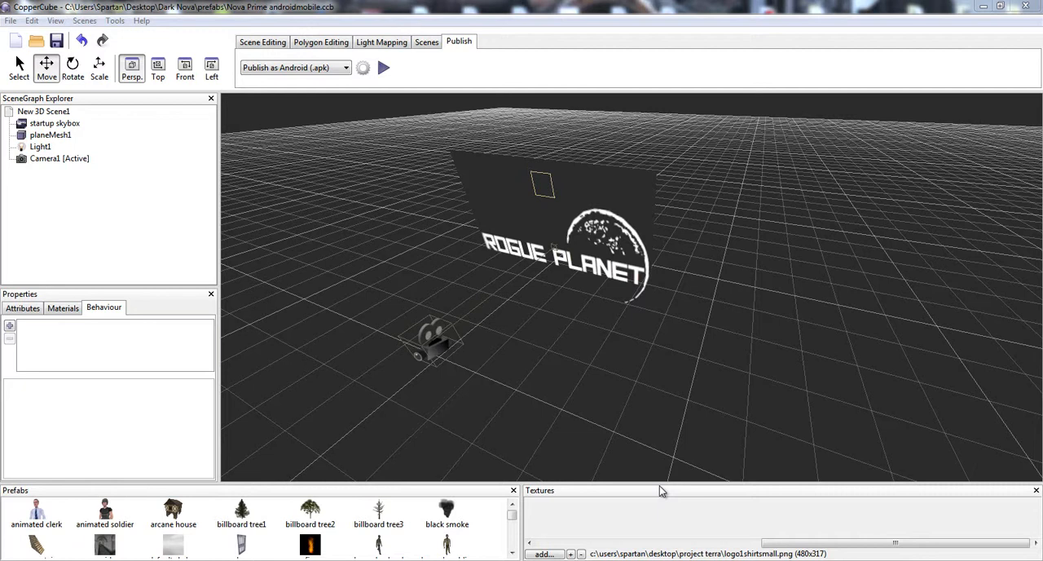
- Select the Rogue Planet logo plane and look through the object types that can be inserted into the scene
mouse_move(819, 542)
left_mouse_down()
mouse_move(565, 538)
mouse_move(775, 548)
mouse_move(807, 534)
left_mouse_up()
left_click(812, 517)
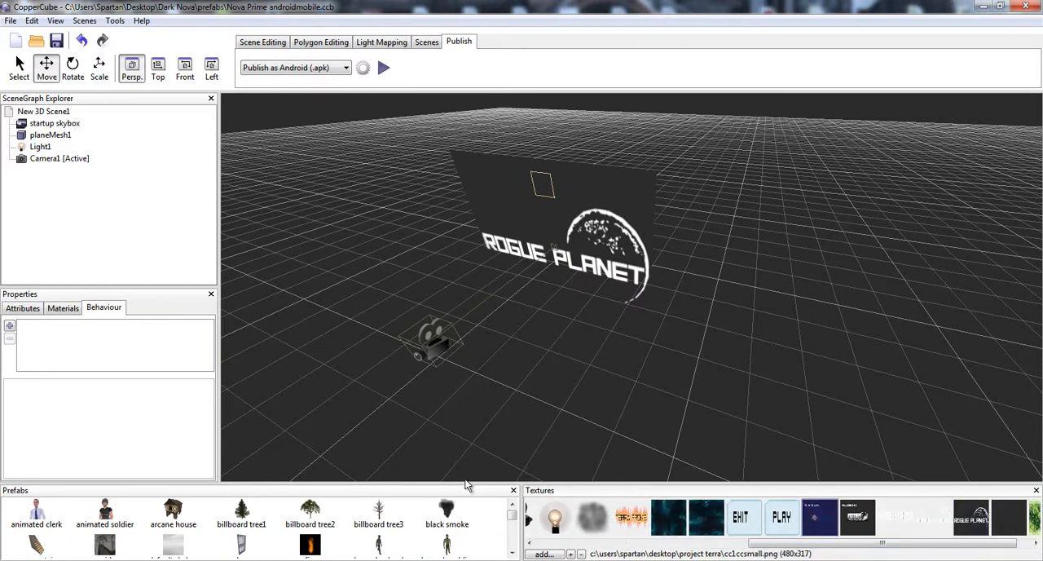
left_click(592, 230)
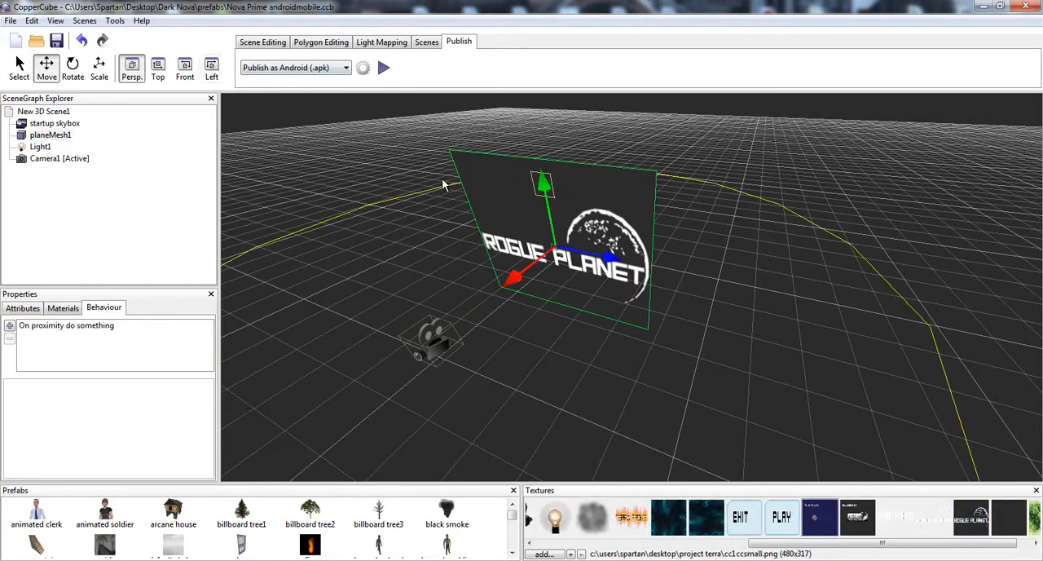
right_click(727, 268)
mouse_move(758, 272)
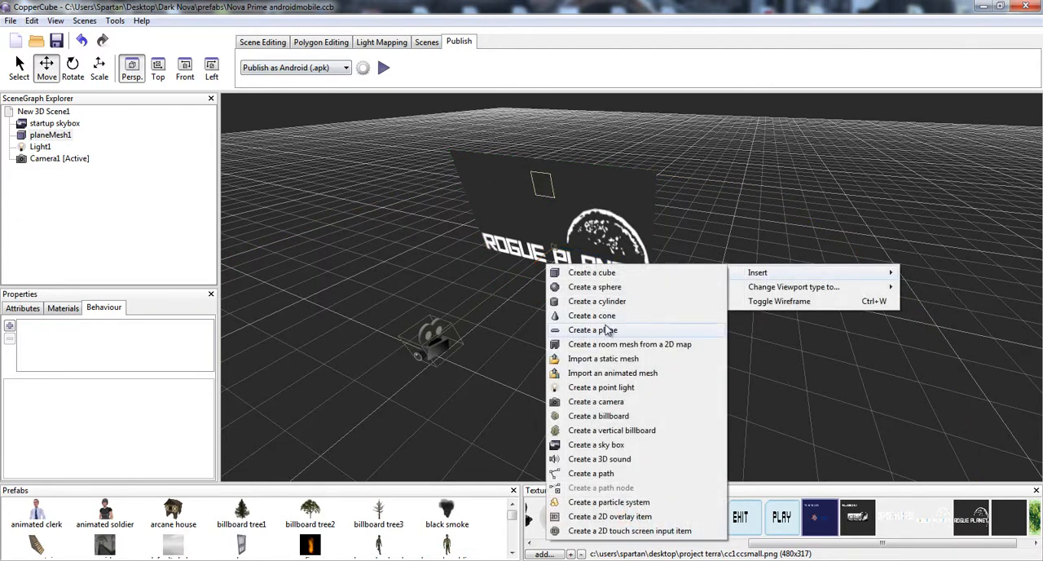
left_click(580, 161)
left_click(579, 162)
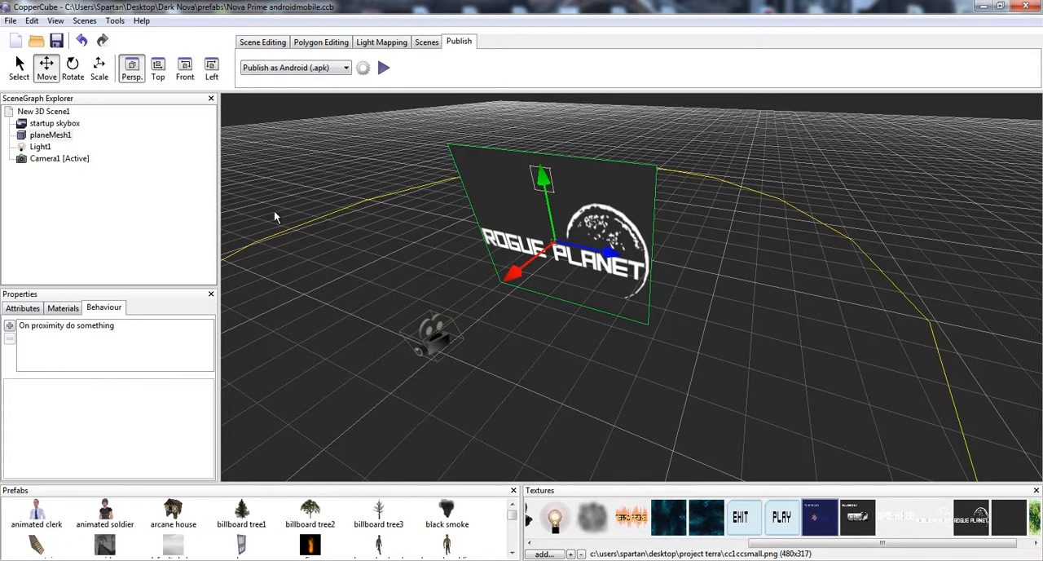
- Look through the available publish targets while keeping Android (.apk) as the choice
left_click(277, 70)
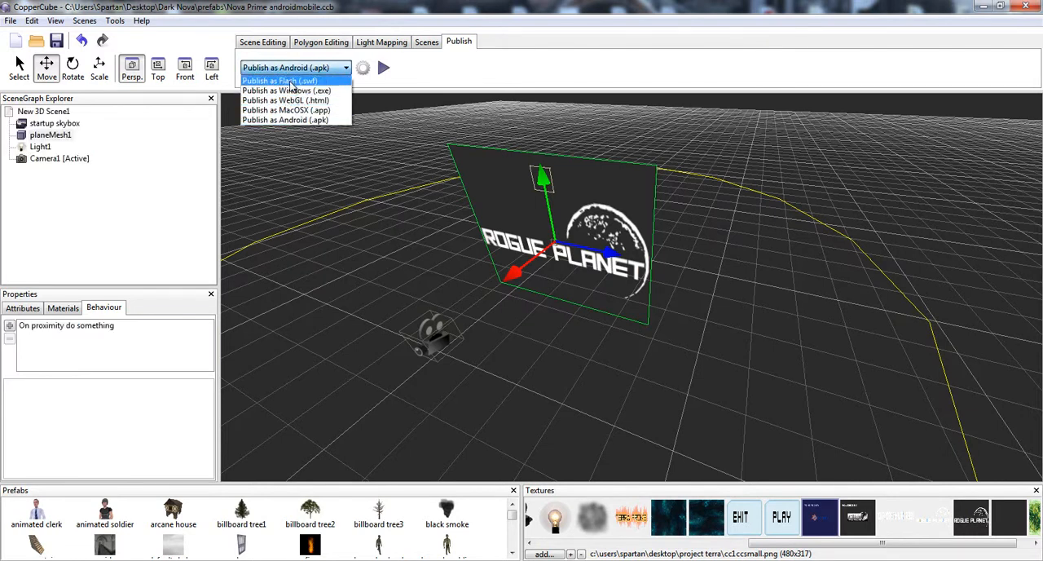
left_click(413, 75)
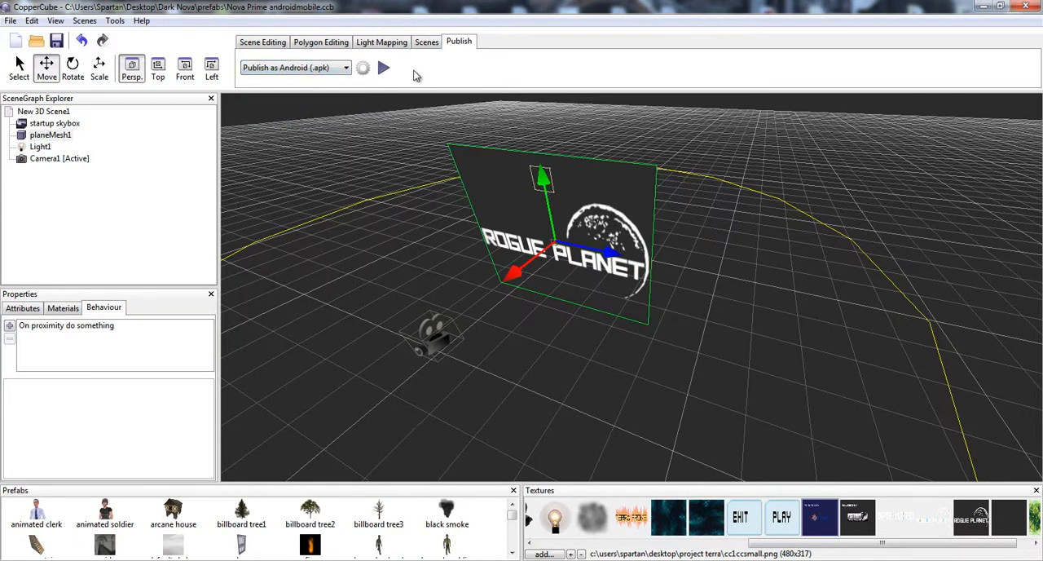
- Select the logo1shirtsmall.png texture and view the image files available for adding as textures
left_click(666, 528)
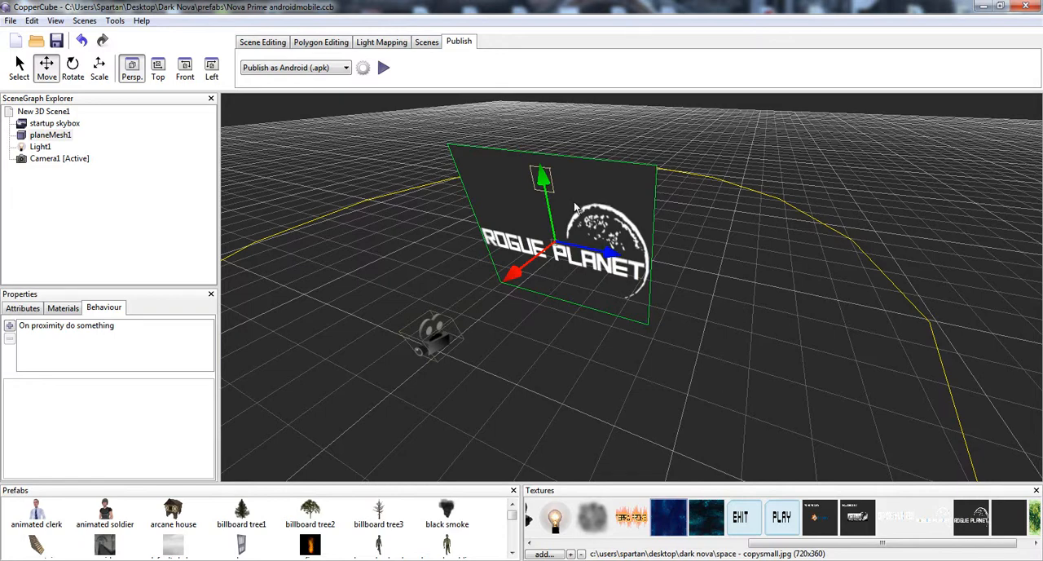
scroll(646, 238, "up", 6)
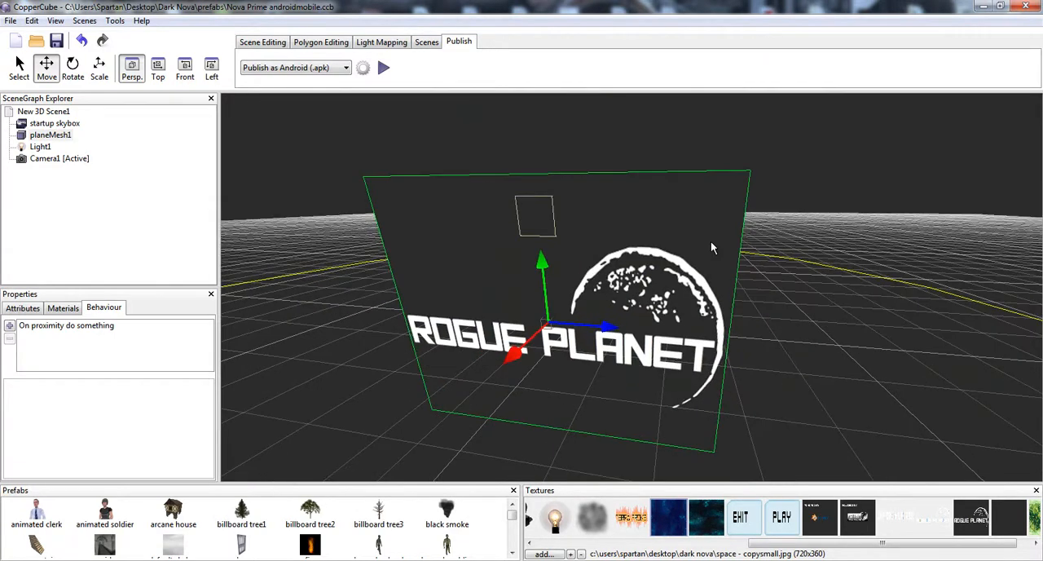
left_click(978, 517)
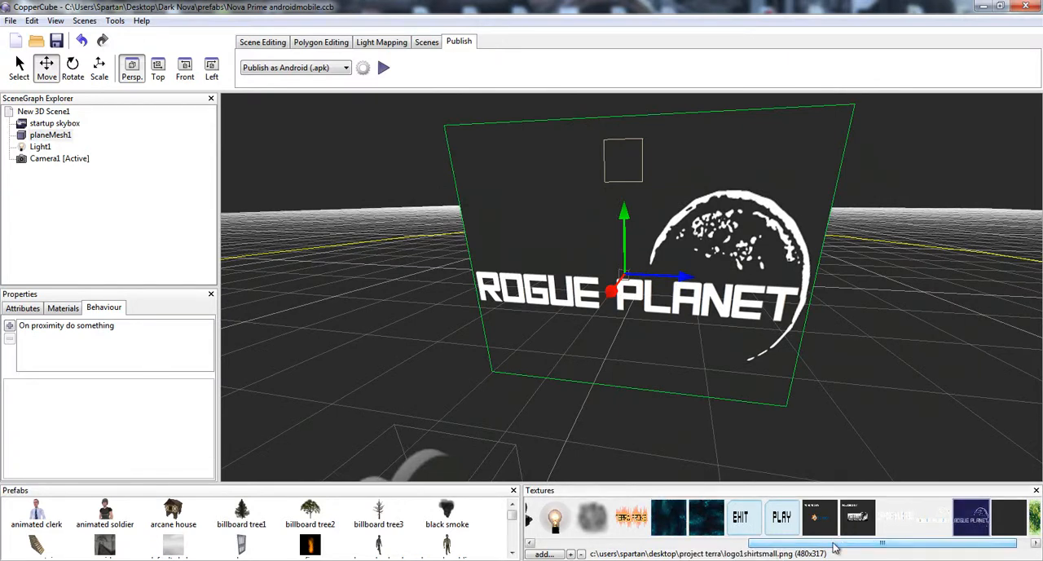
left_click(542, 553)
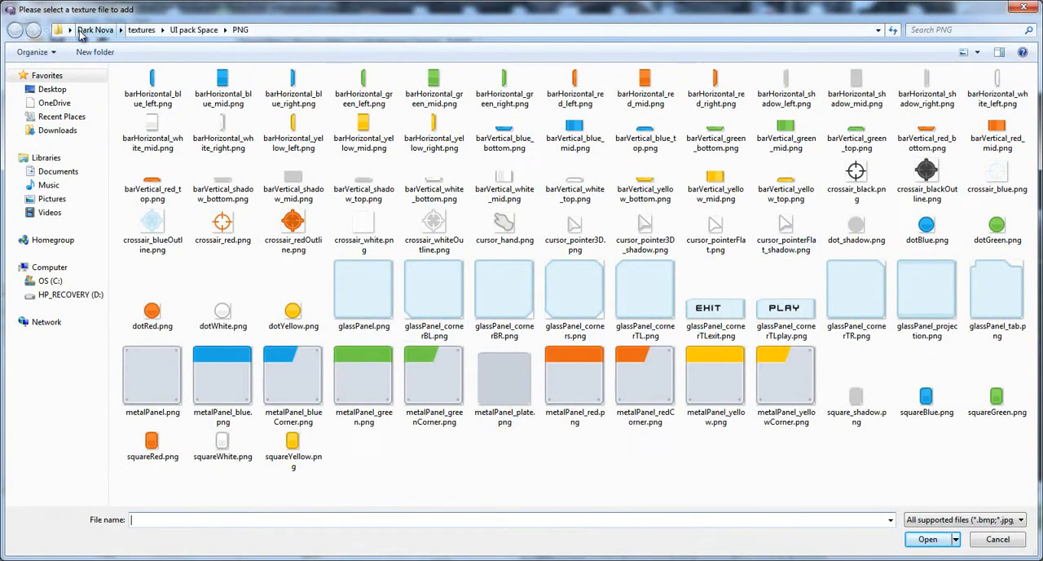
left_click(1016, 9)
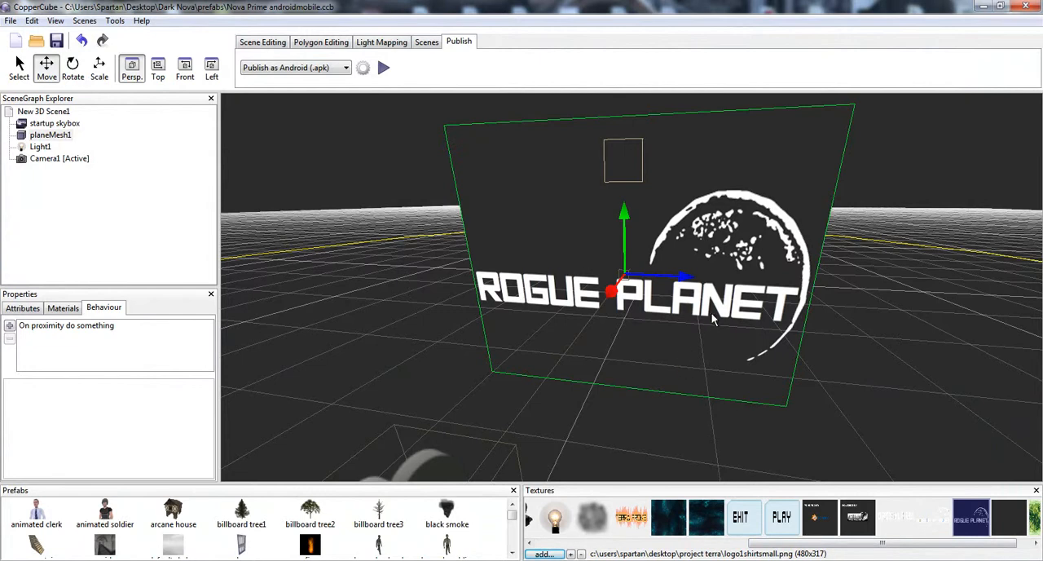
- Examine the Rogue Planet logo plane up close and from several angles
left_click_drag(711, 312, 643, 344)
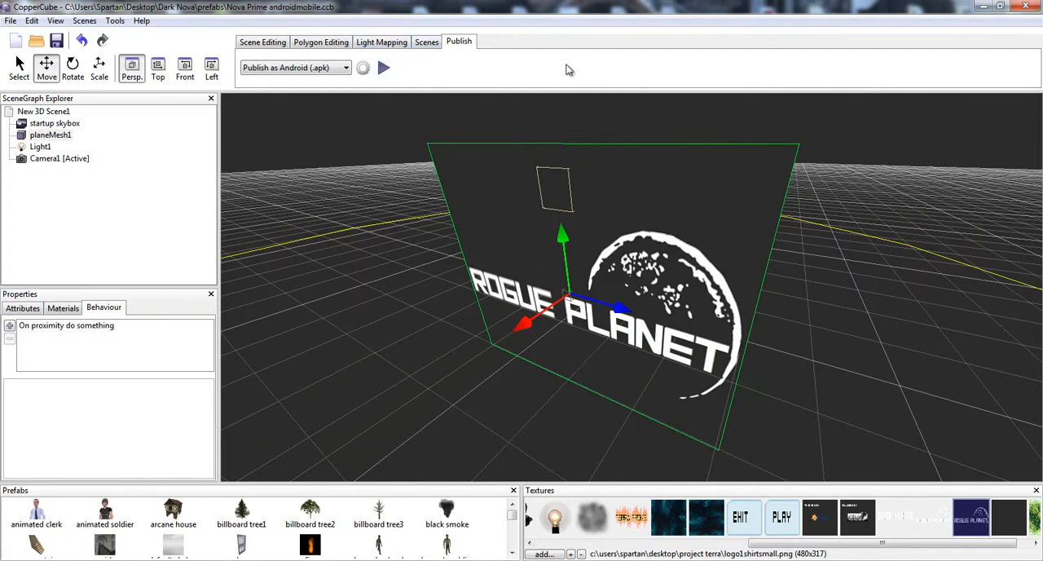
left_click_drag(656, 377, 680, 369)
scroll(680, 369, "up", 5)
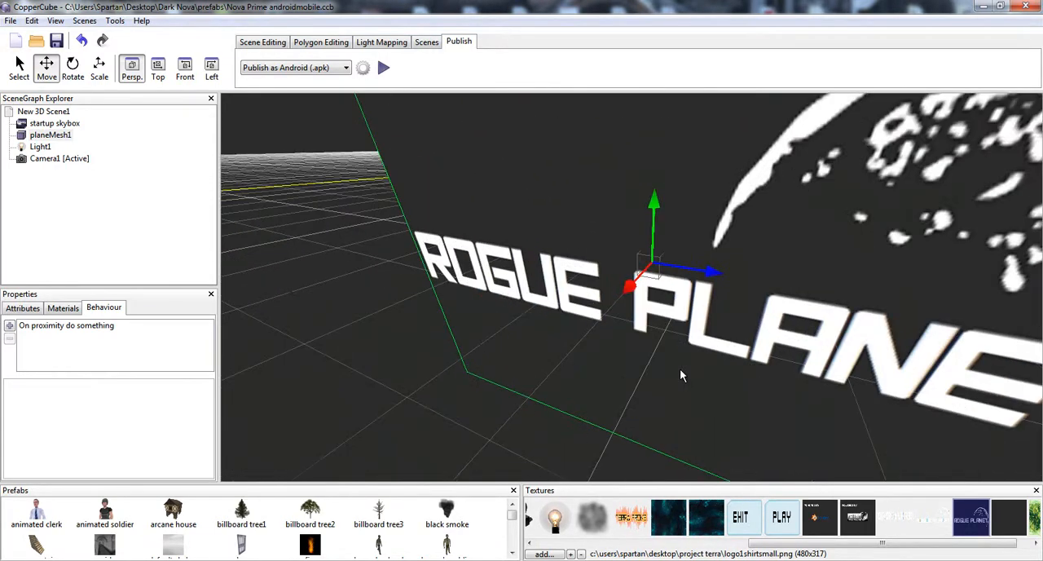
scroll(678, 368, "down", 3)
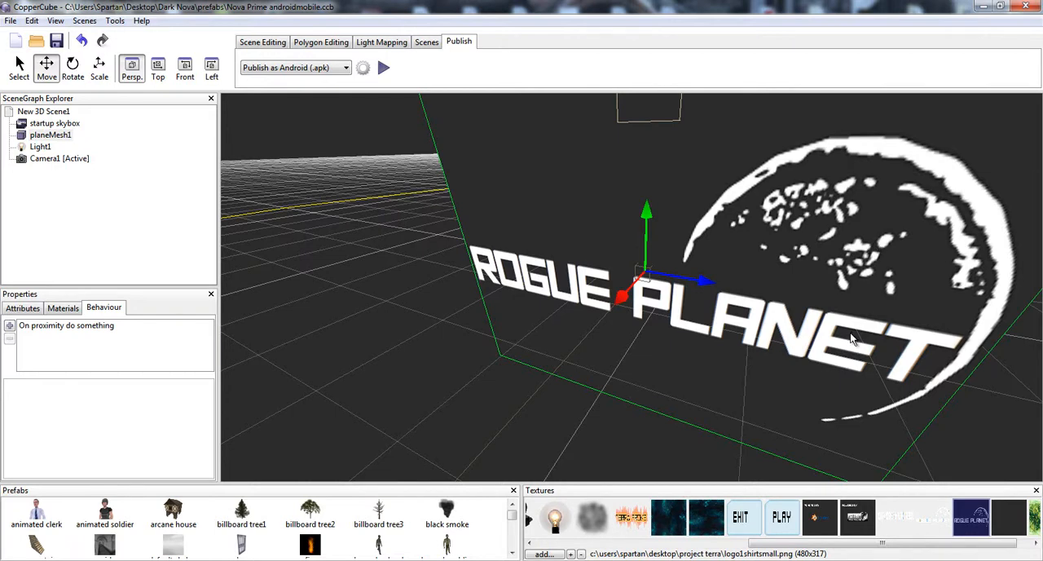
left_click_drag(641, 193, 559, 184)
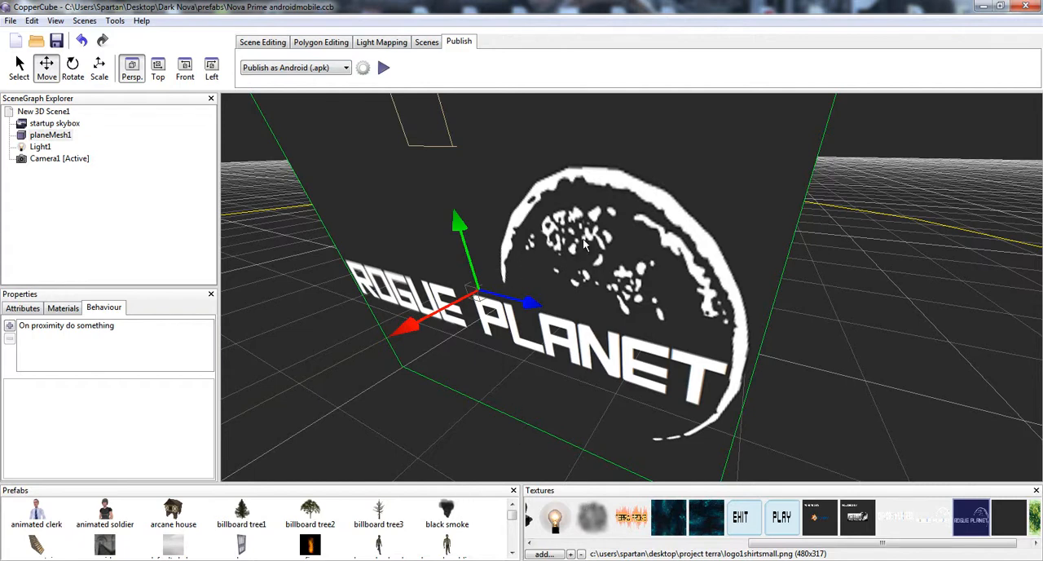
scroll(729, 232, "down", 3)
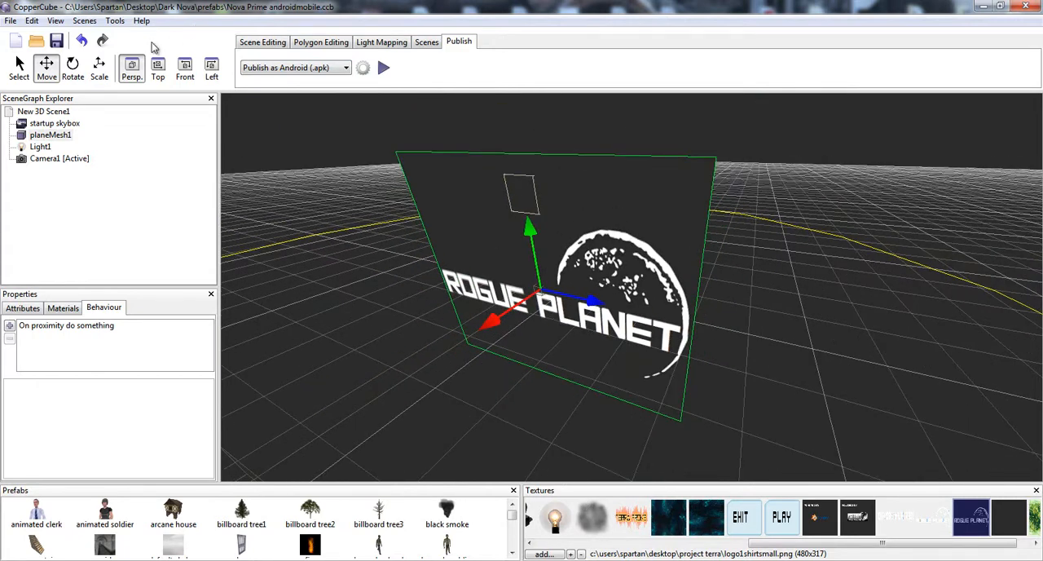
- Create a plane with tile count 4, width 30, length 30 and repeat texture count 1
left_click(249, 45)
left_click(324, 68)
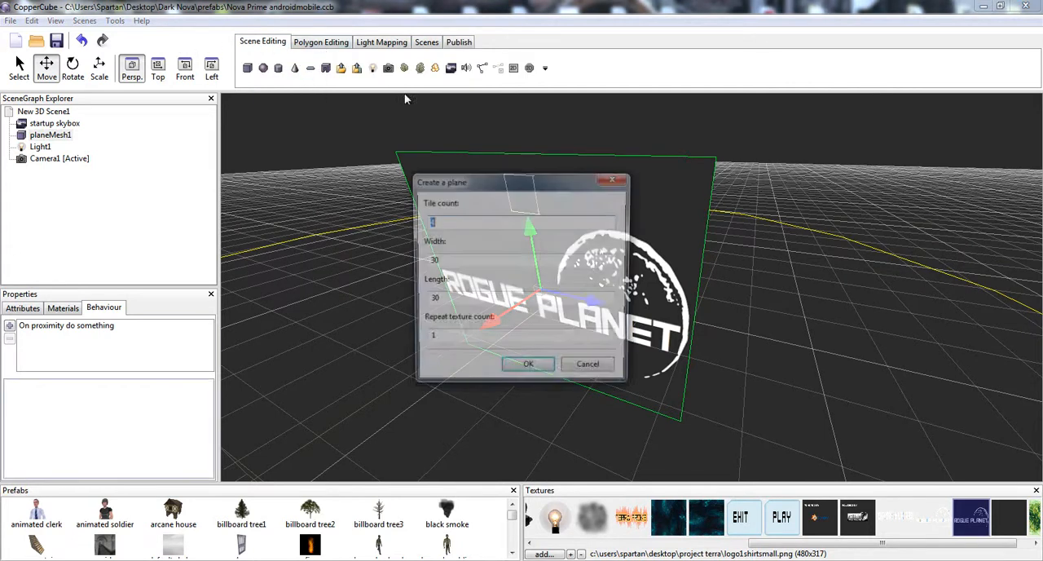
left_click(526, 366)
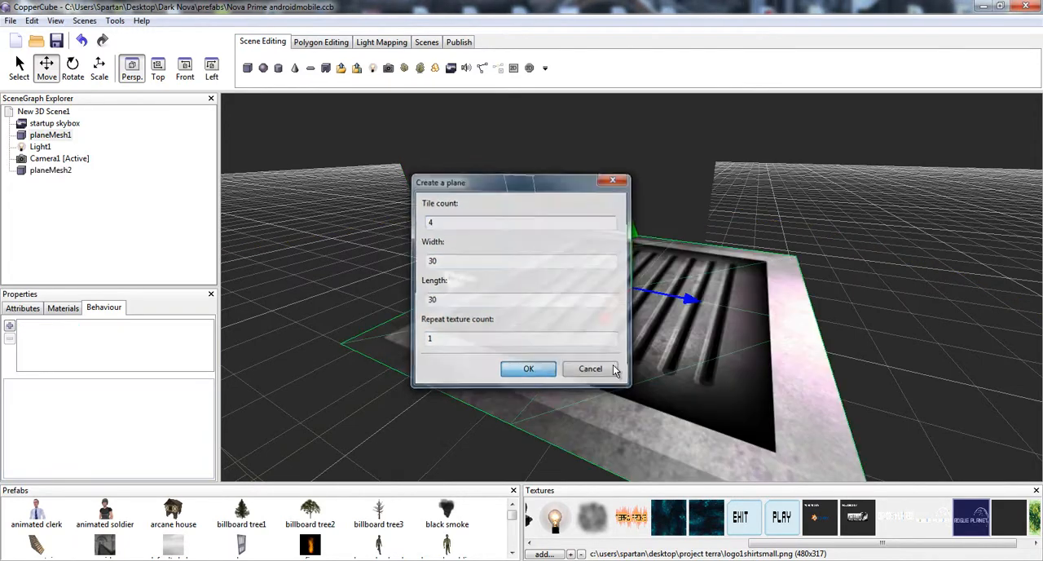
- Rotate the new plane upright to about -93 degrees around its Z axis and show its attributes
left_click_drag(780, 350, 612, 318)
left_click(671, 316)
left_click_drag(692, 332, 744, 330)
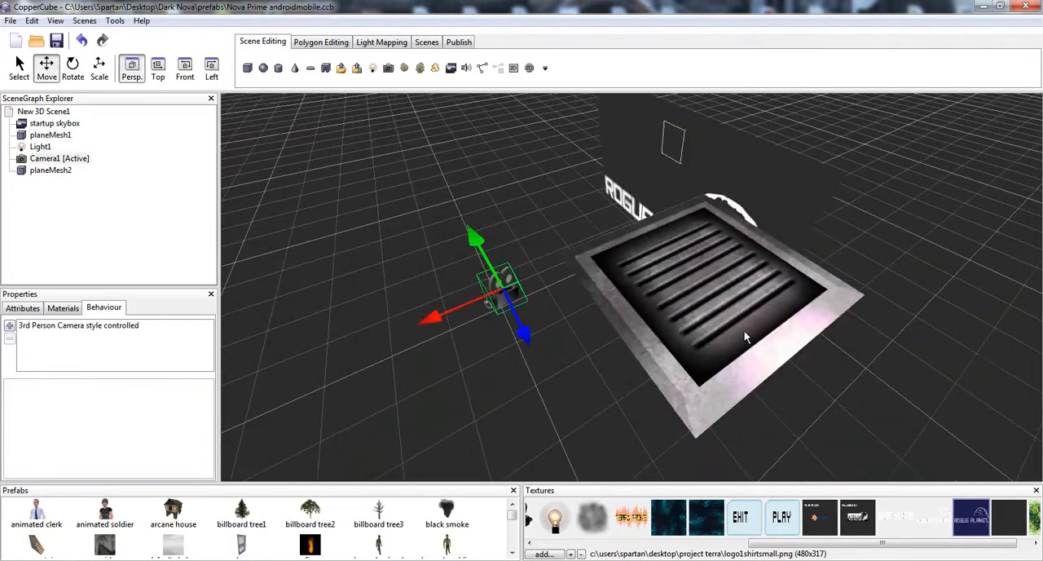
left_click(744, 330)
left_click(73, 72)
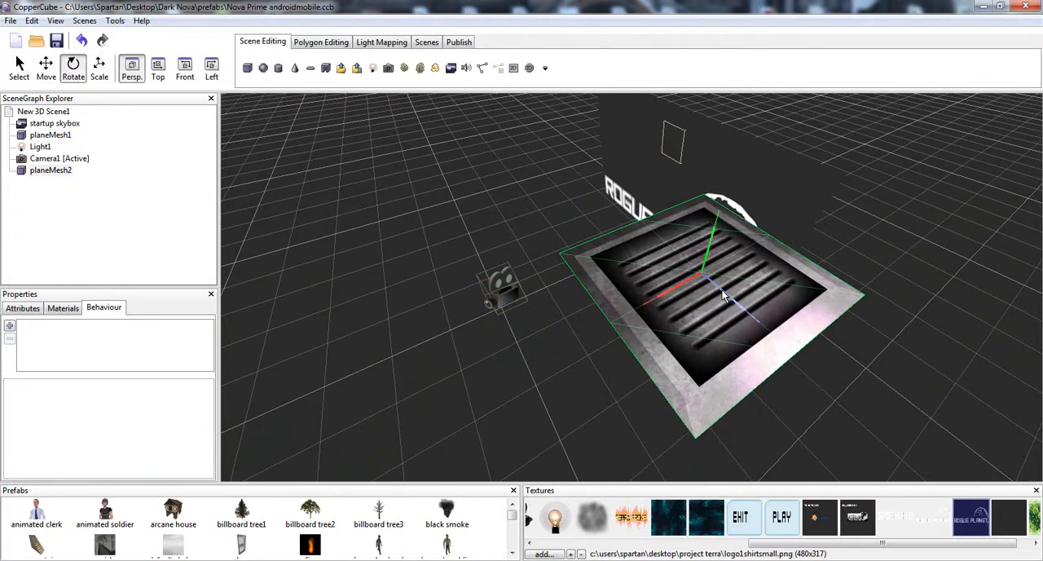
left_click_drag(723, 298, 873, 234)
left_click(22, 308)
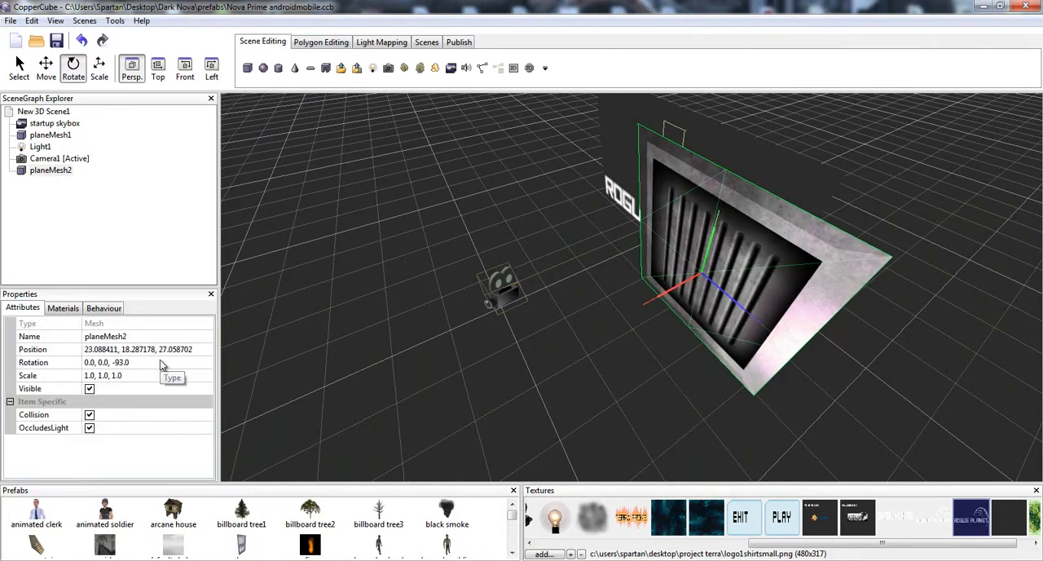
- Try replacing the new plane's whole rotation with -90, and undo it
left_click(127, 363)
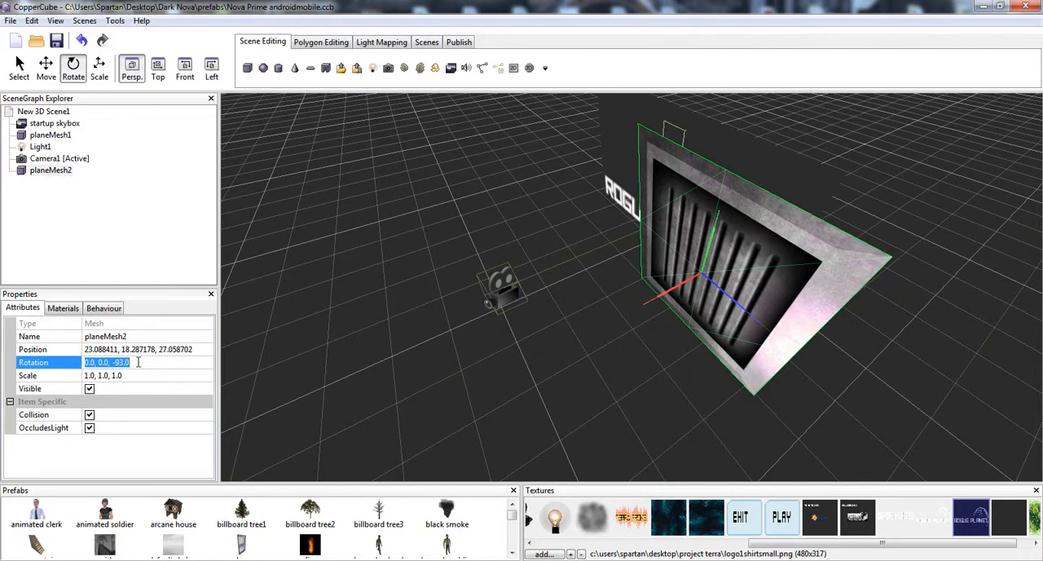
type("-90")
key("Return")
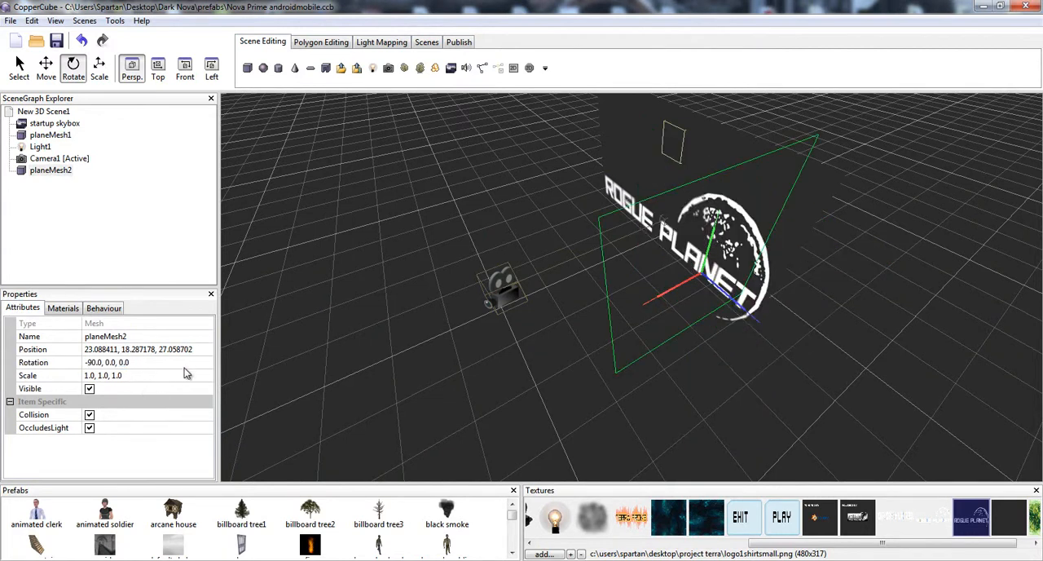
key("ctrl+z")
- Set the new plane's rotation to 0.0, 0.0, -90.0
left_click(128, 367)
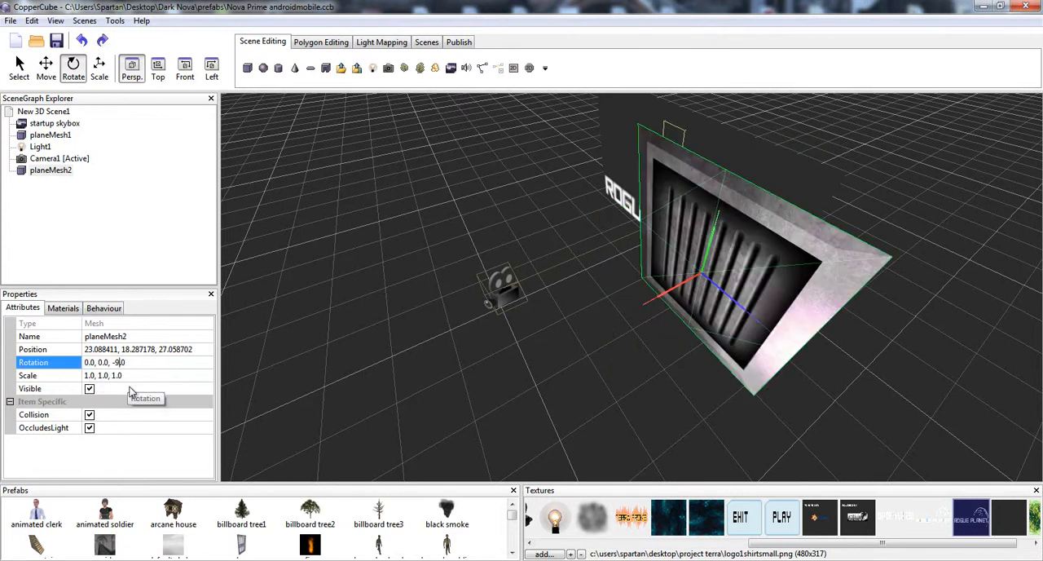
key("Return")
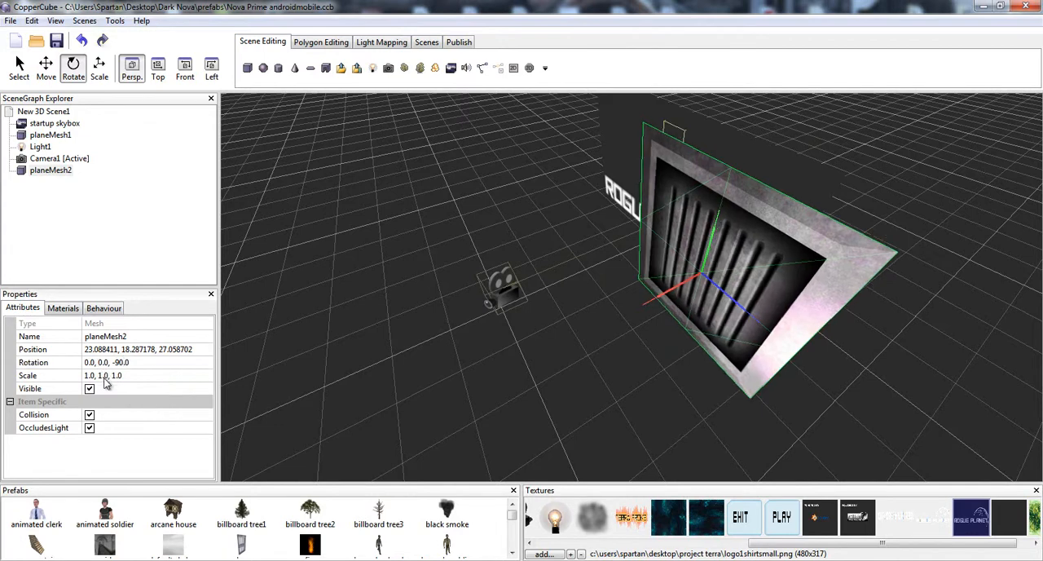
- Apply the logo1shirtsmall.png texture to the new plane's material
middle_click_drag(732, 277, 782, 263)
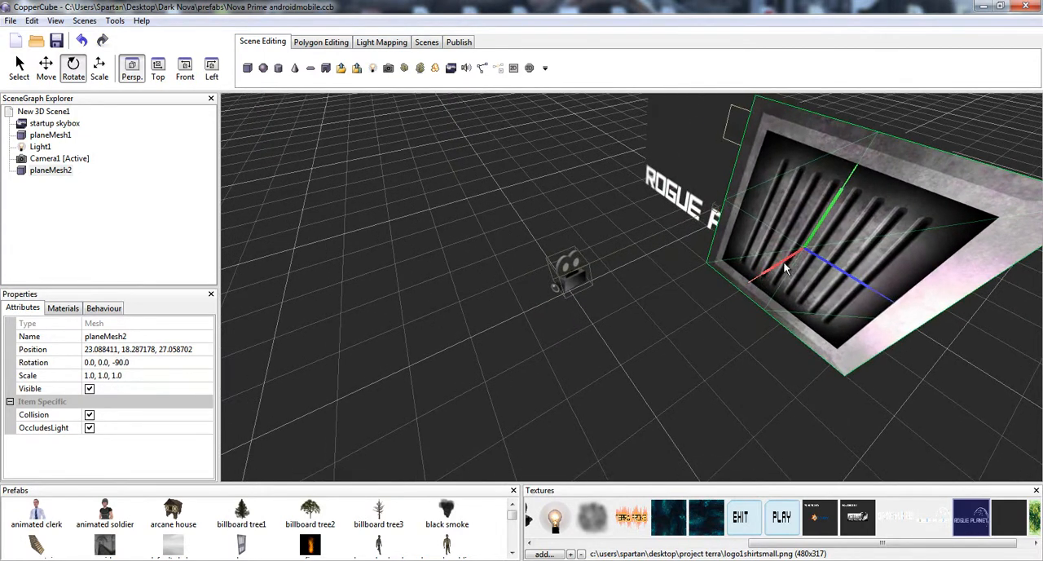
left_click_drag(769, 547, 631, 544)
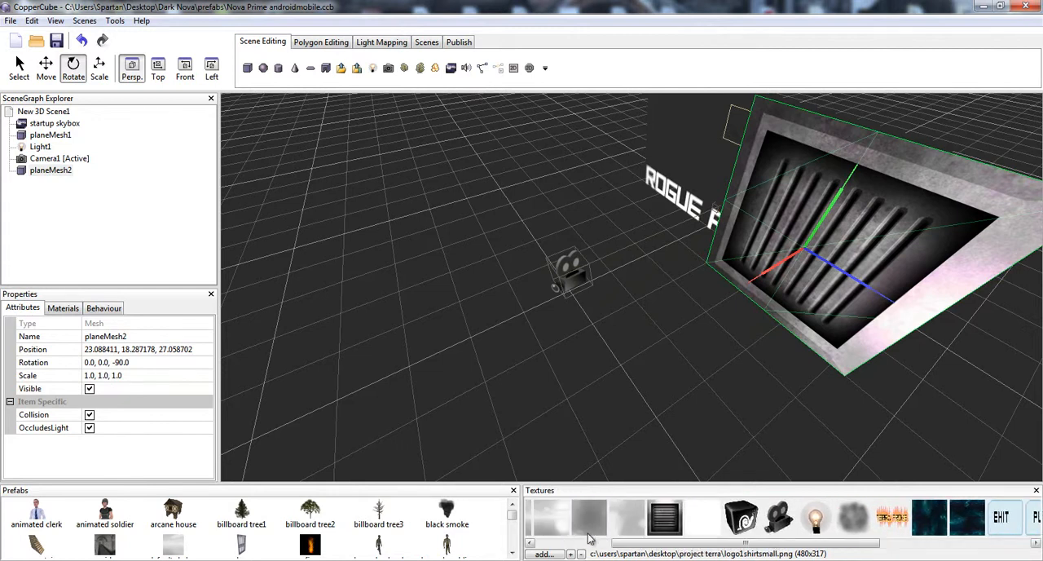
left_click_drag(815, 540, 86, 377)
left_click(95, 383)
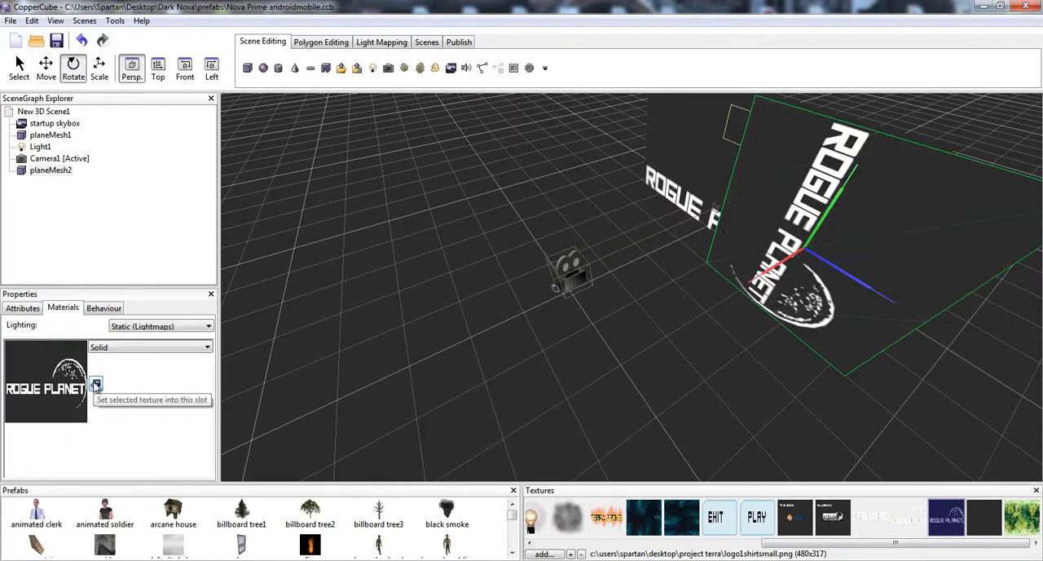
- Check the original logo plane's rotation attributes for comparison and reselect the new plane
middle_click_drag(793, 294, 780, 277)
left_click(36, 308)
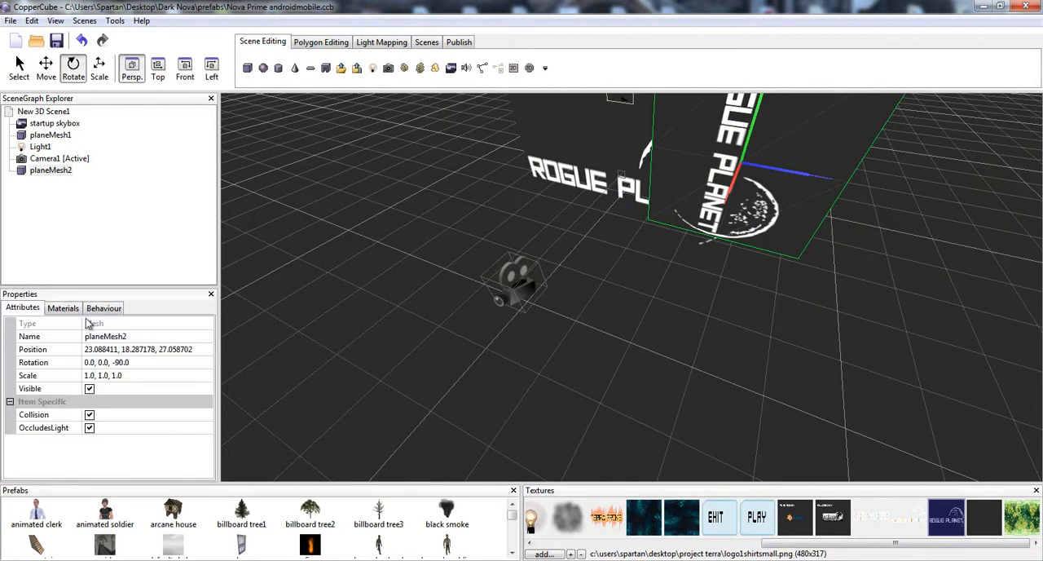
left_click_drag(514, 159, 565, 166)
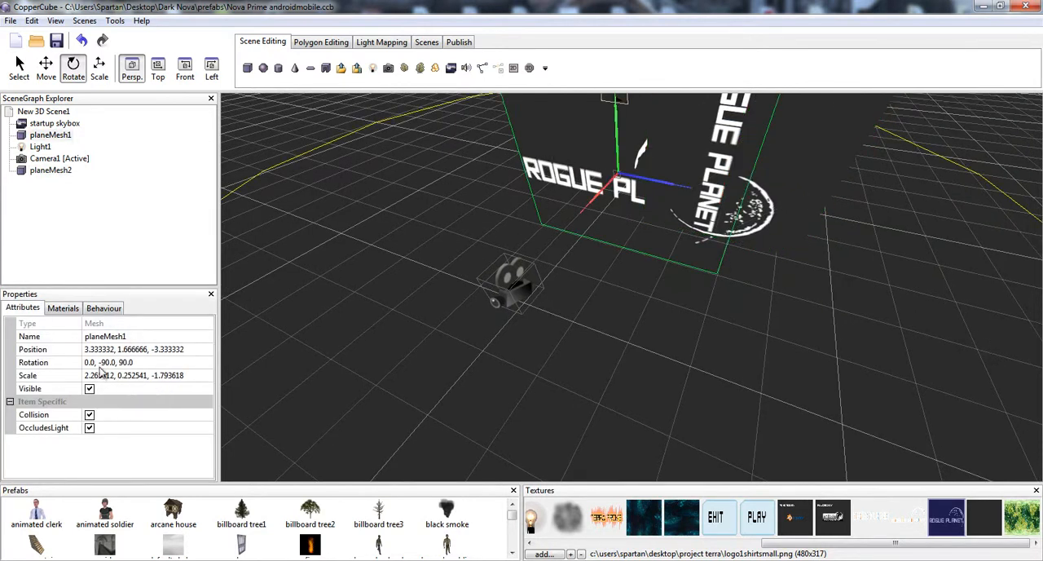
left_click(804, 160)
- Try setting the new plane's Y rotation to 900.0 degrees
left_click(105, 362)
left_click(102, 362)
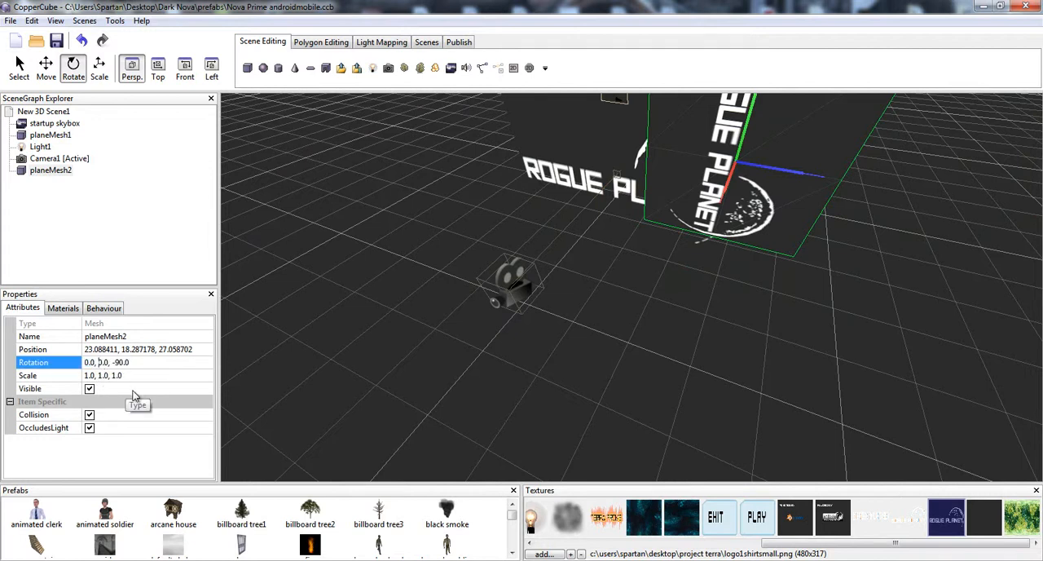
type("90")
key("Return")
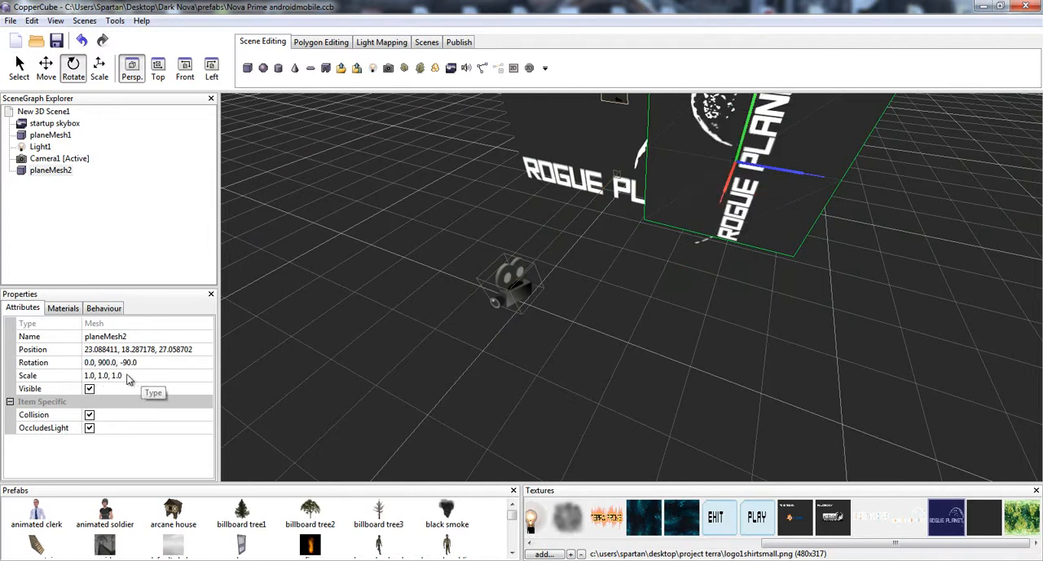
- Try setting the new plane's X rotation to 90 degrees, and undo it
left_click(94, 364)
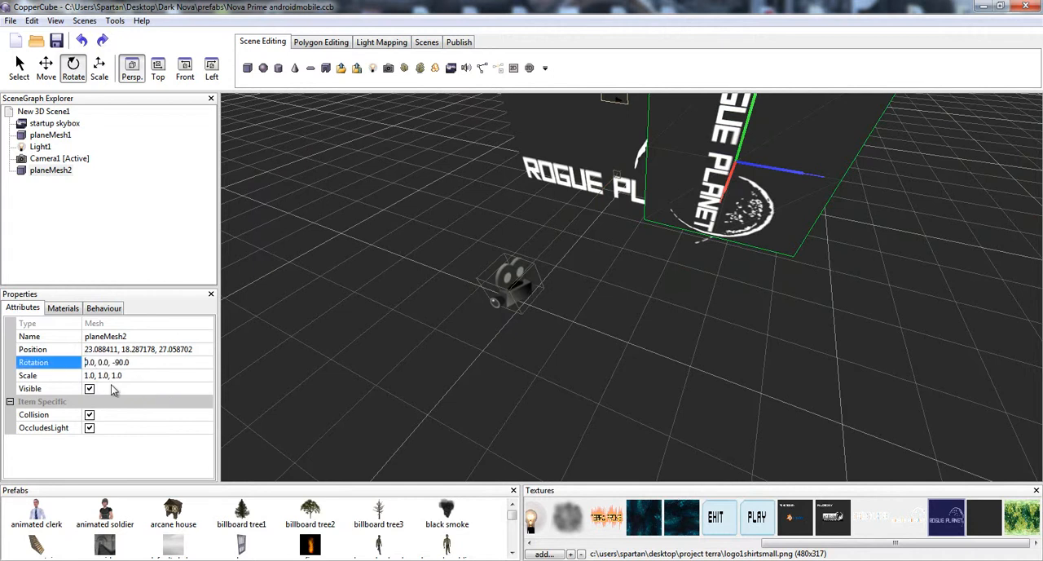
type("9")
key("Return")
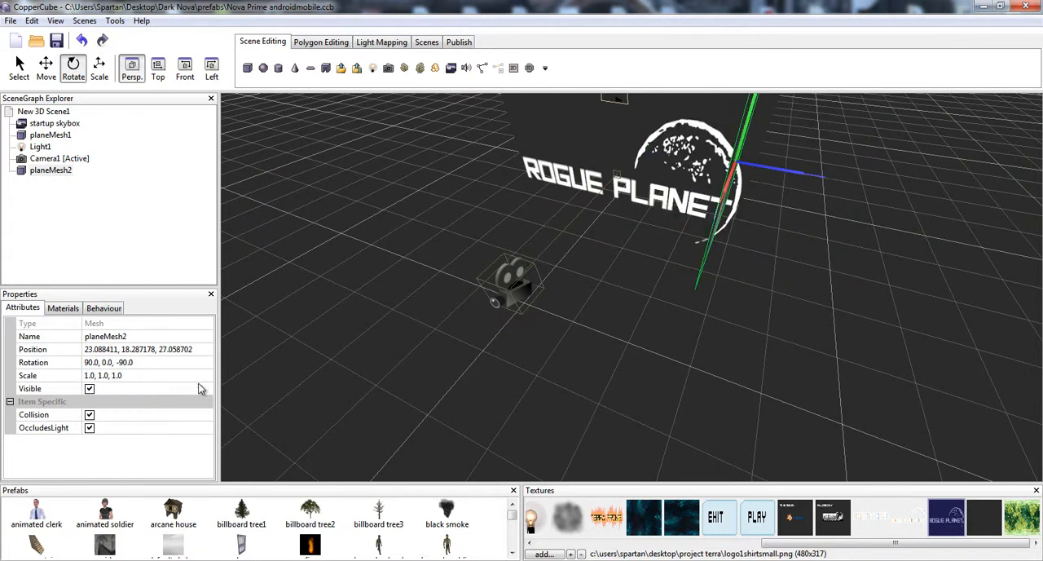
key("ctrl+z")
- Set the new plane's rotation to 0.0, -90.0, -90.0
left_click(102, 363)
left_click(100, 364)
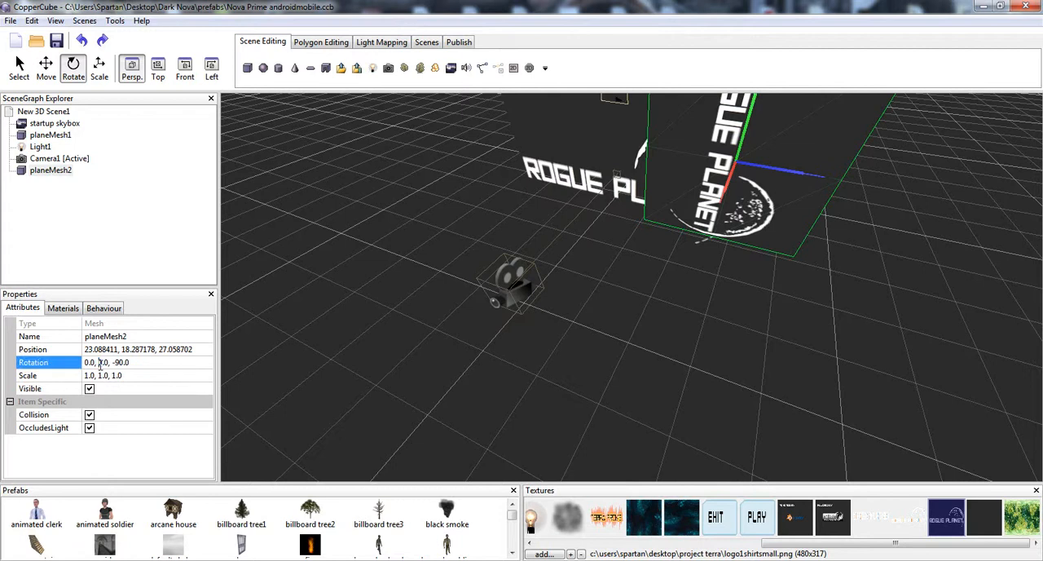
type("9")
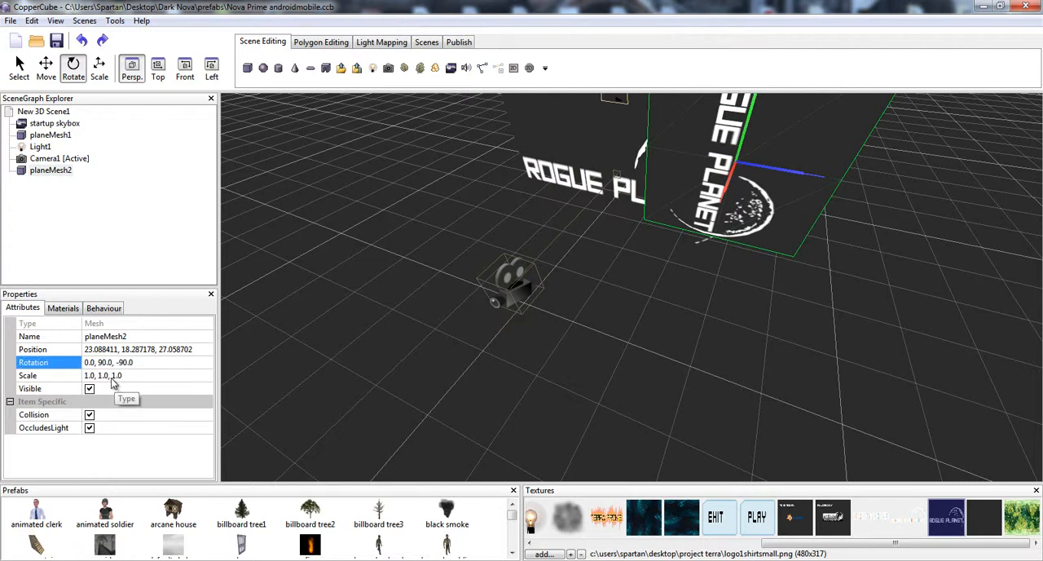
type("-")
key("Return")
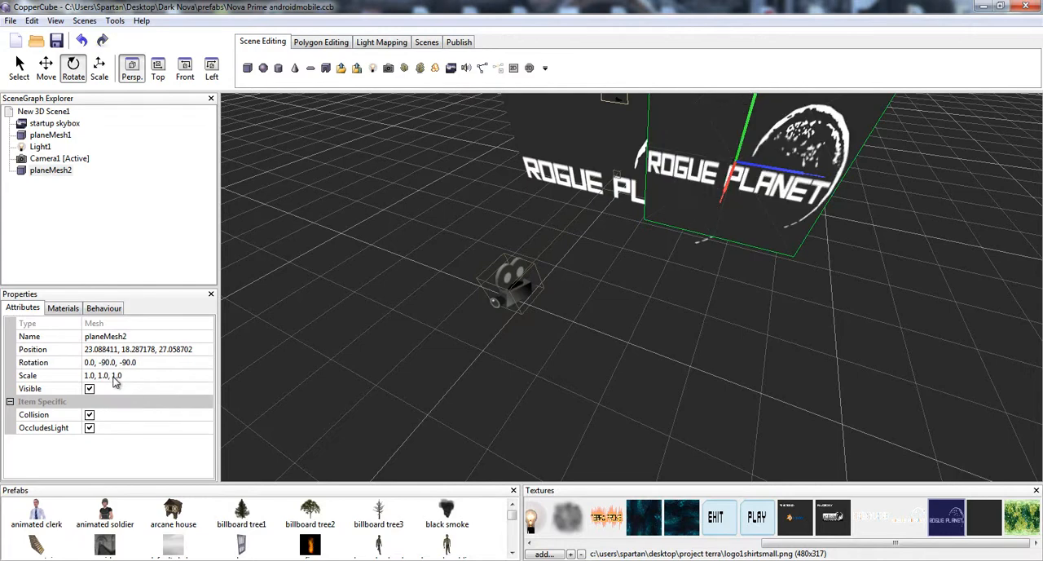
- Delete the new plane planeMesh2 from the scene
left_click_drag(541, 327, 572, 292)
left_click_drag(572, 288, 578, 282)
key("ctrl+z")
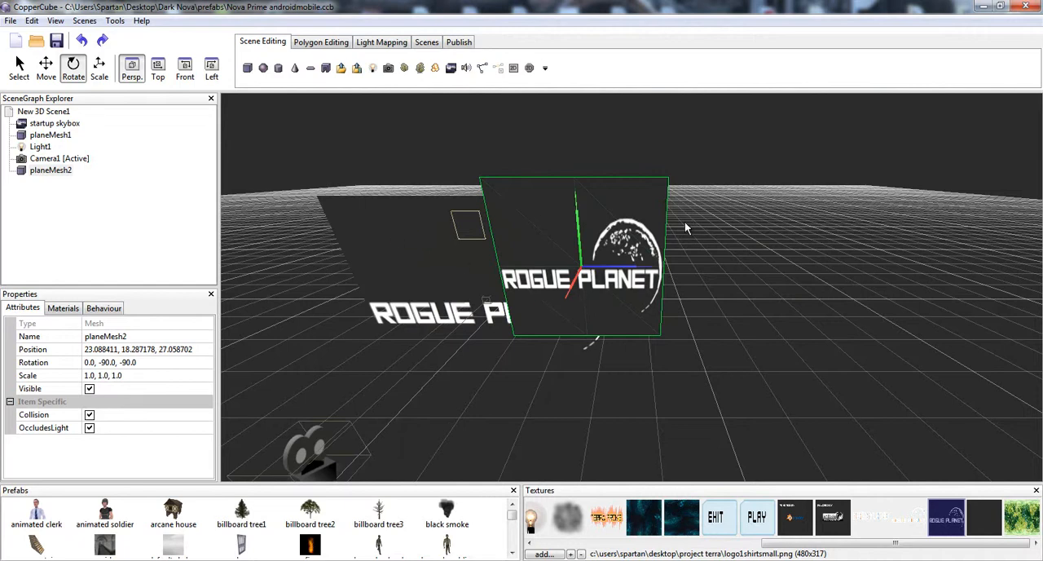
key("Delete")
left_click_drag(683, 226, 543, 314)
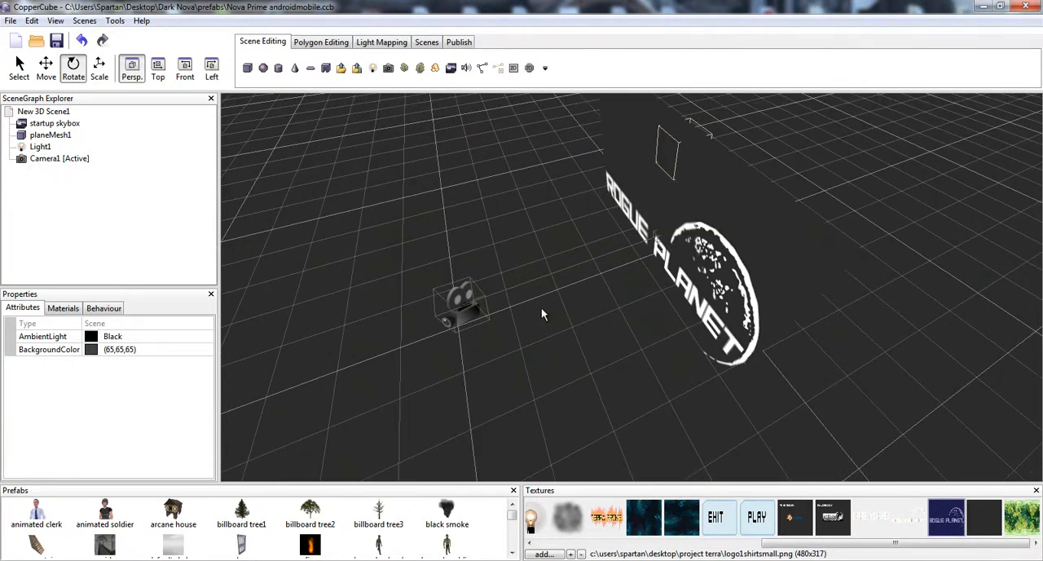
- Review the camera types available for a new camera, including Third Person Camera, and cancel without creating one
left_click(483, 306)
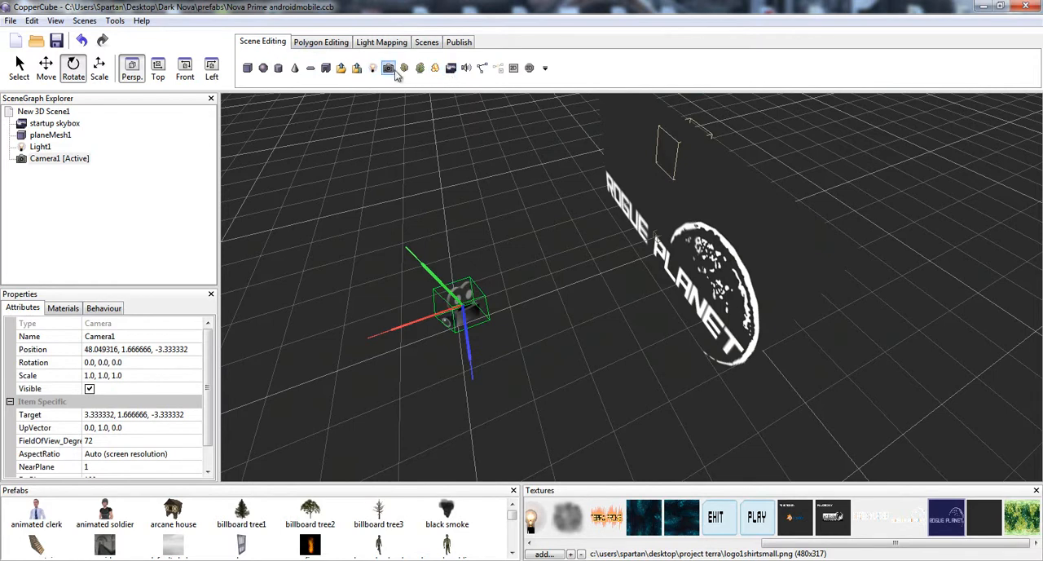
left_click(389, 69)
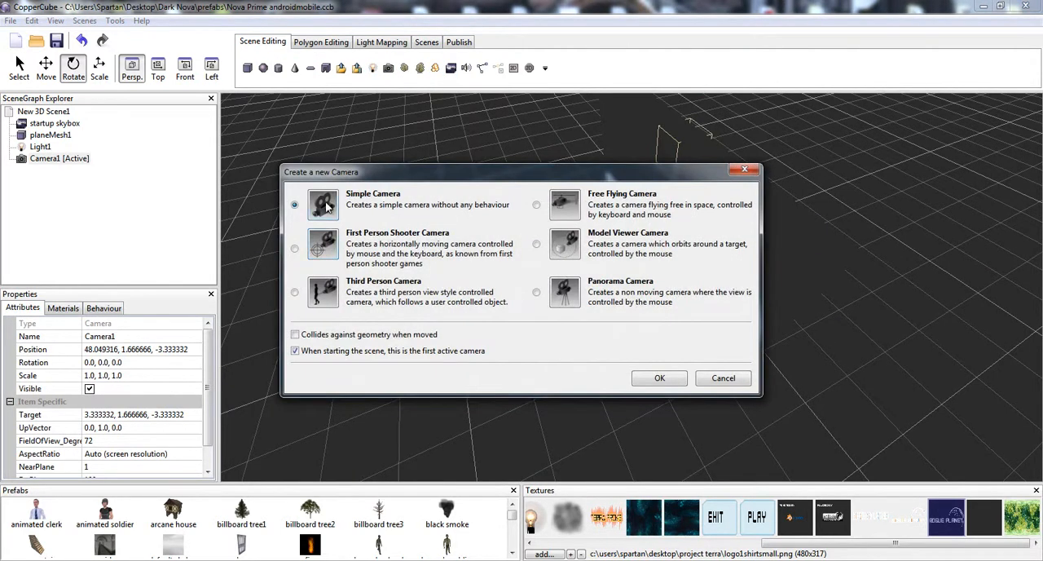
left_click(335, 332)
left_click(334, 295)
left_click(744, 169)
- Inspect the active camera's 3rd Person Camera style controlled behaviour
left_click(677, 151)
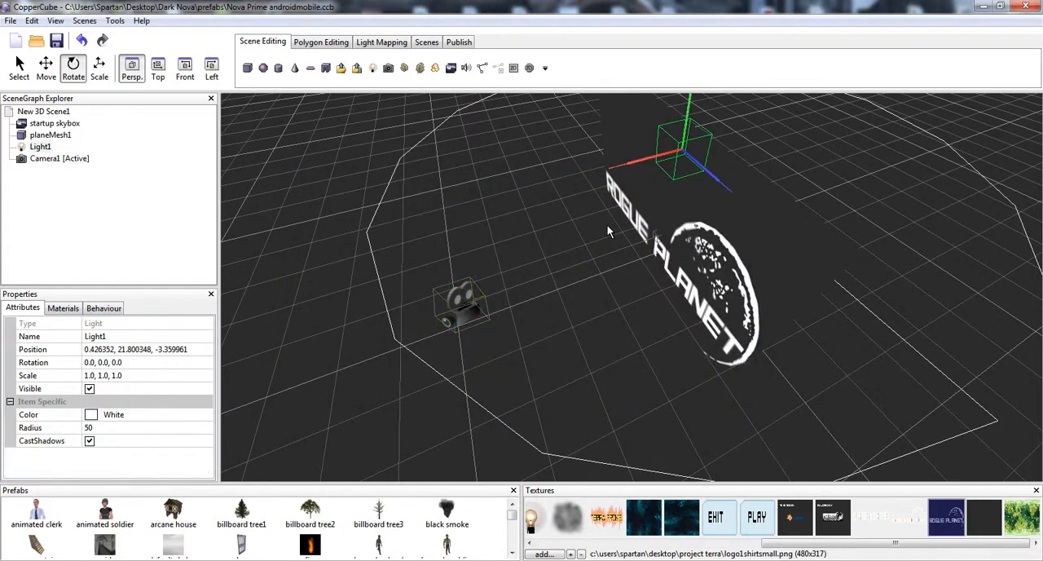
middle_click_drag(607, 224, 611, 217)
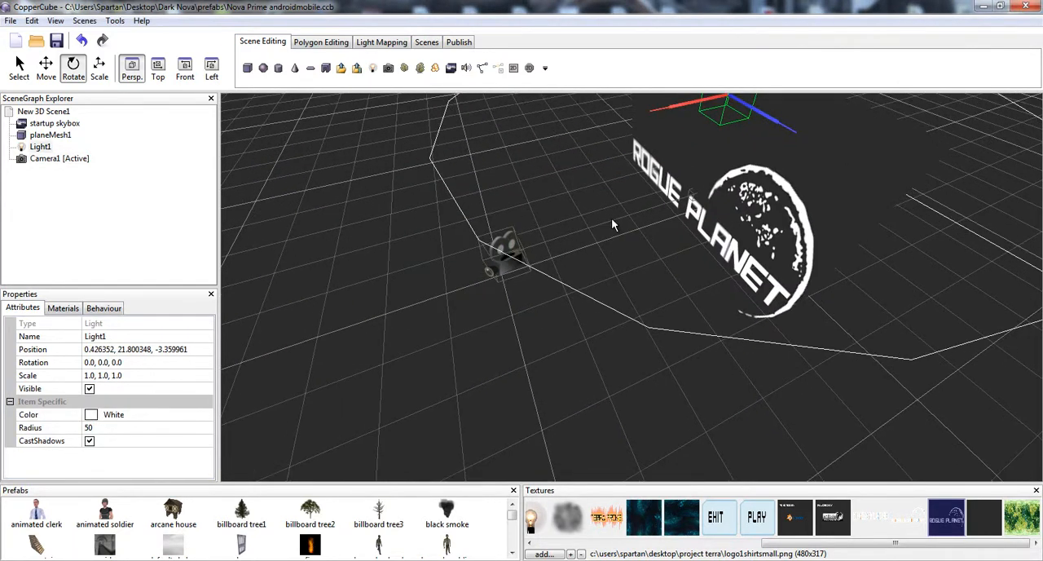
left_click(694, 199)
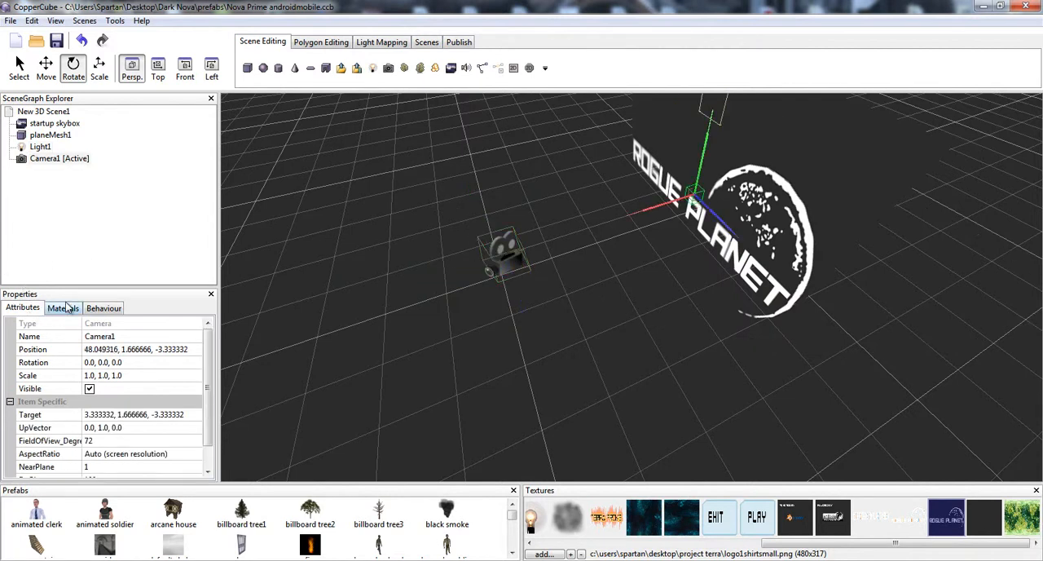
left_click(98, 309)
left_click(35, 327)
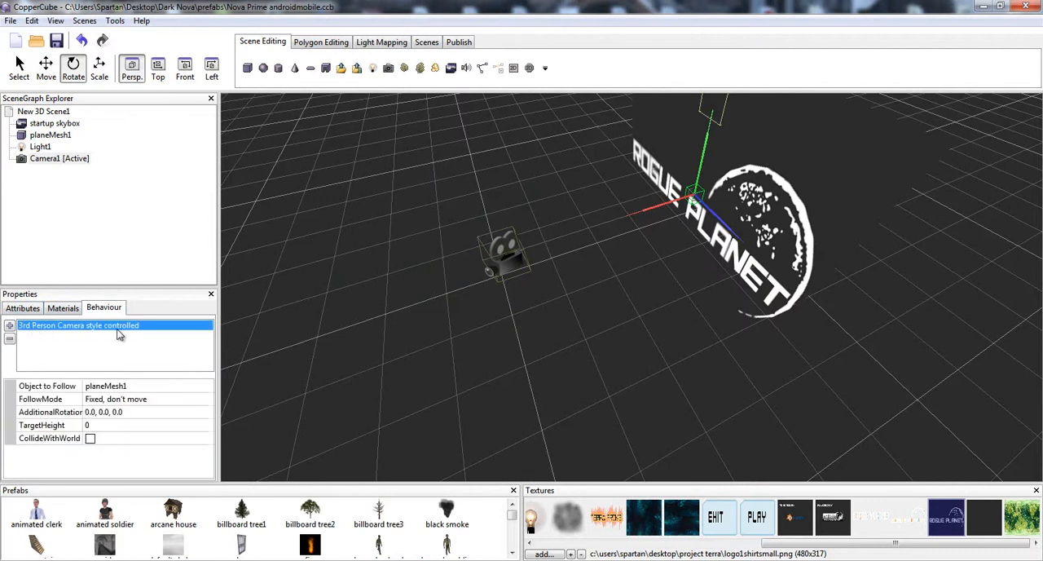
- Pick planeMesh1 as the object the third-person camera behaviour follows and check its follow mode
left_click(516, 246)
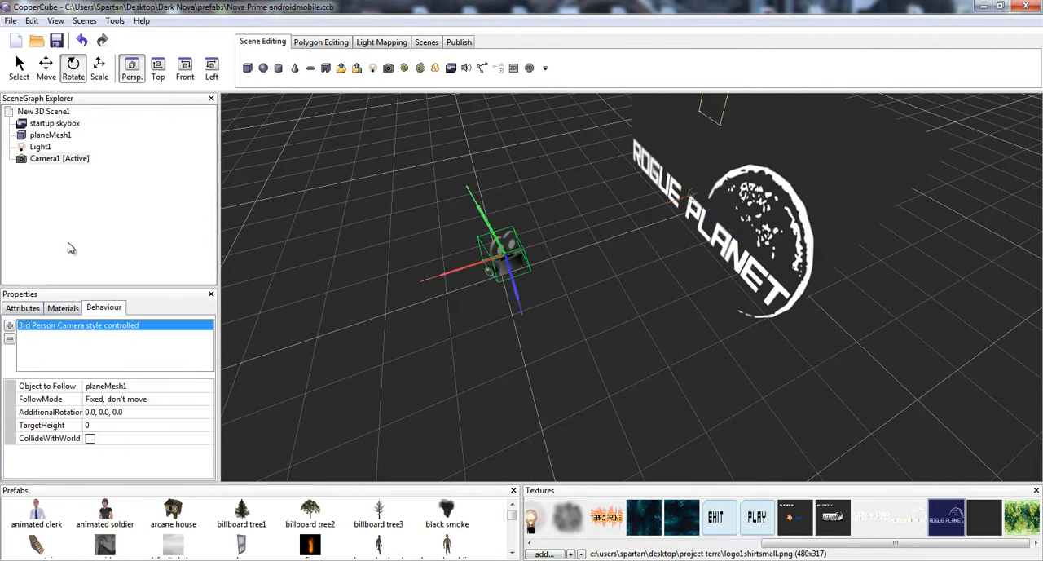
left_click(98, 388)
left_click(106, 389)
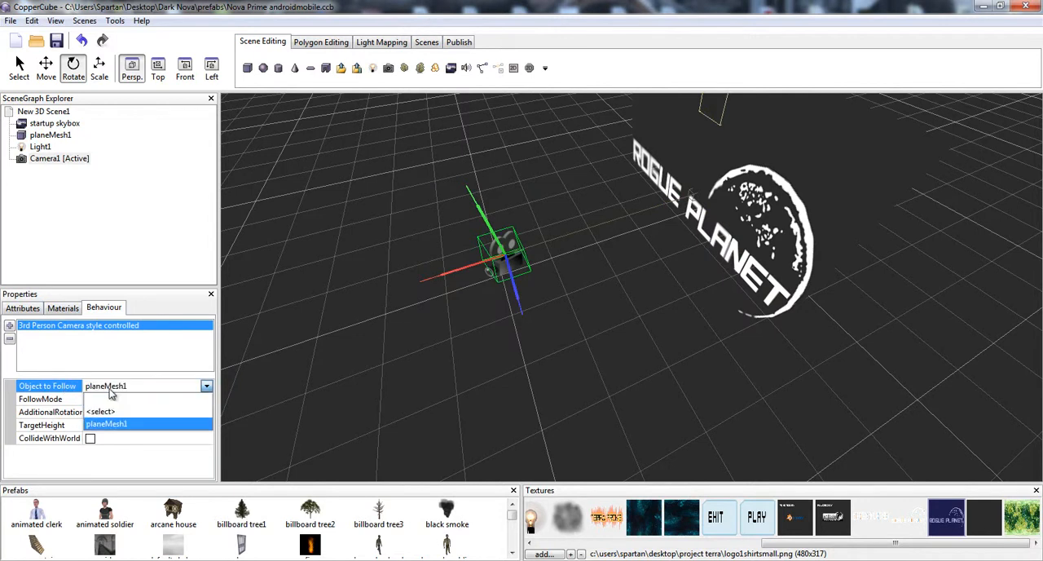
left_click(112, 422)
left_click(118, 399)
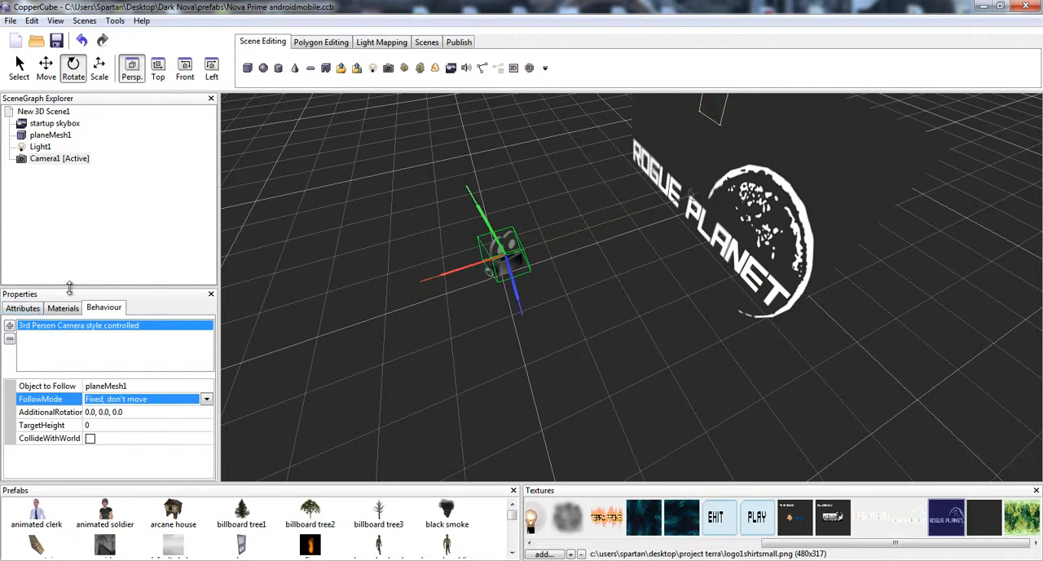
- Compare the camera's position and target coordinates with the logo plane's position attributes
left_click(23, 308)
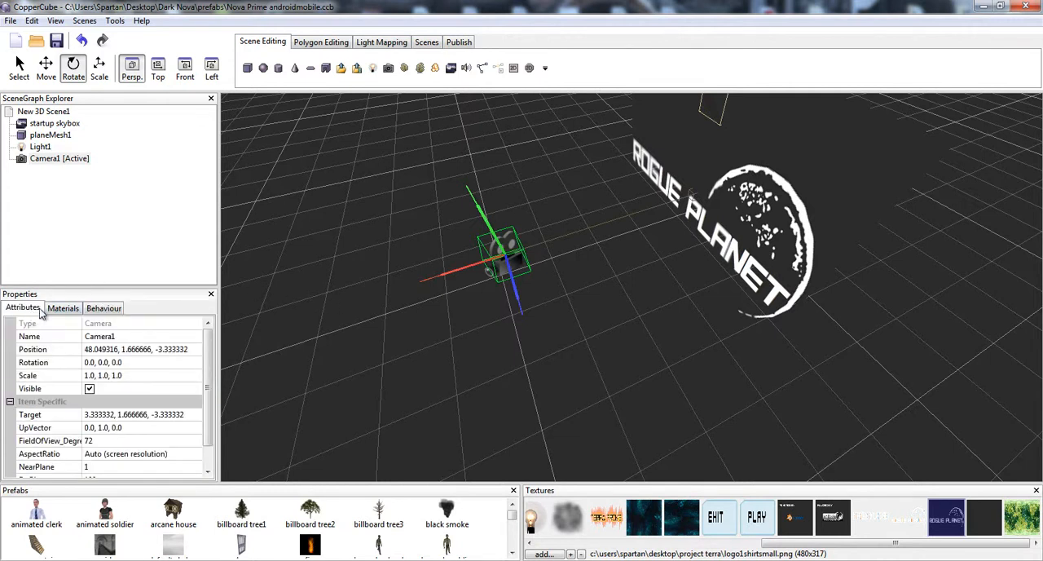
left_click(803, 234)
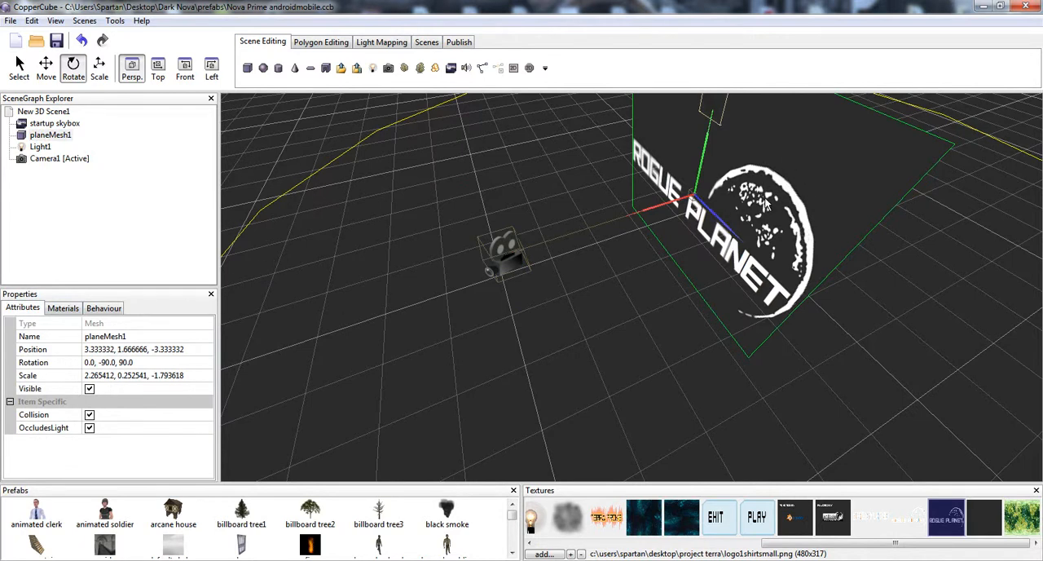
left_click(167, 348)
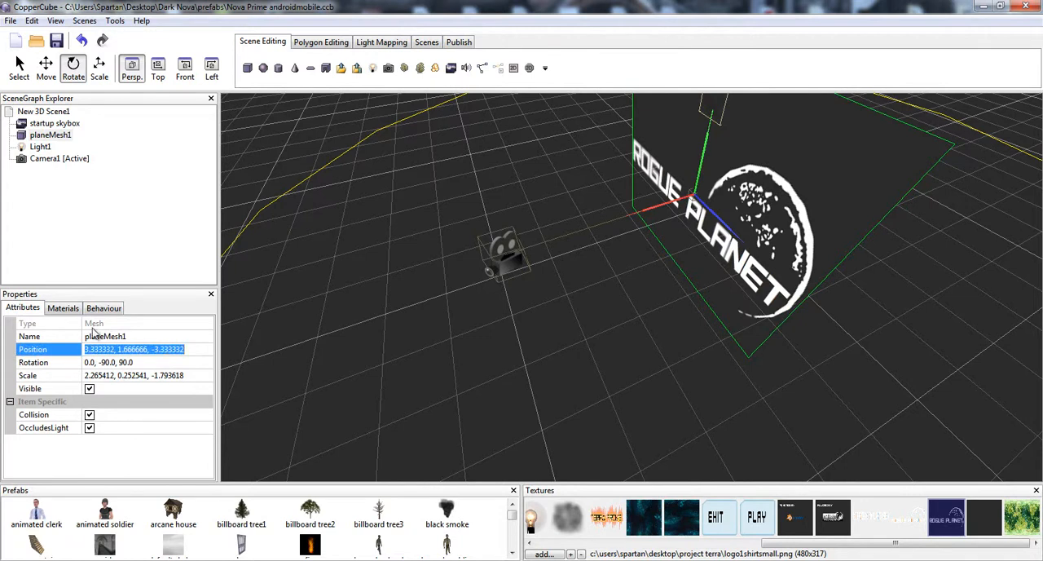
left_click(516, 273)
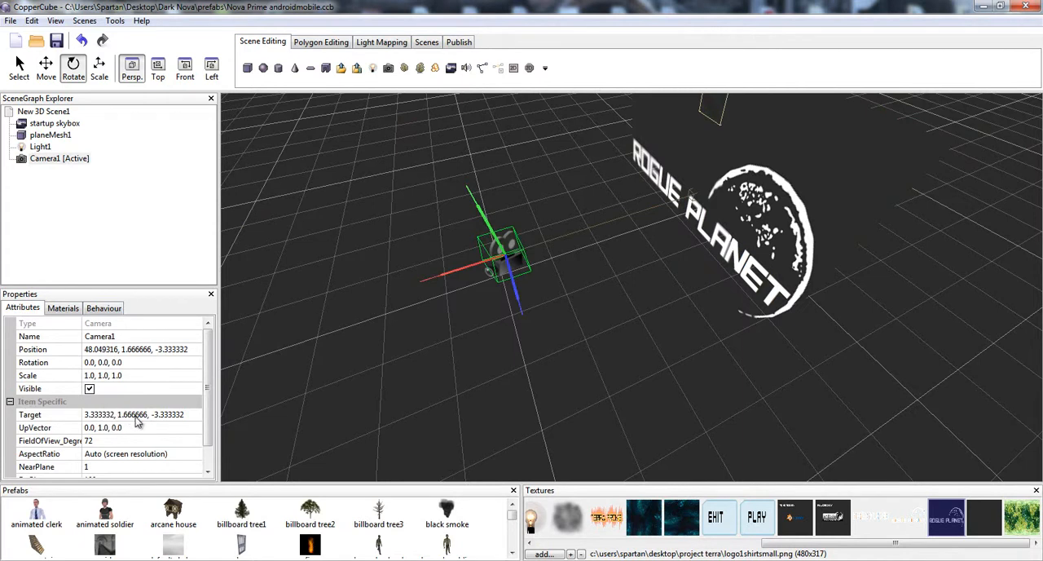
left_click(95, 415)
key("End")
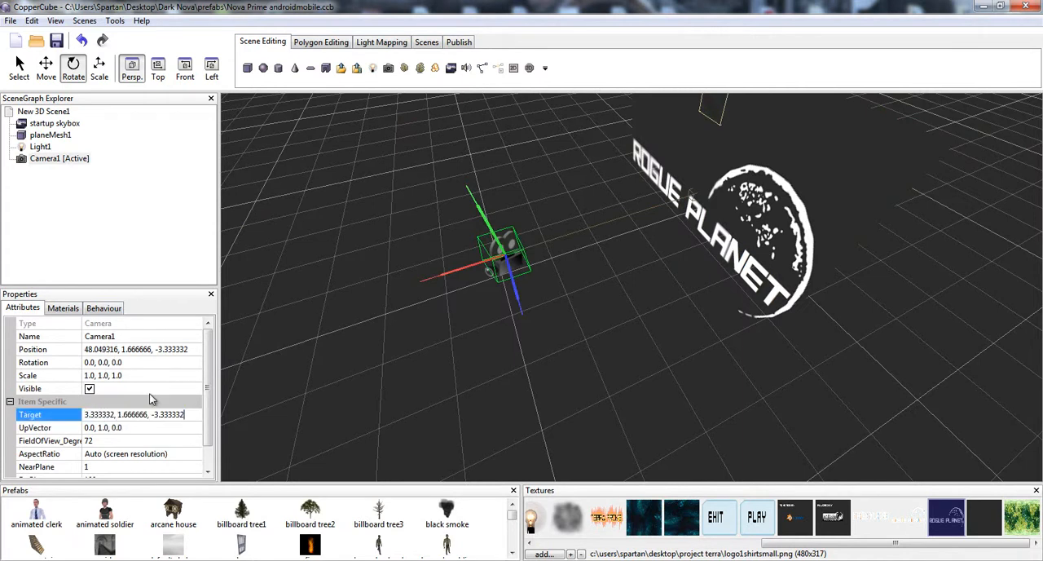
left_click(152, 370)
left_click(838, 240)
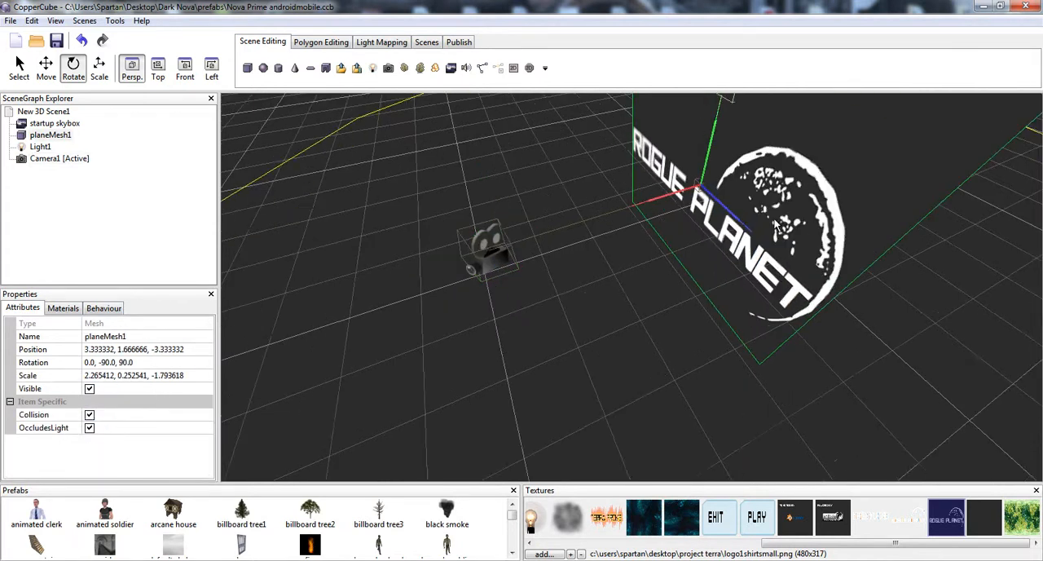
left_click(480, 253)
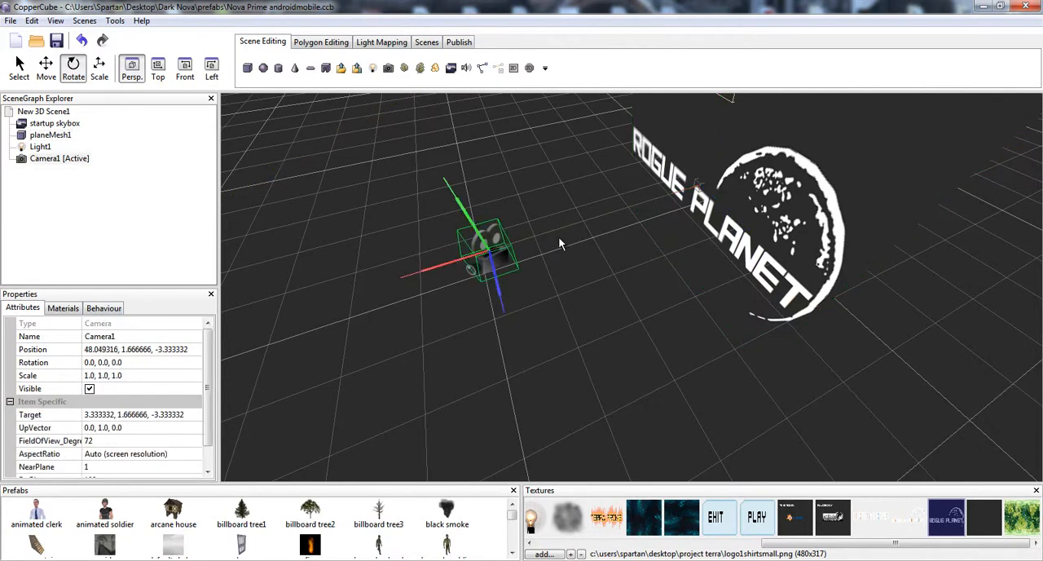
left_click_drag(572, 242, 546, 208)
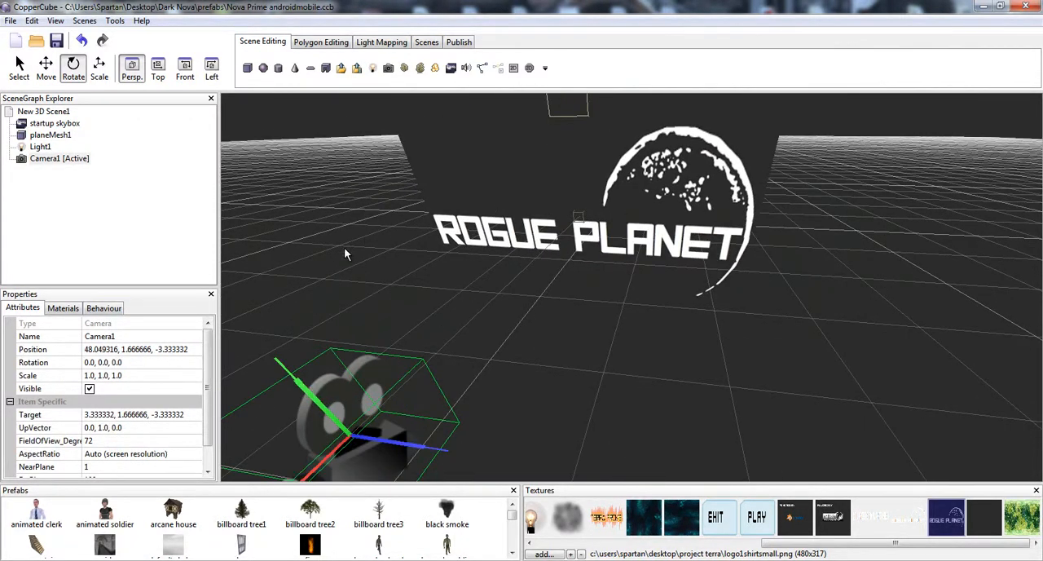
- Check the project's scene list and review the camera's behaviour settings
left_click(429, 44)
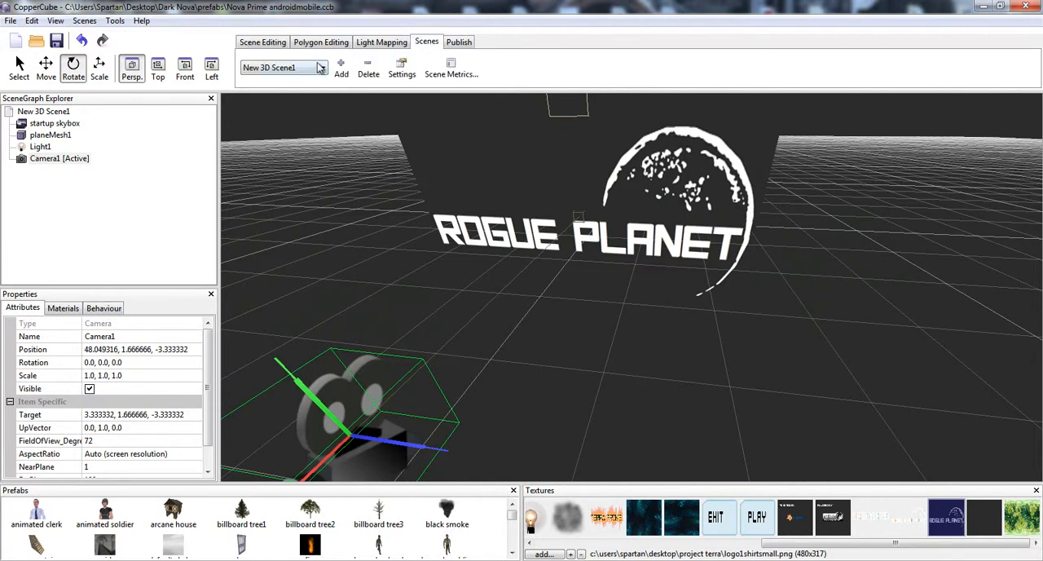
left_click(321, 68)
left_click(558, 59)
left_click(103, 309)
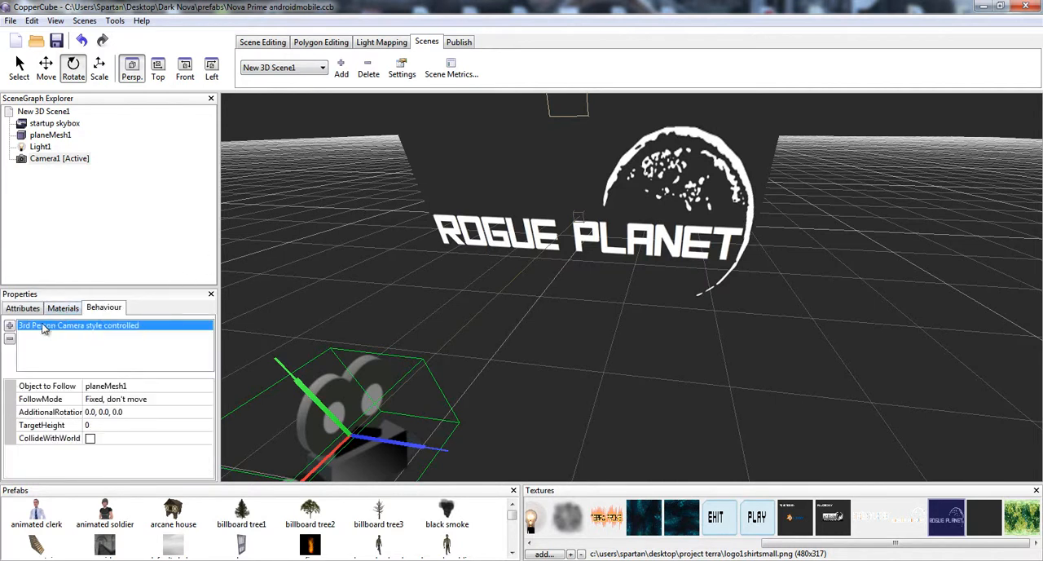
- Examine the distance and trigger settings of the logo plane's proximity behaviour in relation to the camera
left_click(644, 173)
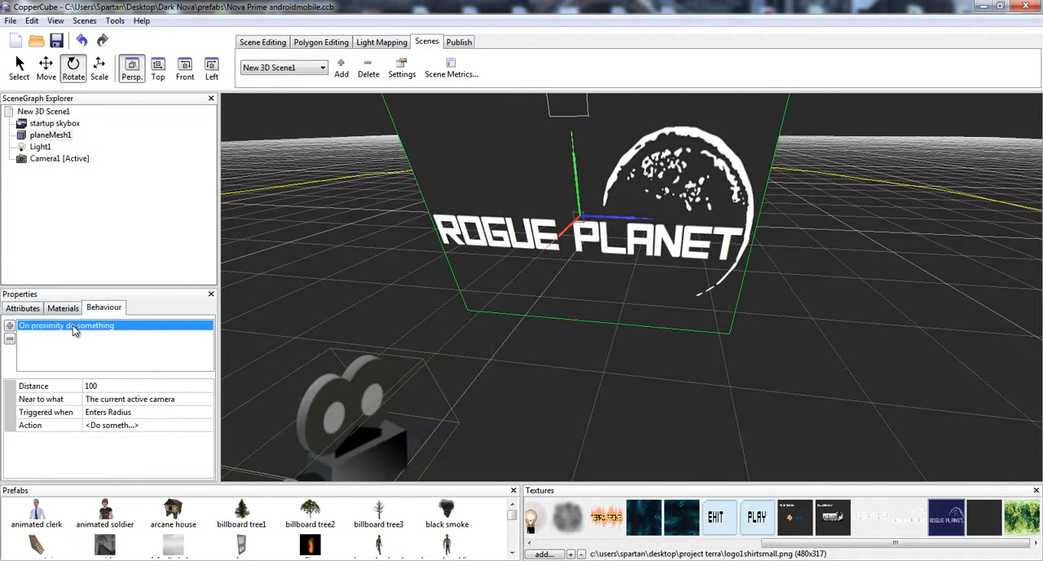
left_click_drag(535, 311, 509, 335)
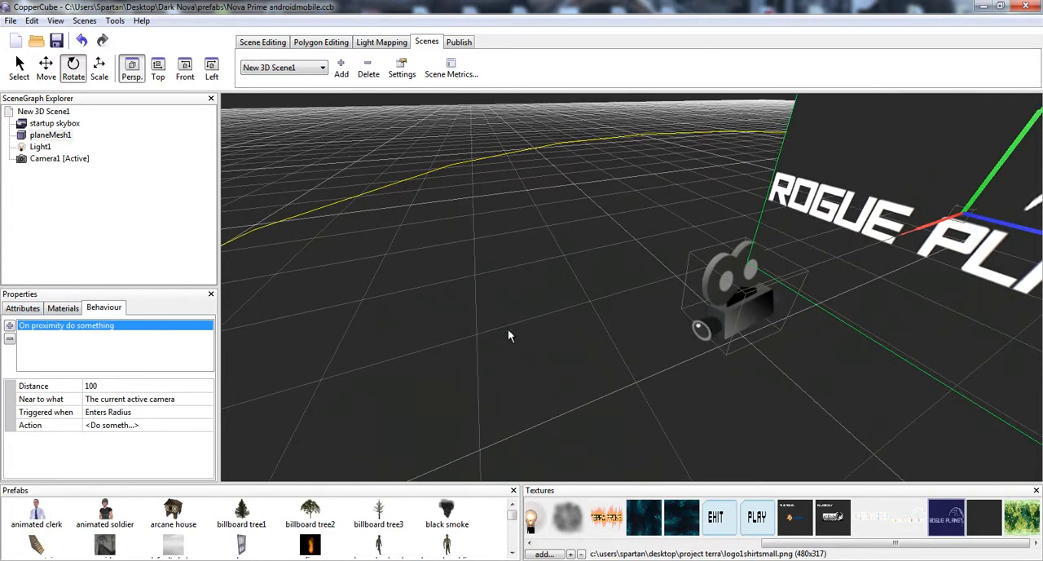
left_click(111, 386)
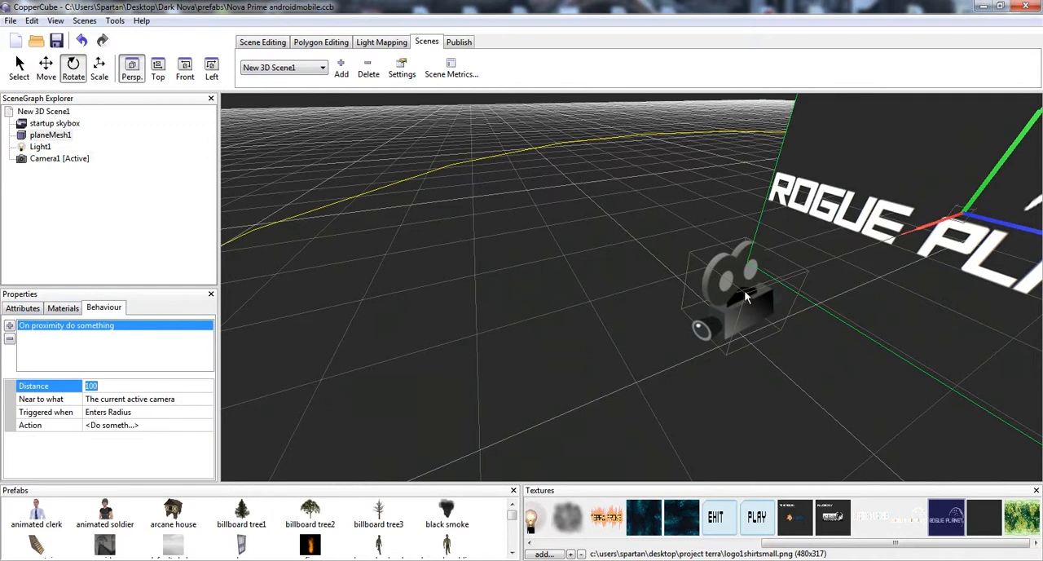
left_click(746, 298)
left_click_drag(858, 327, 807, 320)
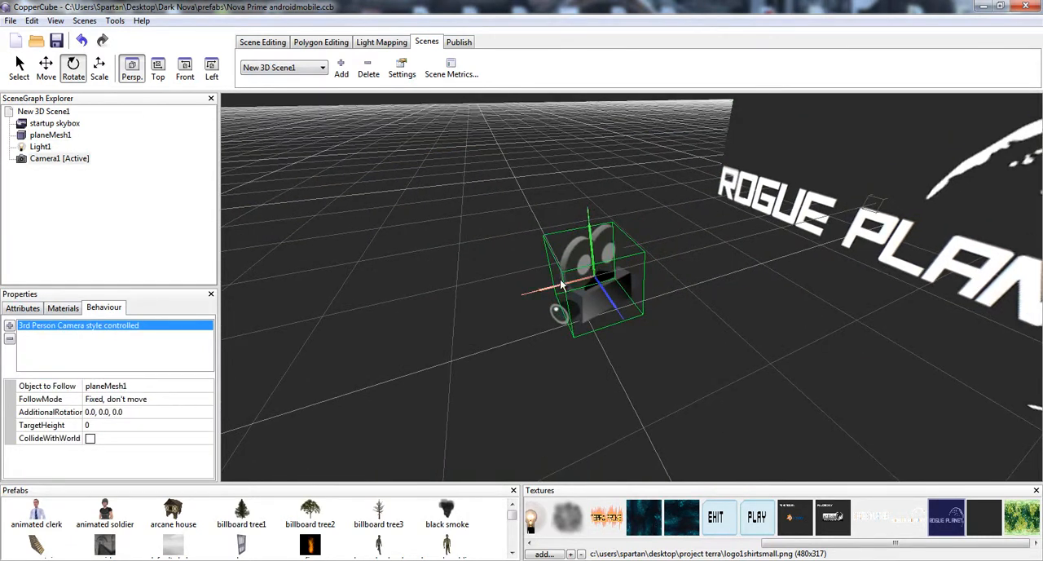
left_click(960, 193)
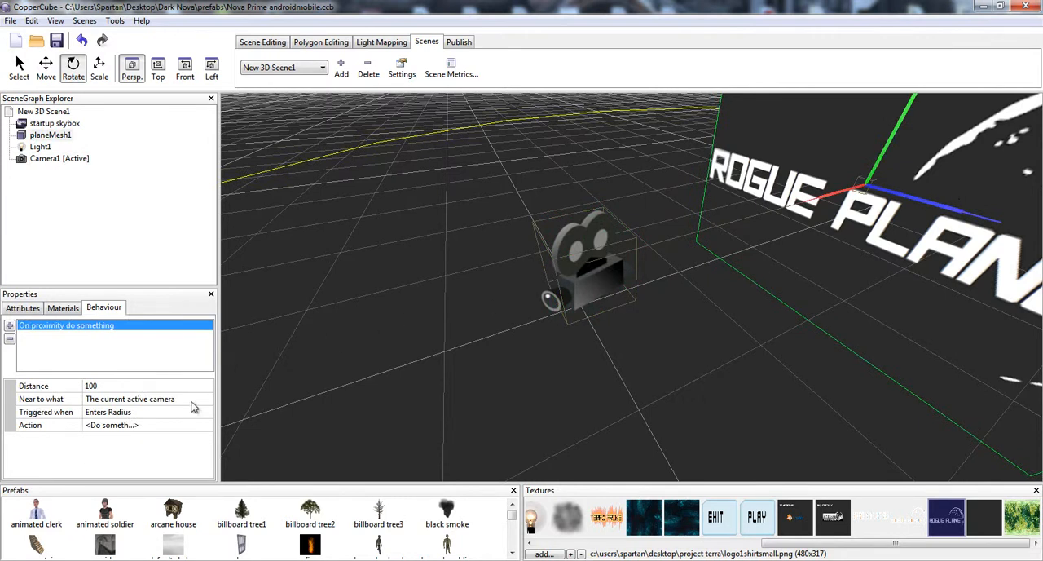
left_click(106, 418)
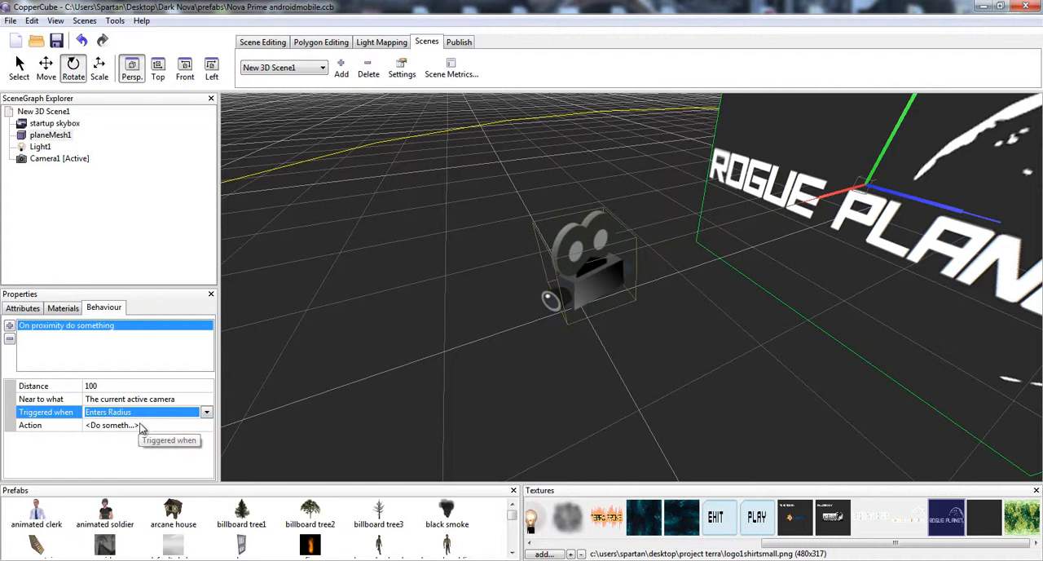
- Review the Rogue Planet plane's proximity action, checking its delay time and the scene its delayed action switches to
left_click(140, 425)
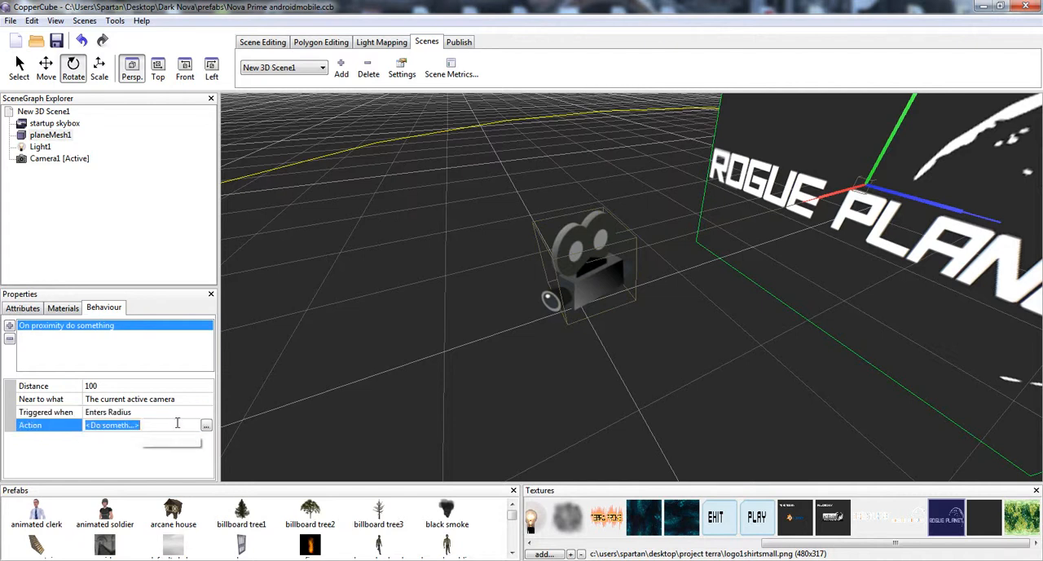
left_click(214, 425)
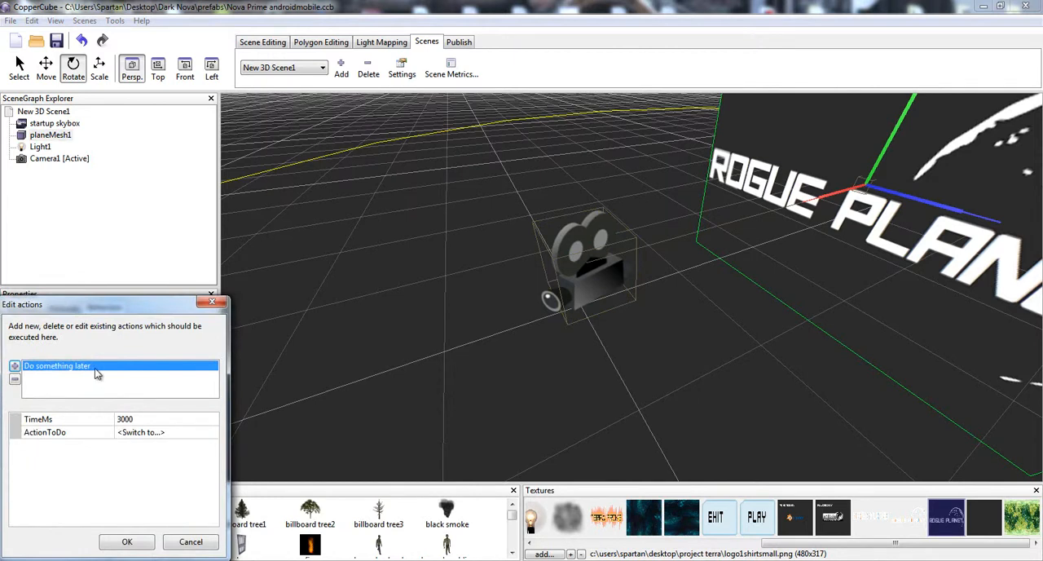
left_click(141, 419)
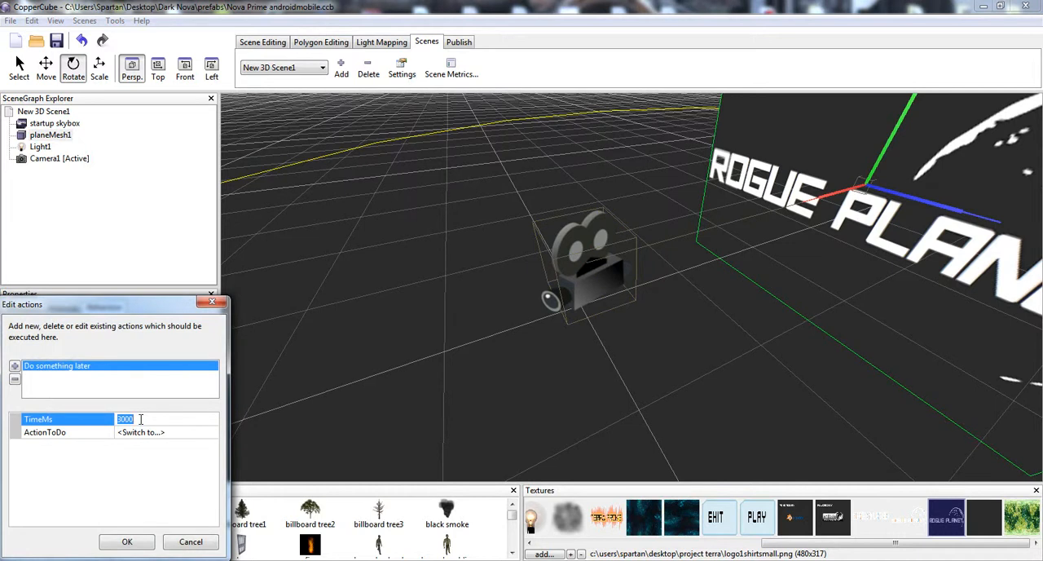
left_click(145, 433)
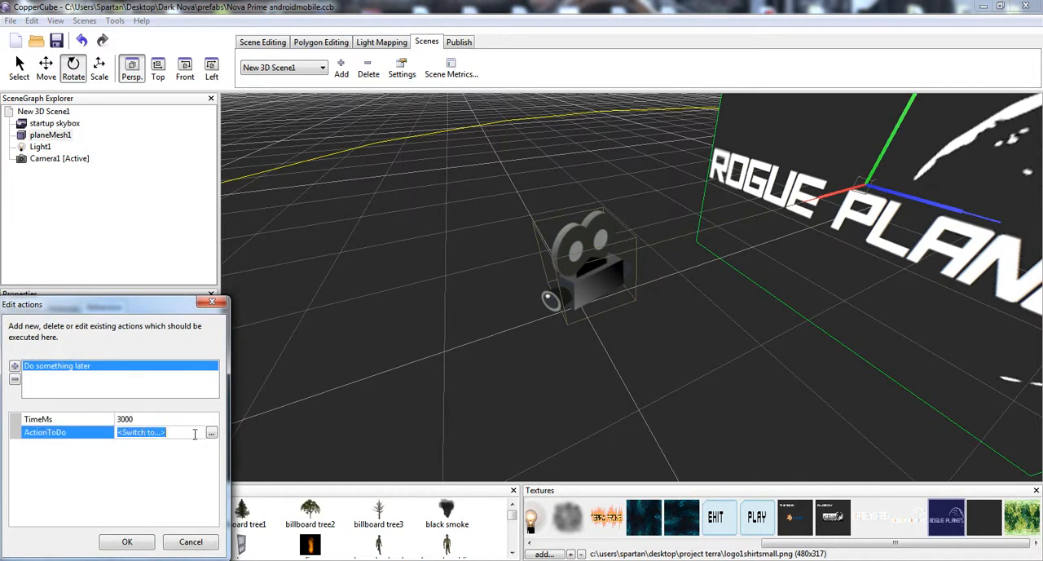
left_click(211, 433)
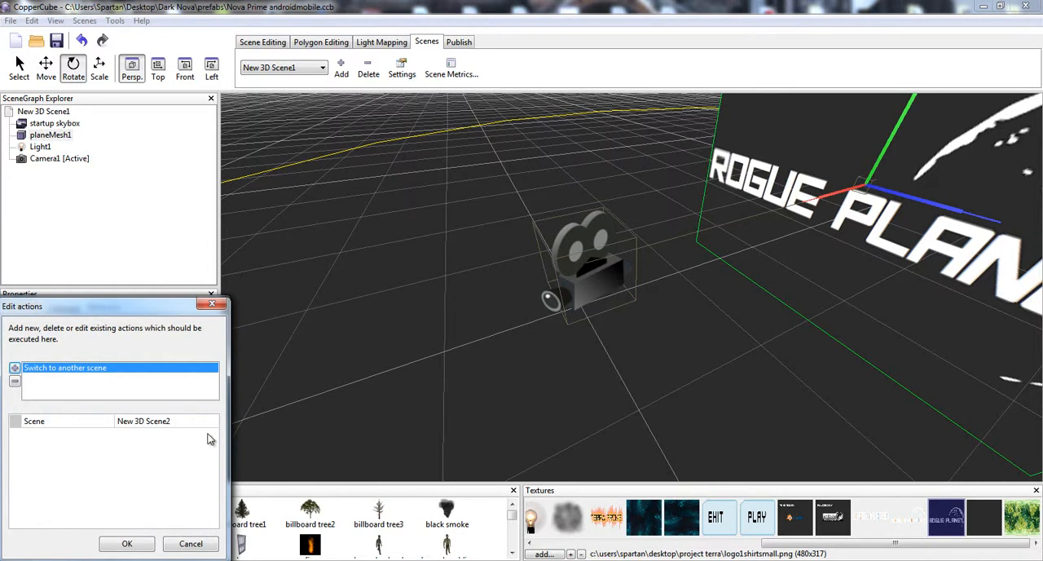
left_click(186, 421)
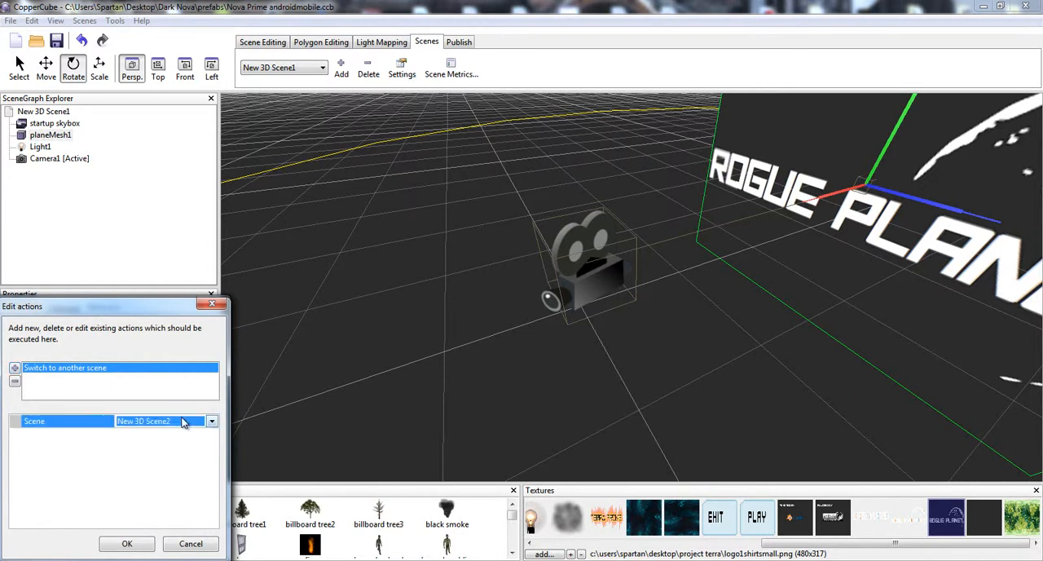
left_click(208, 421)
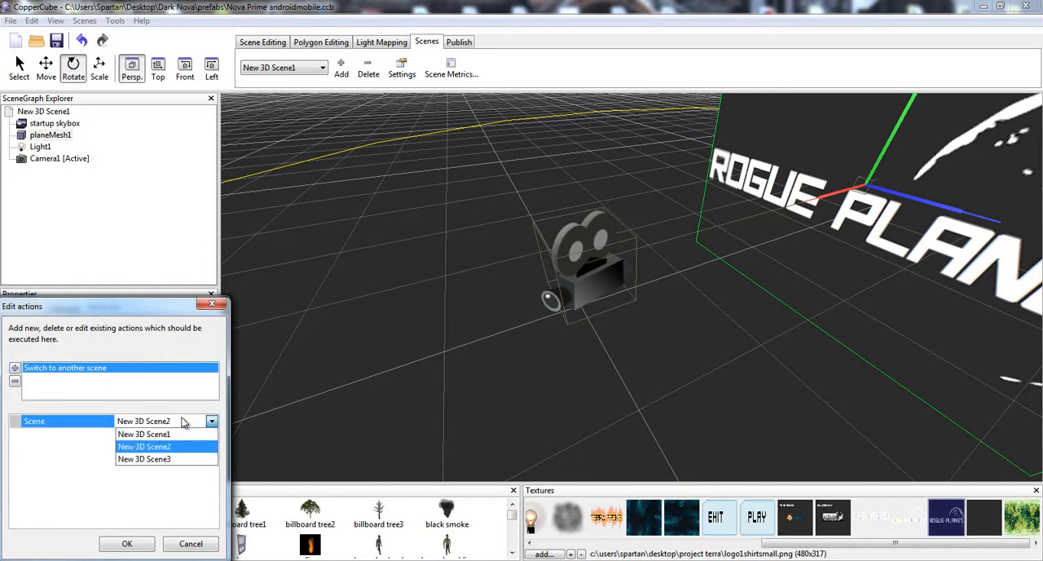
left_click(126, 544)
left_click(129, 542)
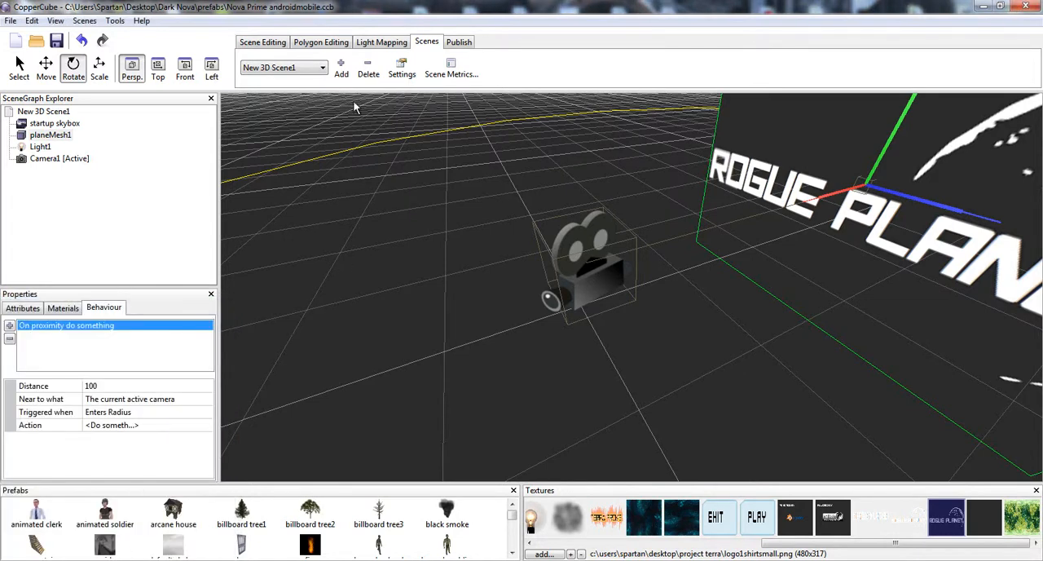
- Open New 3D Scene2 and inspect the behaviours of its Blender logo plane and Camera1
left_click(319, 69)
left_click(318, 88)
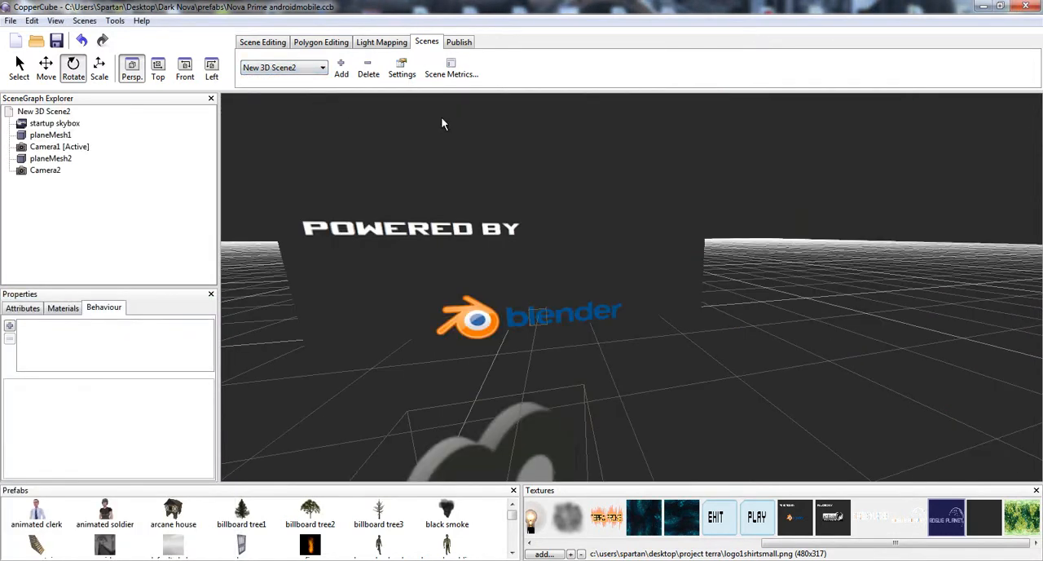
left_click_drag(441, 123, 581, 265)
left_click(658, 236)
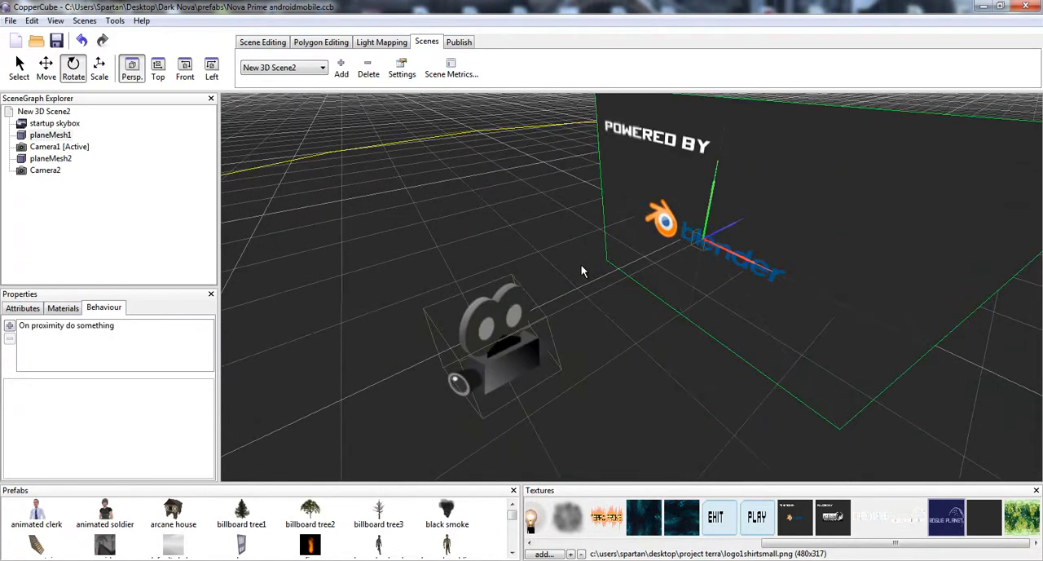
left_click(500, 333)
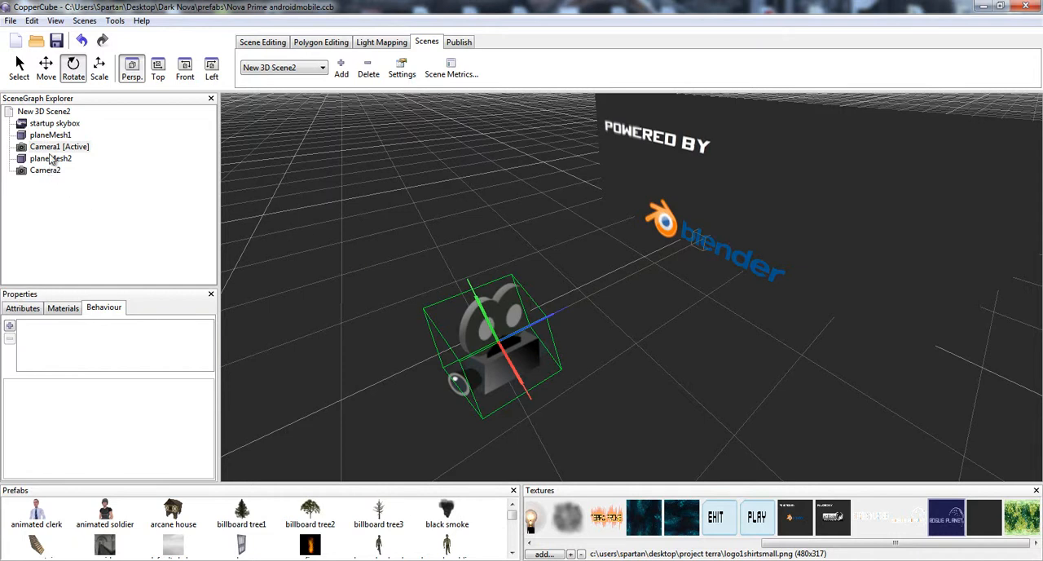
left_click(59, 148)
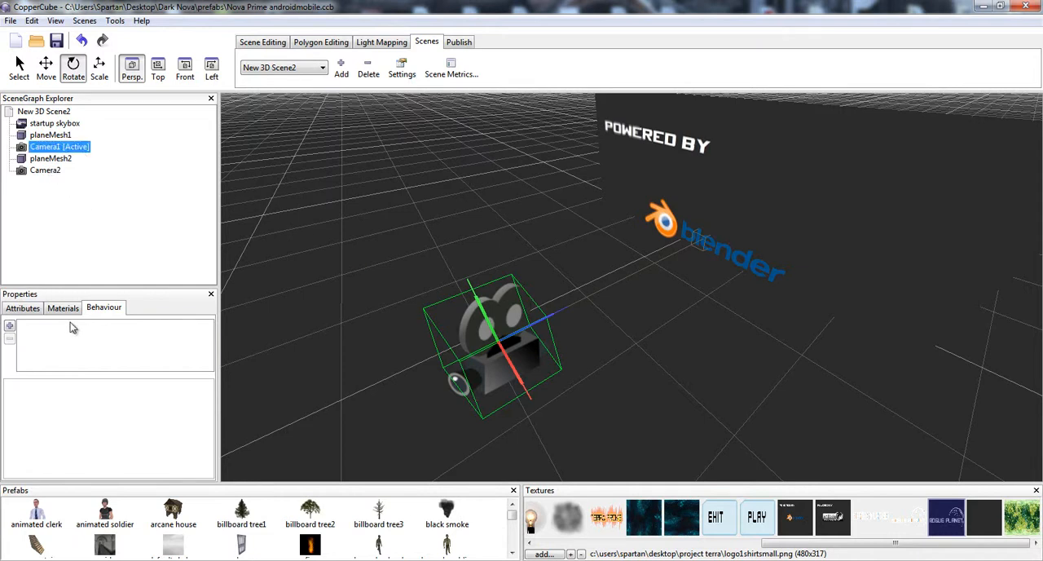
- Examine the distance and near-to-what settings of the Blender logo plane's proximity behaviour in relation to the camera
left_click(732, 208)
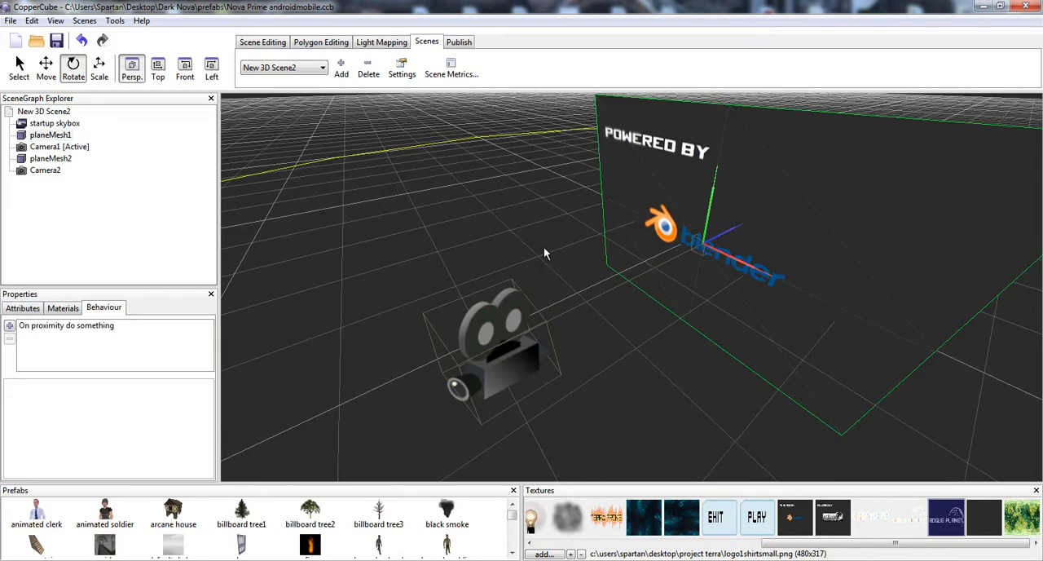
left_click(91, 326)
left_click_drag(616, 279, 626, 281)
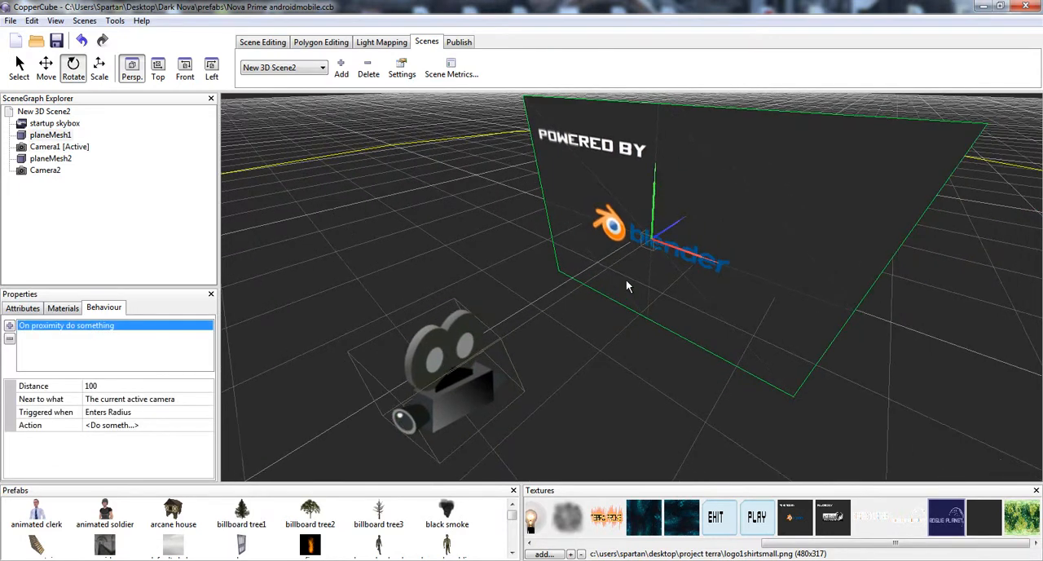
middle_click_drag(626, 280, 672, 258)
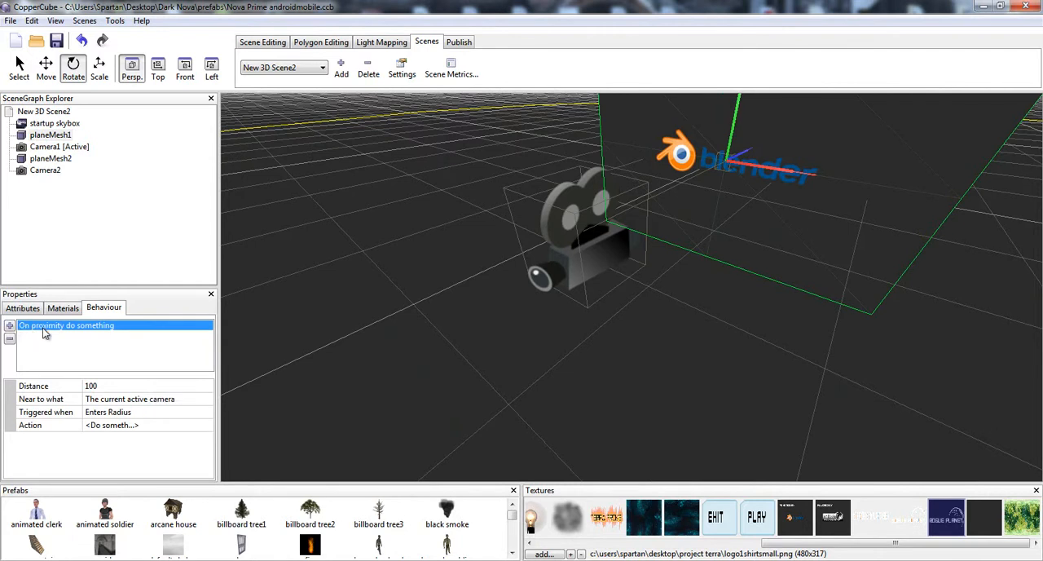
left_click(119, 385)
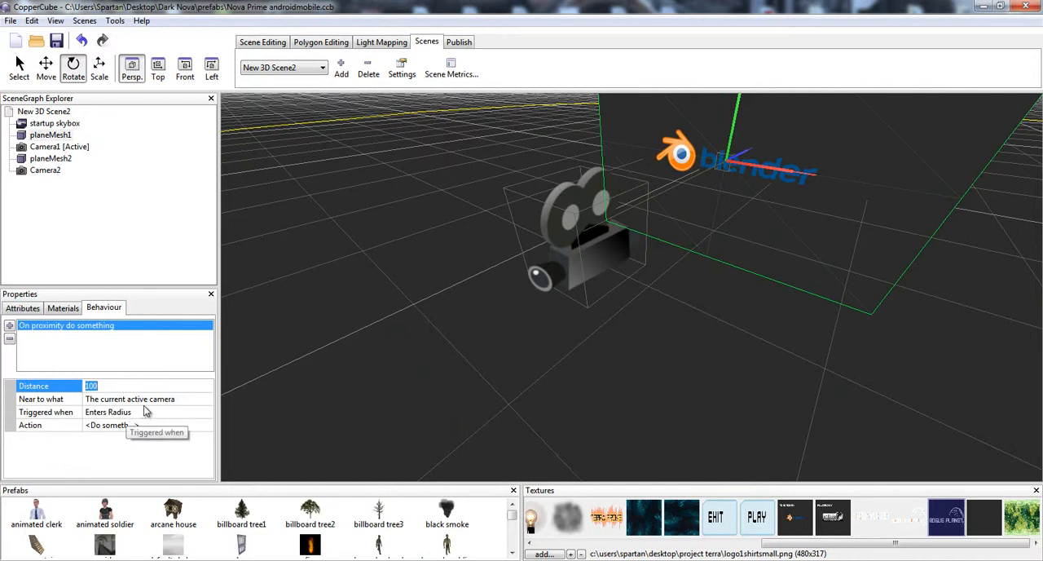
left_click(156, 404)
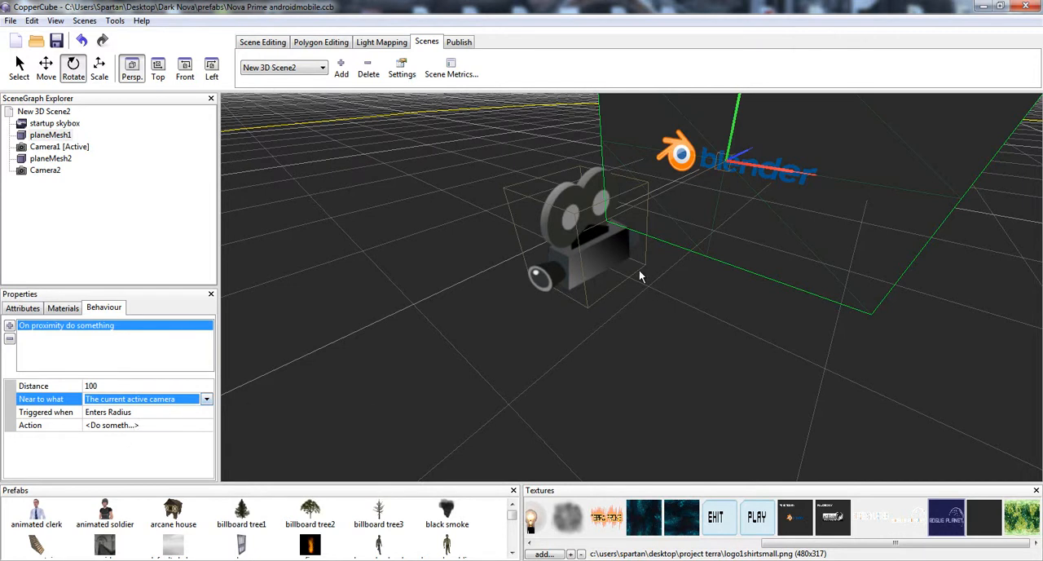
left_click(548, 262)
left_click(797, 184)
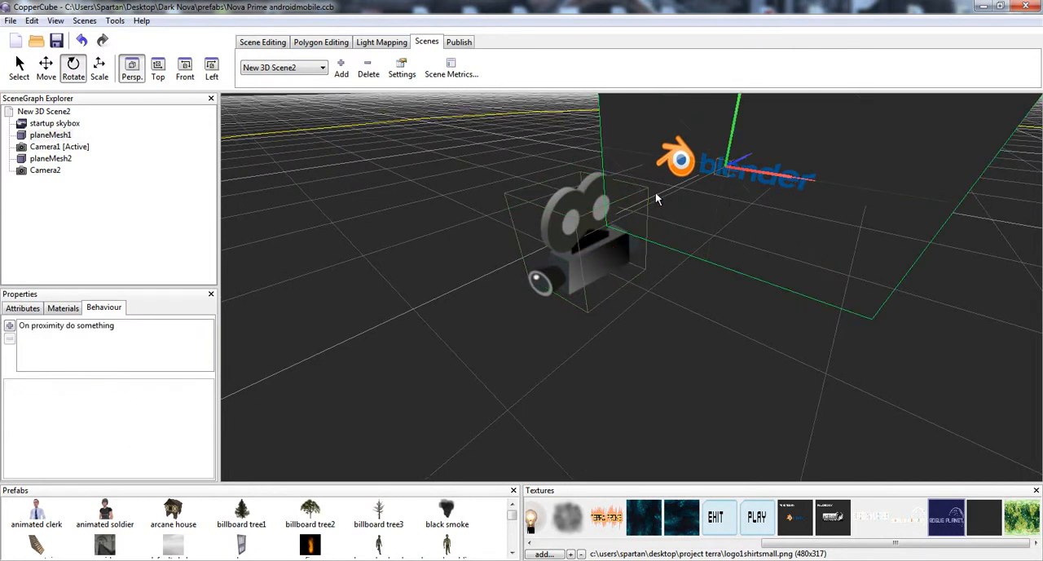
left_click(82, 325)
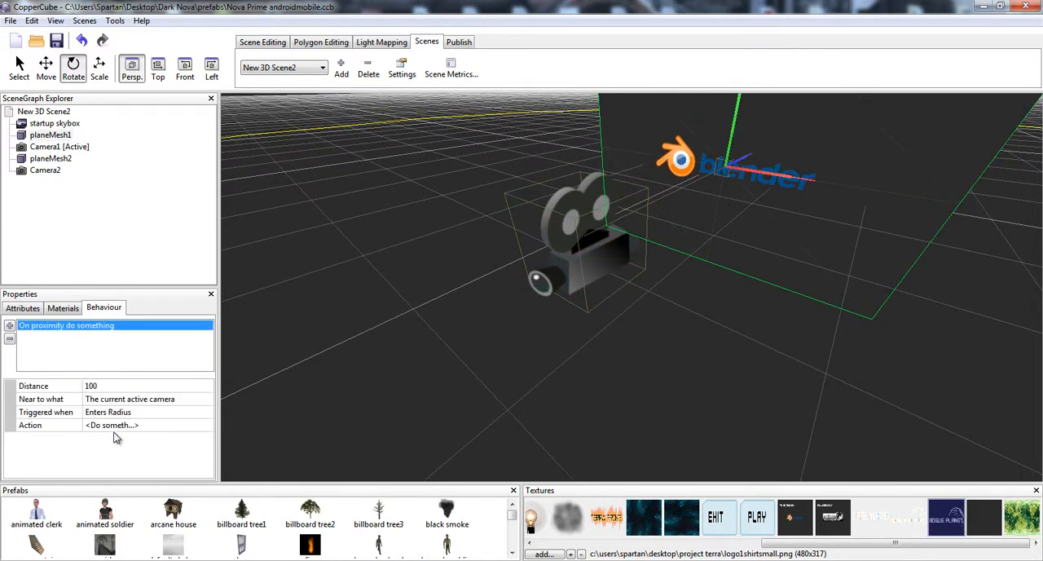
- Set the delayed action of the Blender plane's proximity behaviour to Change active camera, with Camera2 as the new active camera
left_click(146, 424)
left_click(210, 425)
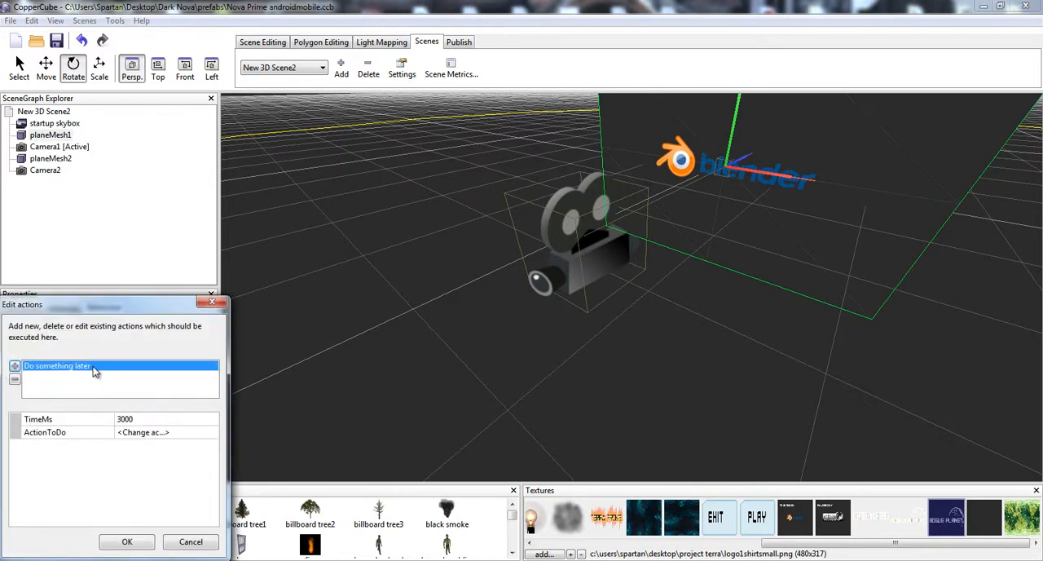
left_click(137, 432)
left_click(210, 432)
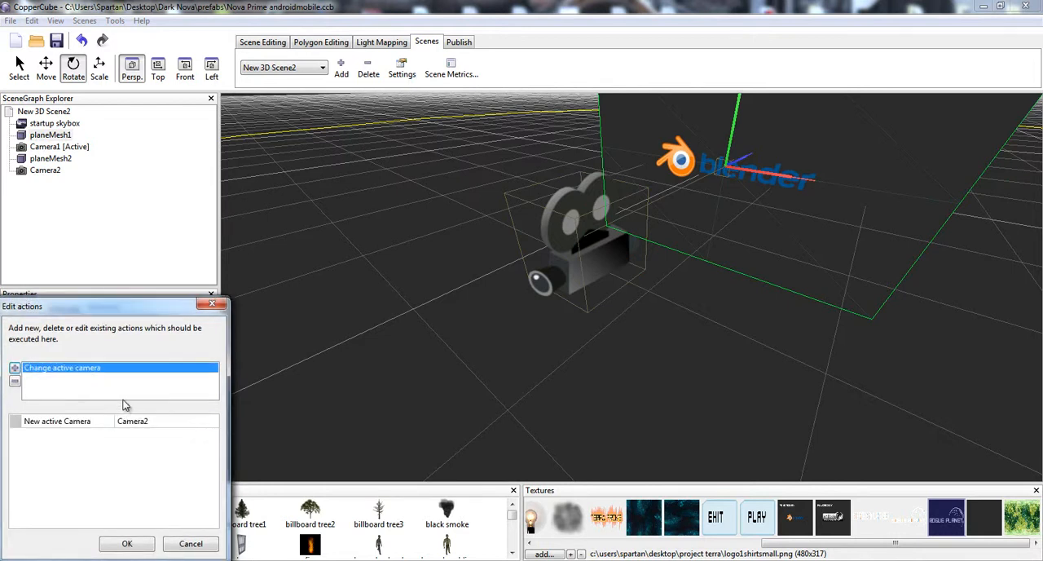
left_click(15, 368)
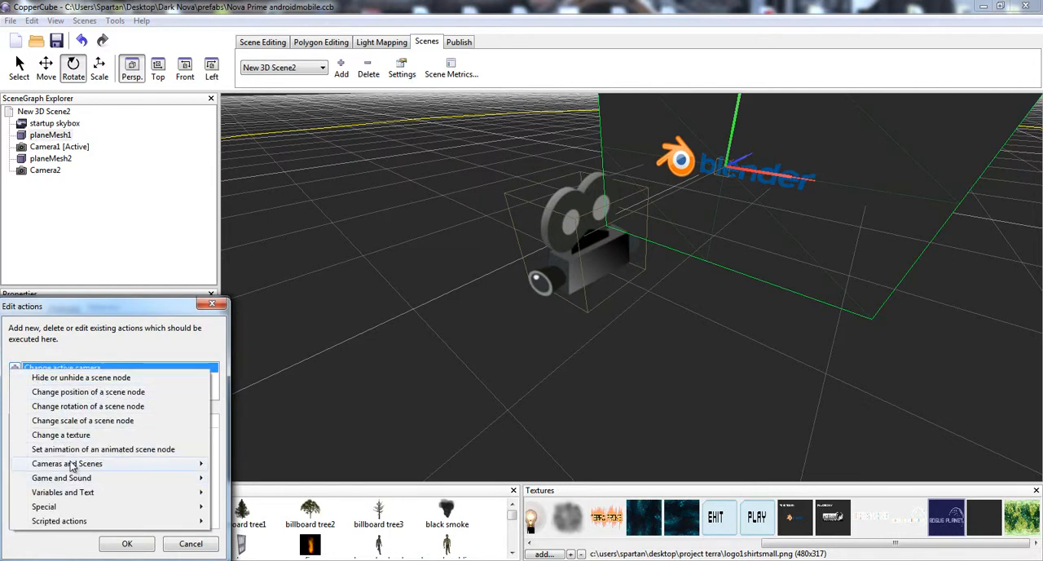
mouse_move(87, 465)
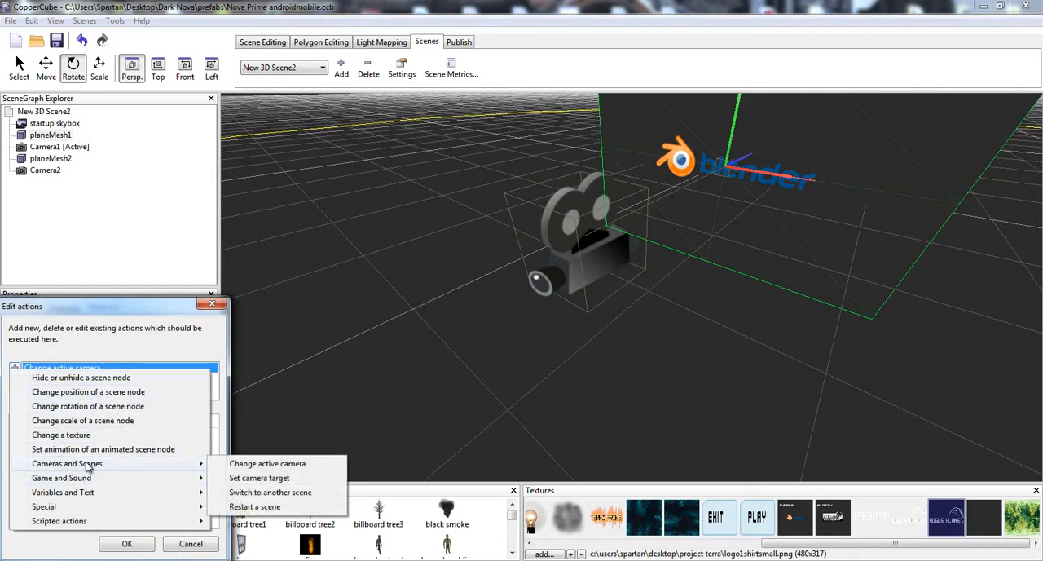
left_click(285, 469)
left_click(156, 423)
left_click(156, 423)
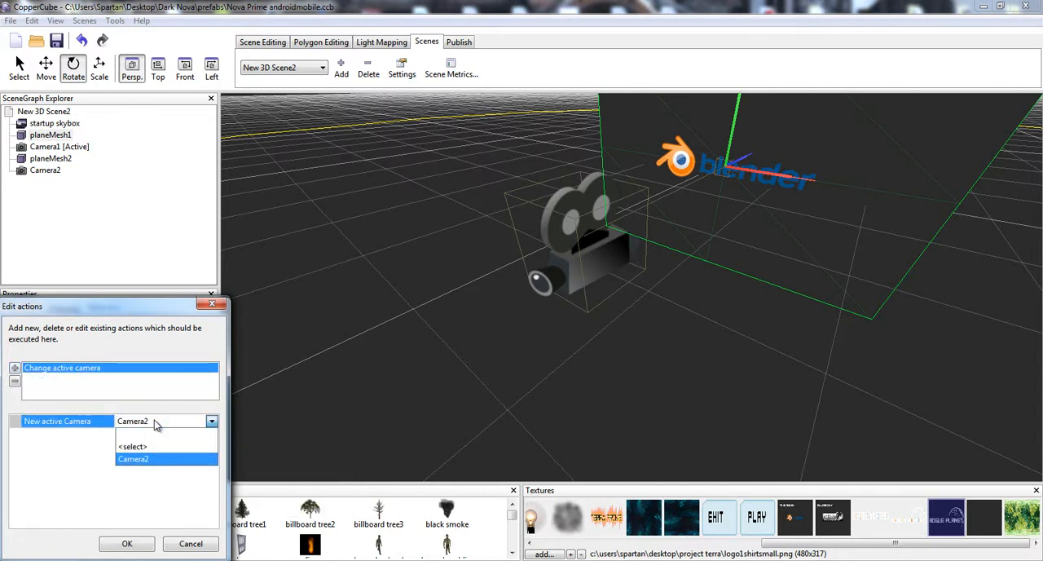
left_click(136, 458)
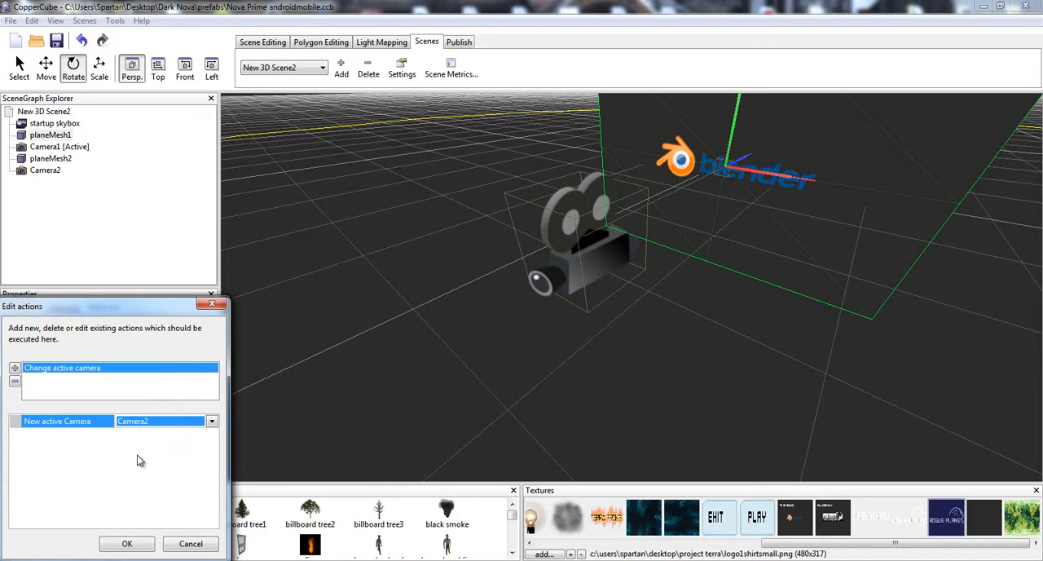
left_click(124, 544)
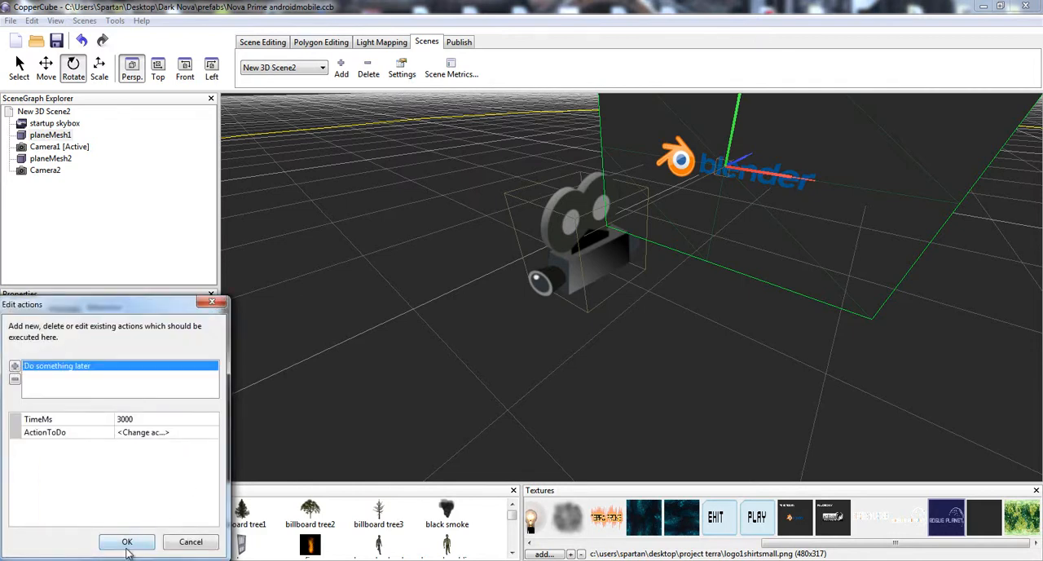
left_click(127, 547)
- Examine the Ambiera logo plane's proximity behaviour and Camera2's behaviour and placement in front of the plane
left_click_drag(532, 328, 606, 229)
left_click(606, 230)
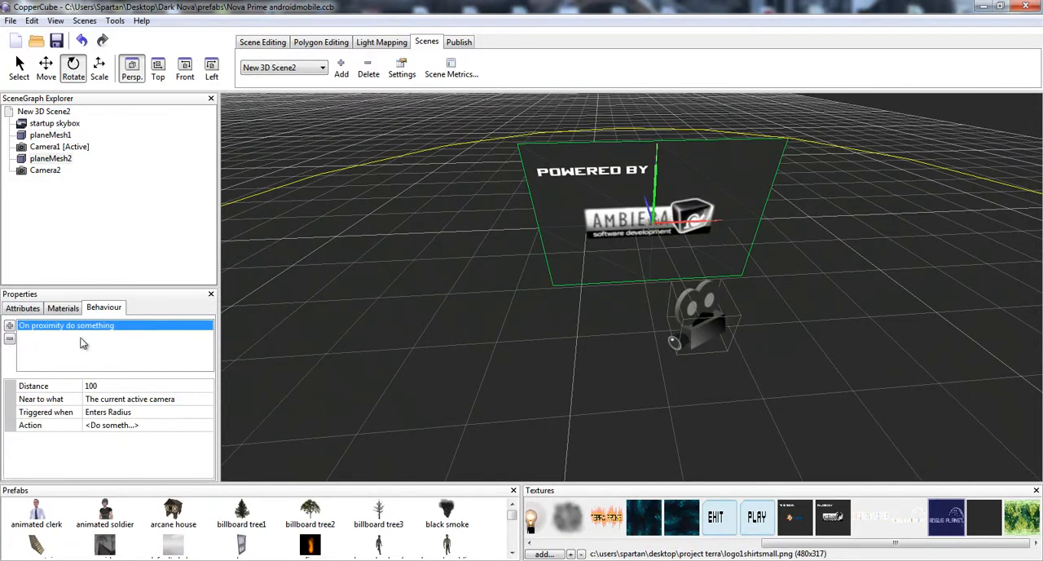
left_click(115, 386)
left_click(126, 424)
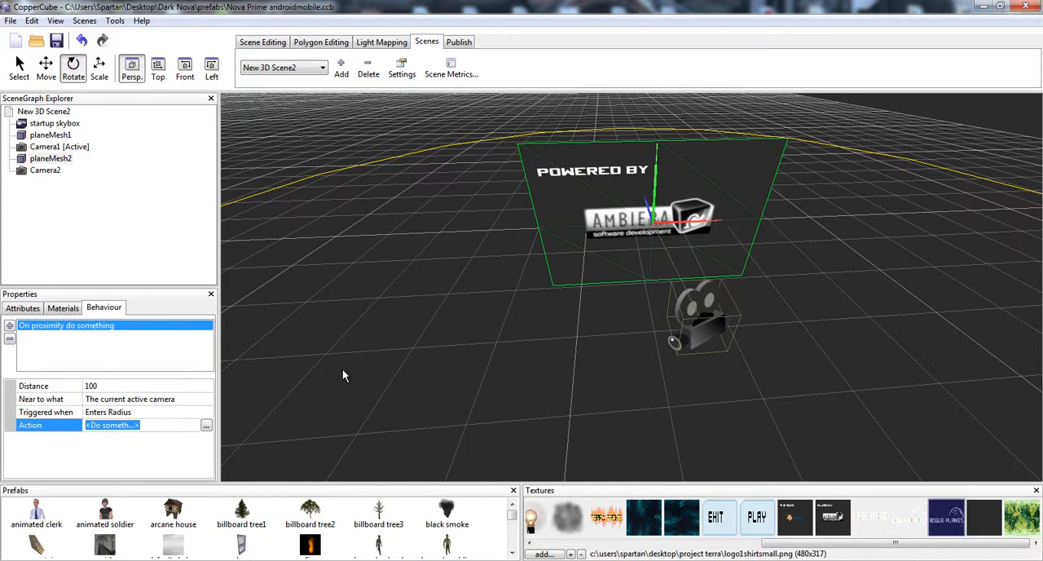
left_click(667, 303)
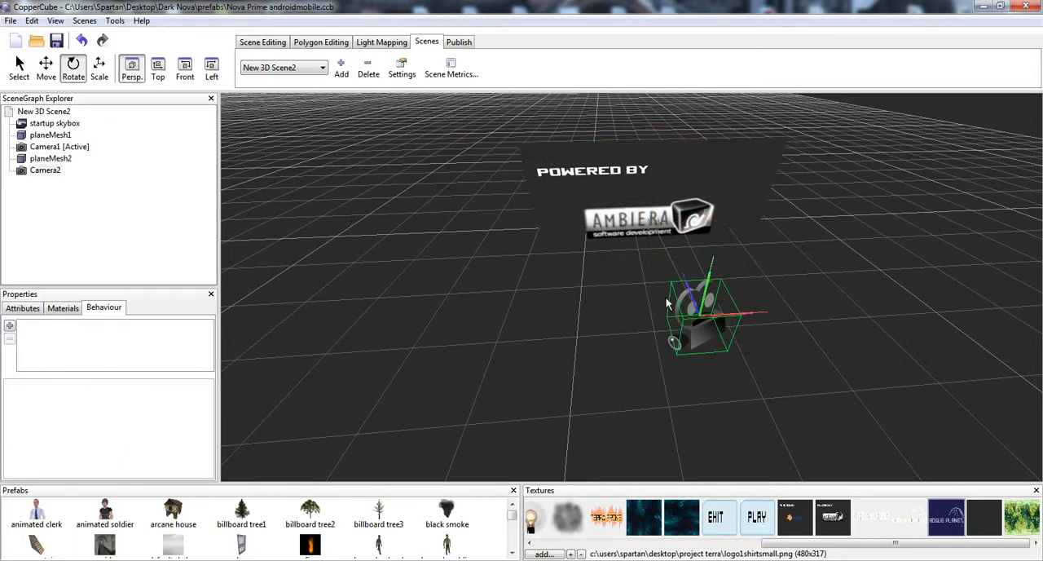
right_click_drag(570, 294, 603, 357)
right_click_drag(592, 322, 521, 279)
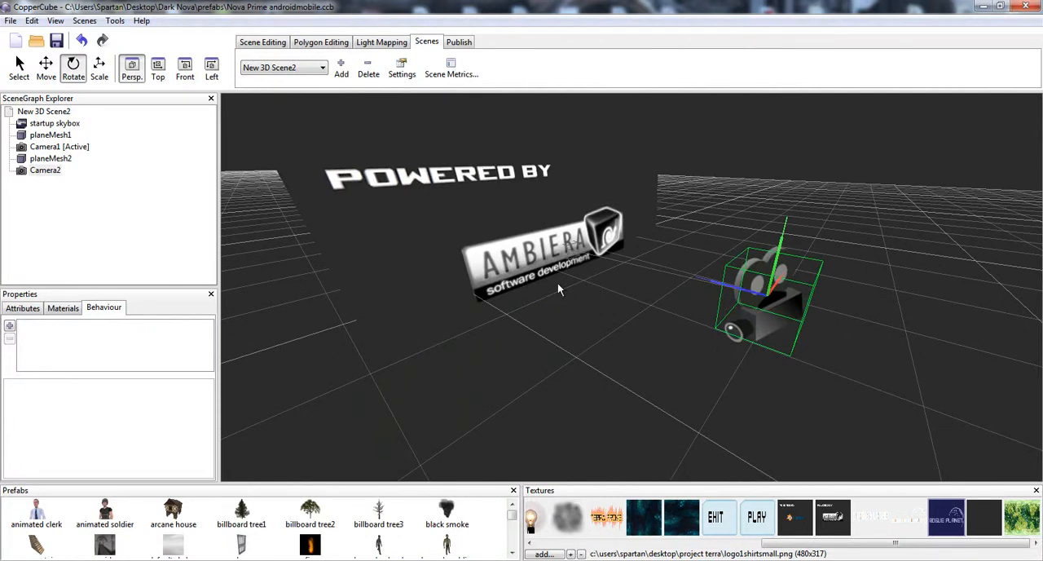
- Examine the Ambiera logo plane's proximity behaviour, including its delayed action and the target of its scene switch
left_click(448, 289)
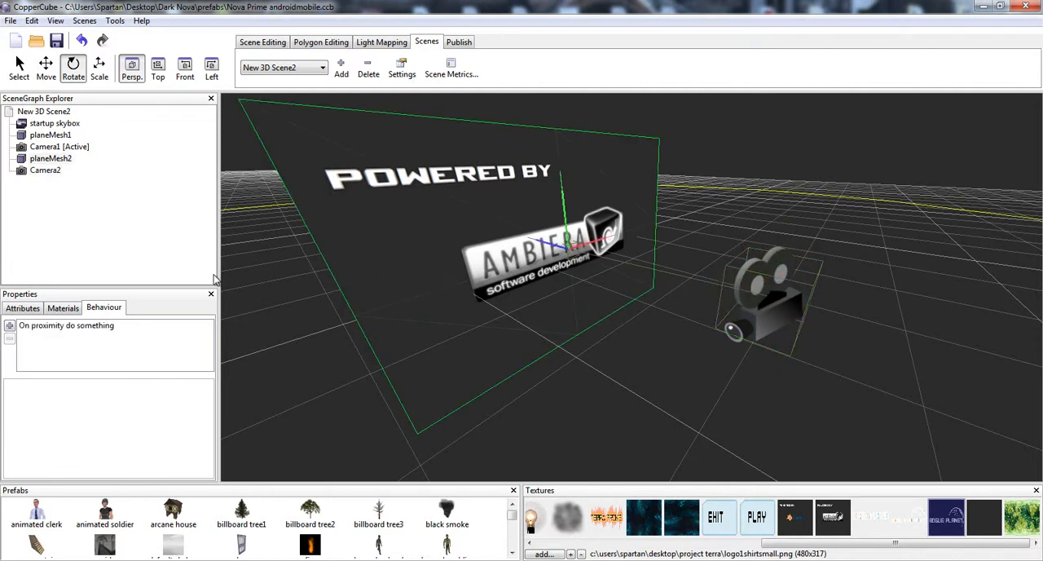
left_click(57, 326)
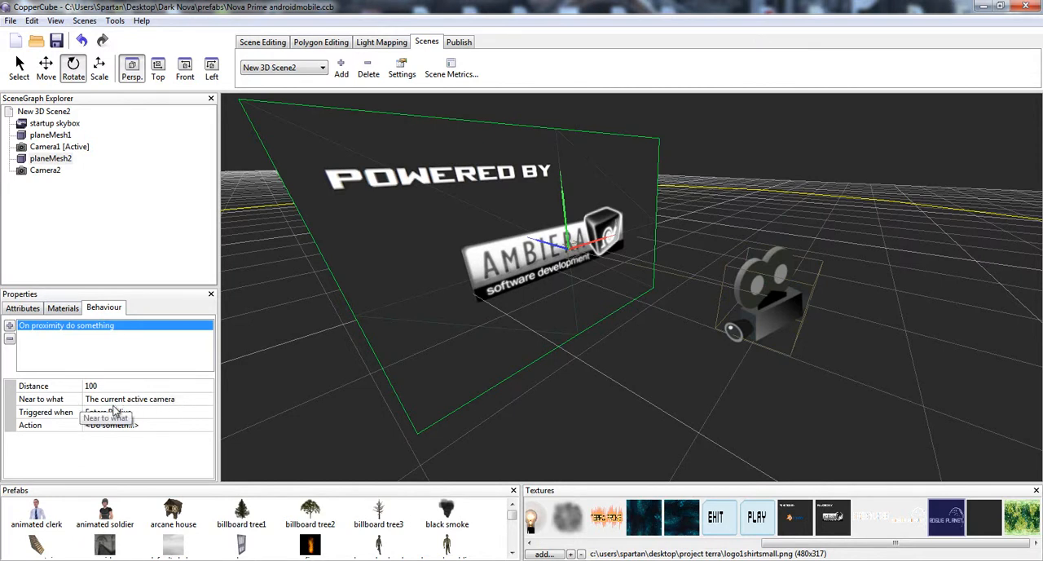
left_click(173, 413)
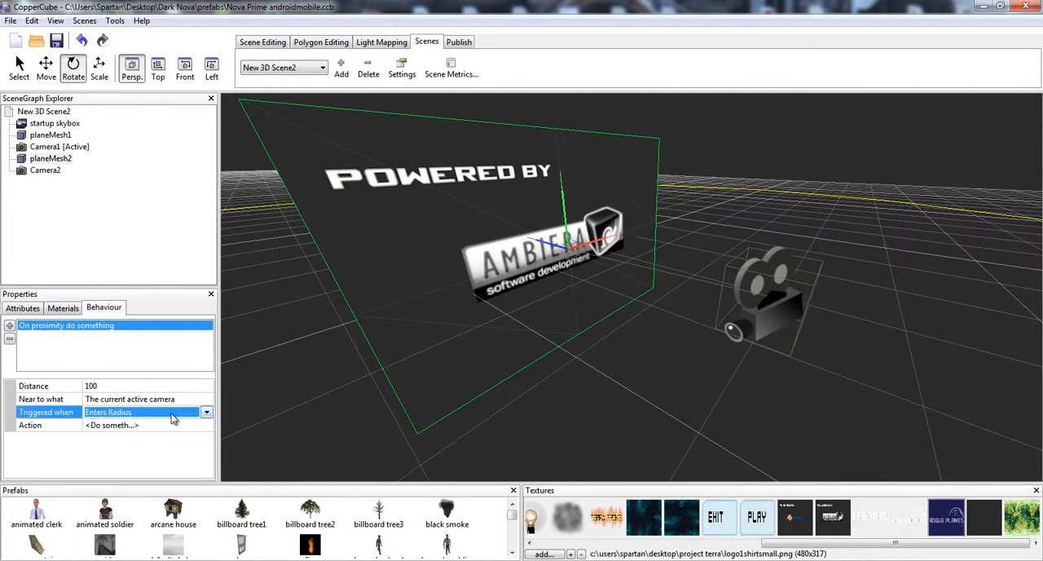
left_click(159, 425)
left_click(205, 425)
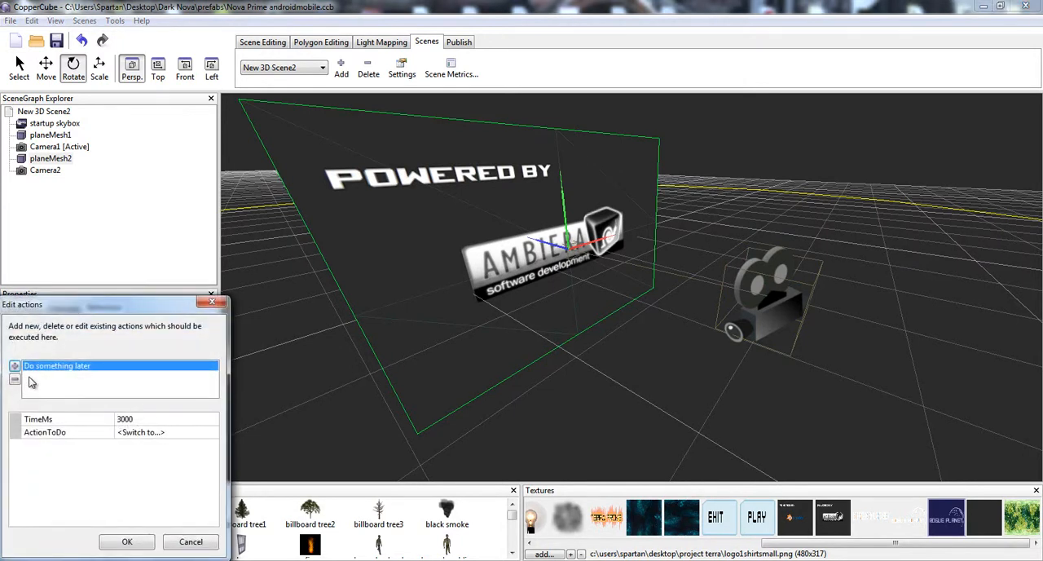
left_click(143, 433)
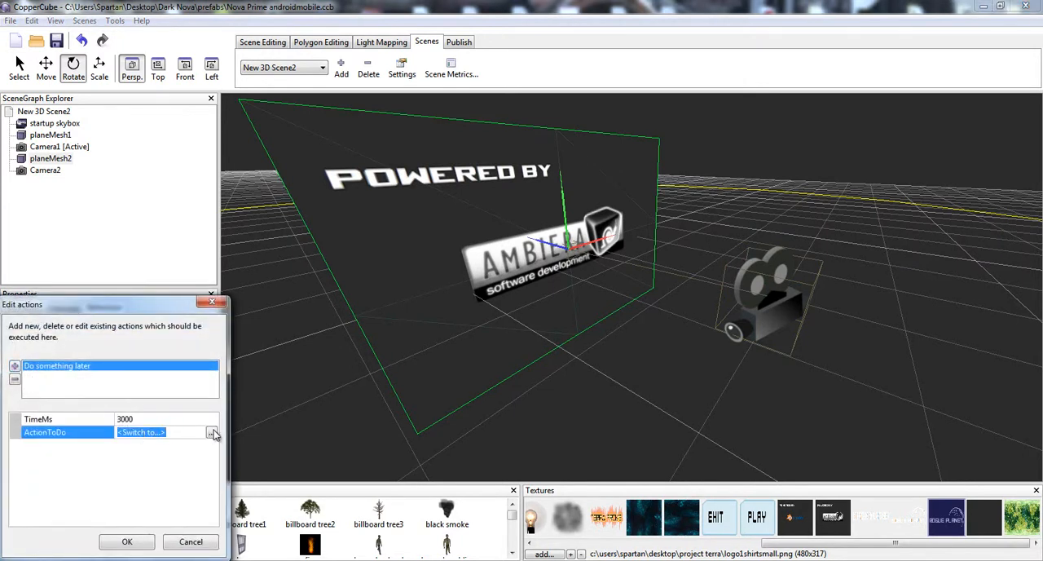
left_click(211, 433)
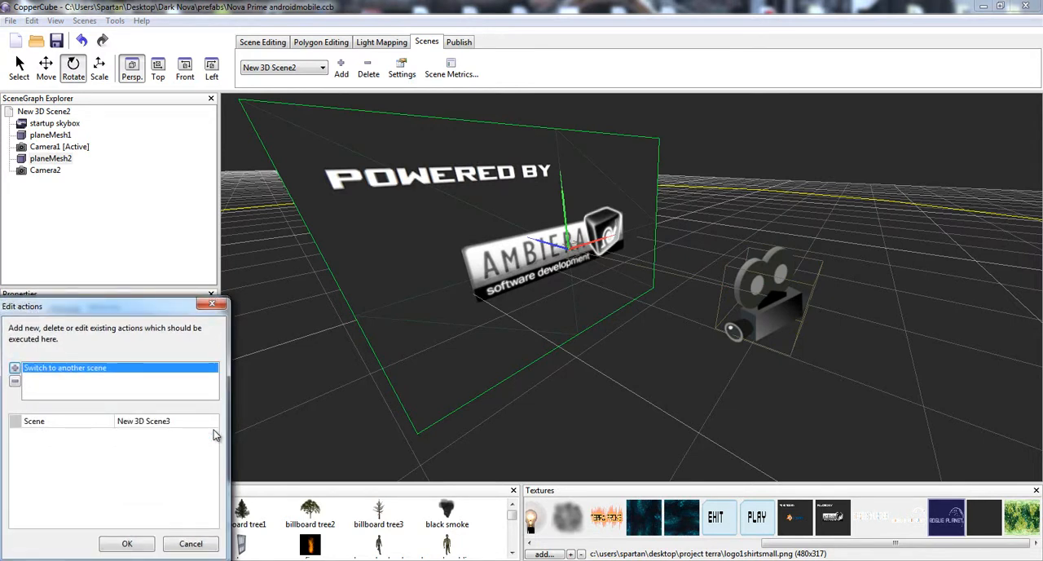
left_click(126, 543)
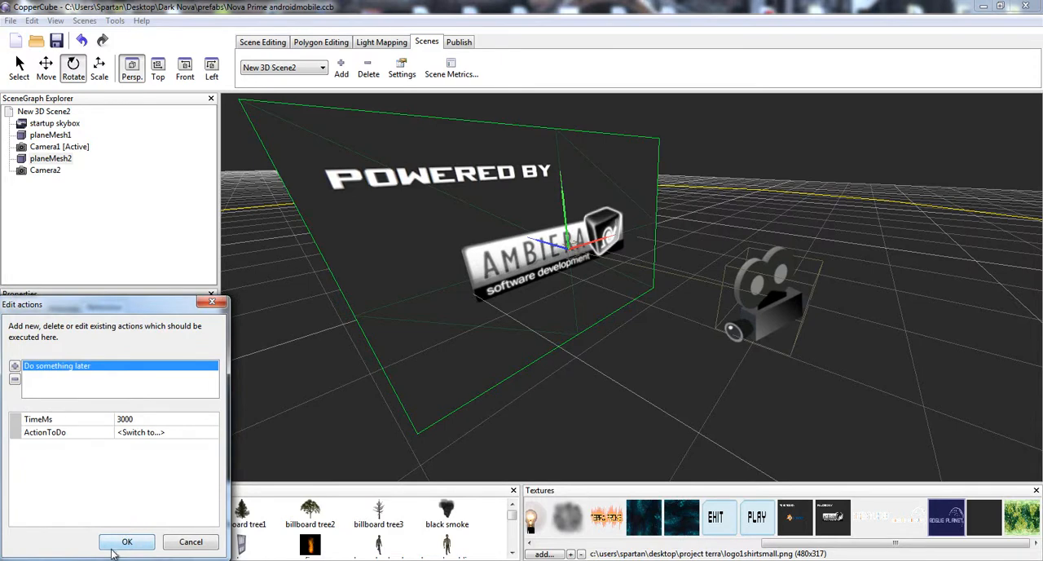
left_click(115, 545)
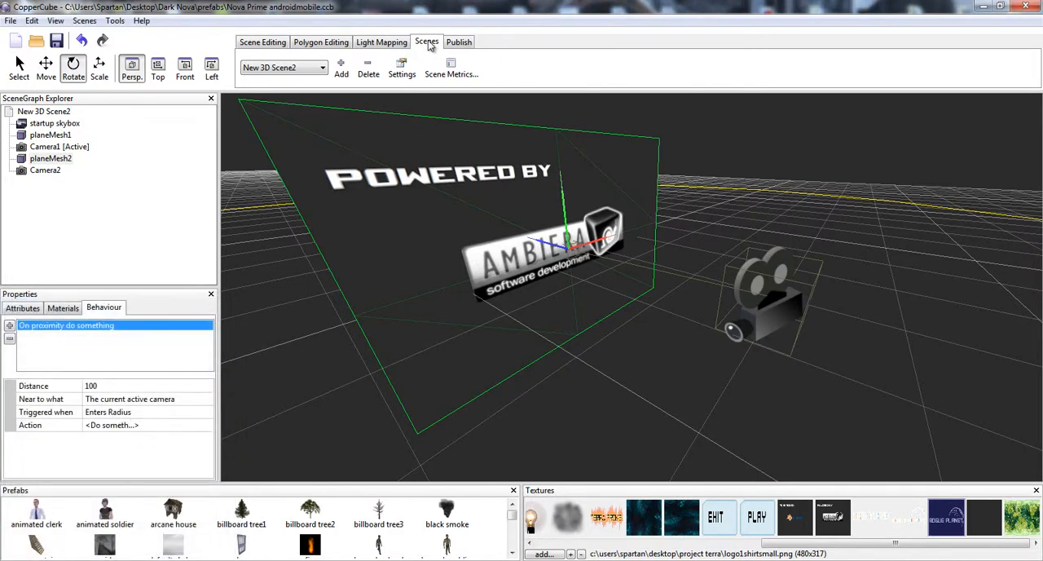
- Open New 3D Scene3 and review the behaviour types that can be added to the scene
left_click(323, 67)
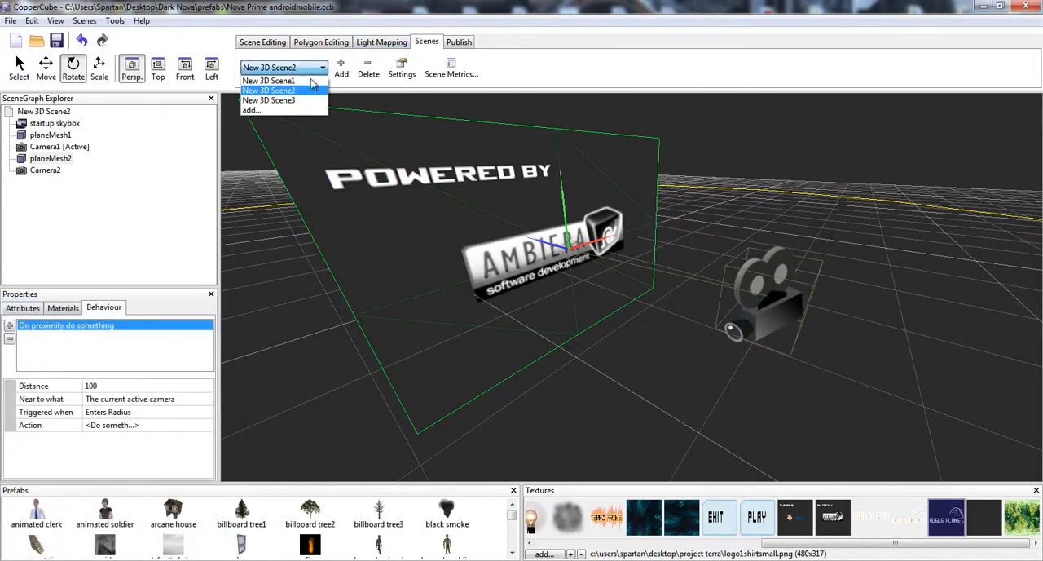
left_click(301, 99)
right_click_drag(548, 173, 571, 171)
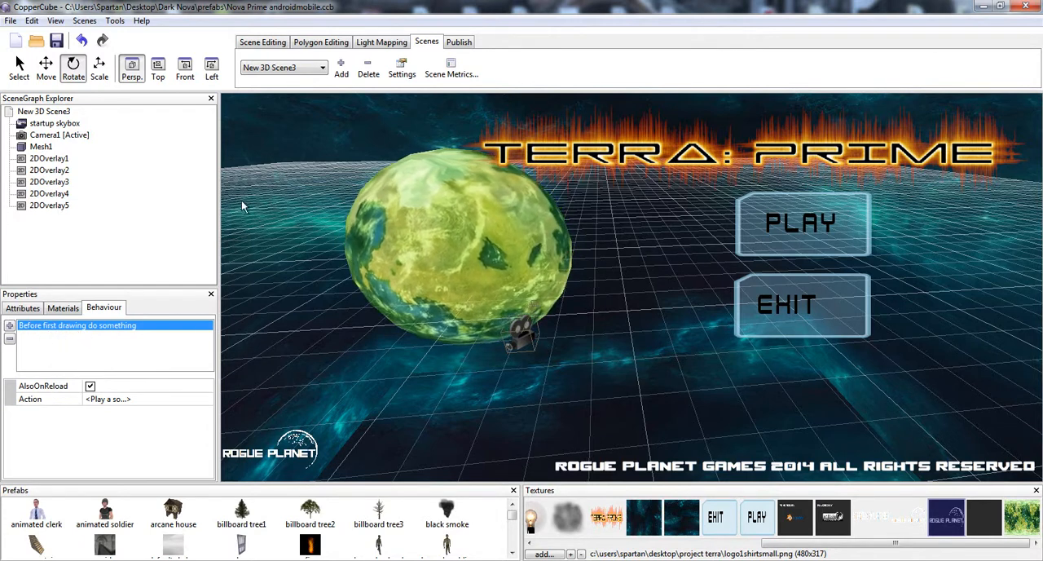
right_click(279, 151)
left_click(10, 325)
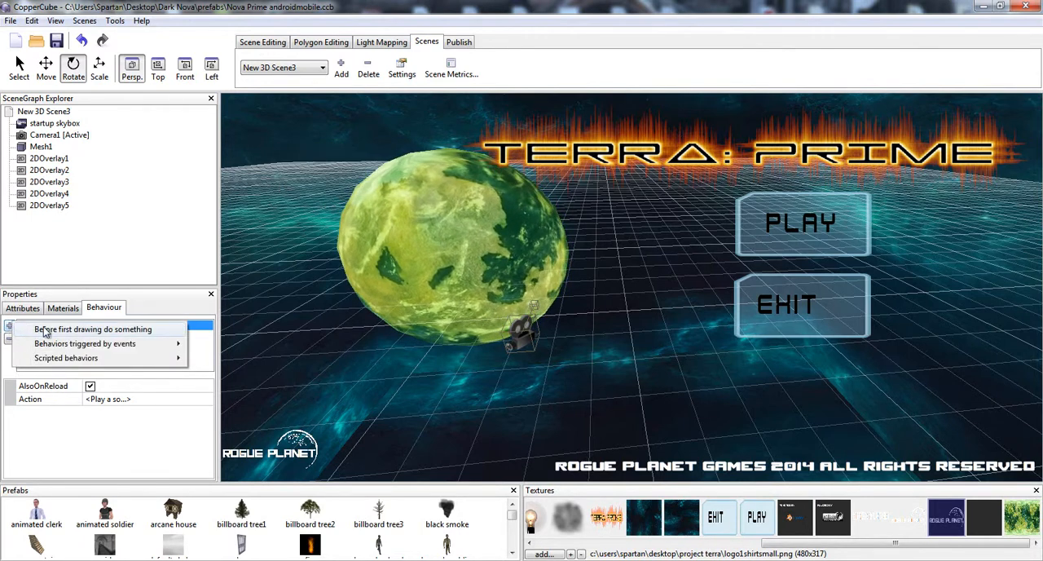
mouse_move(62, 347)
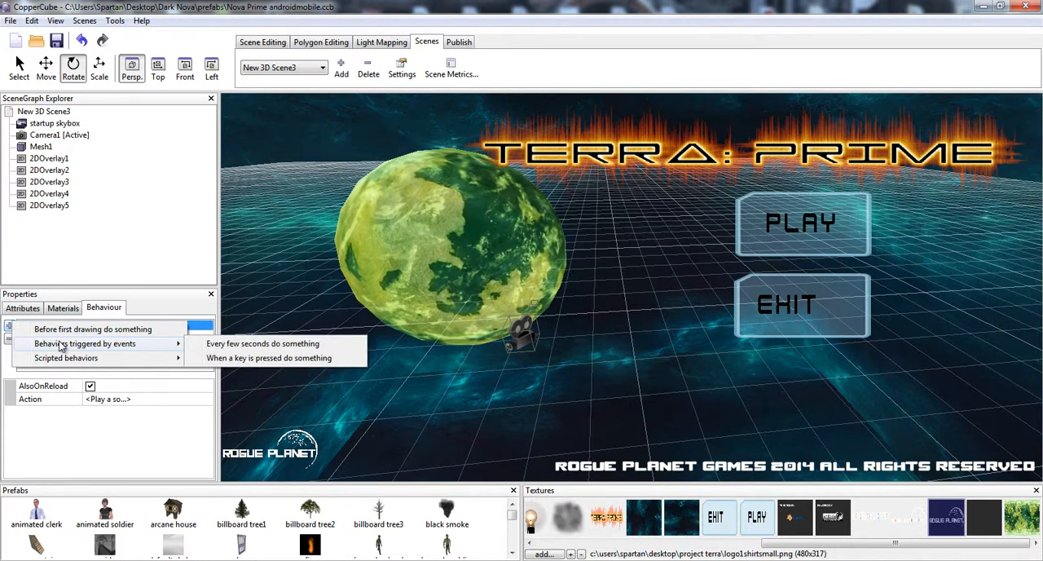
mouse_move(71, 362)
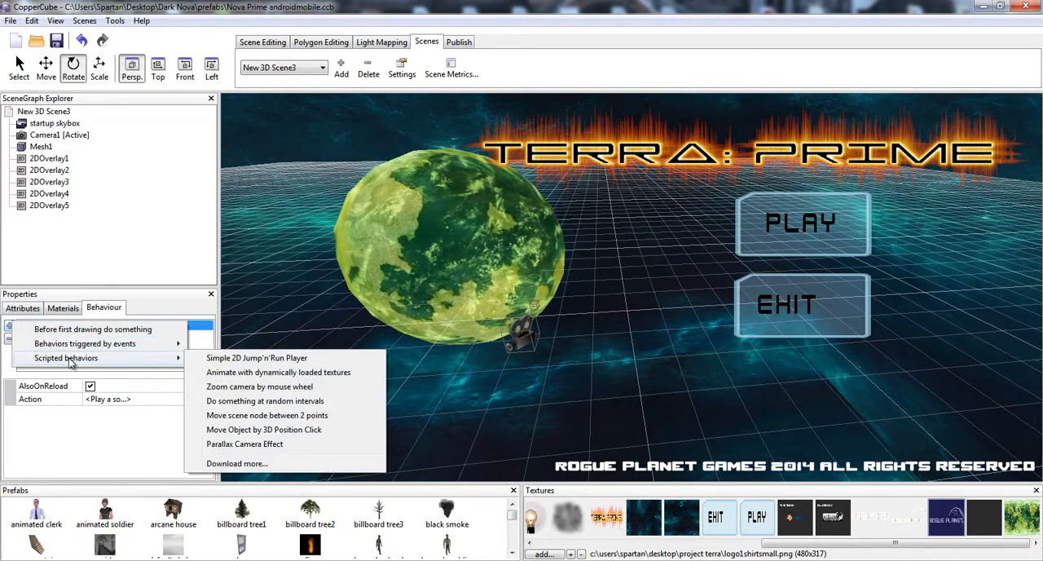
left_click(58, 426)
- Examine the scene's Play a sound action with its sound file options, and the planet mesh's Rotate behaviour
left_click(118, 399)
left_click(206, 399)
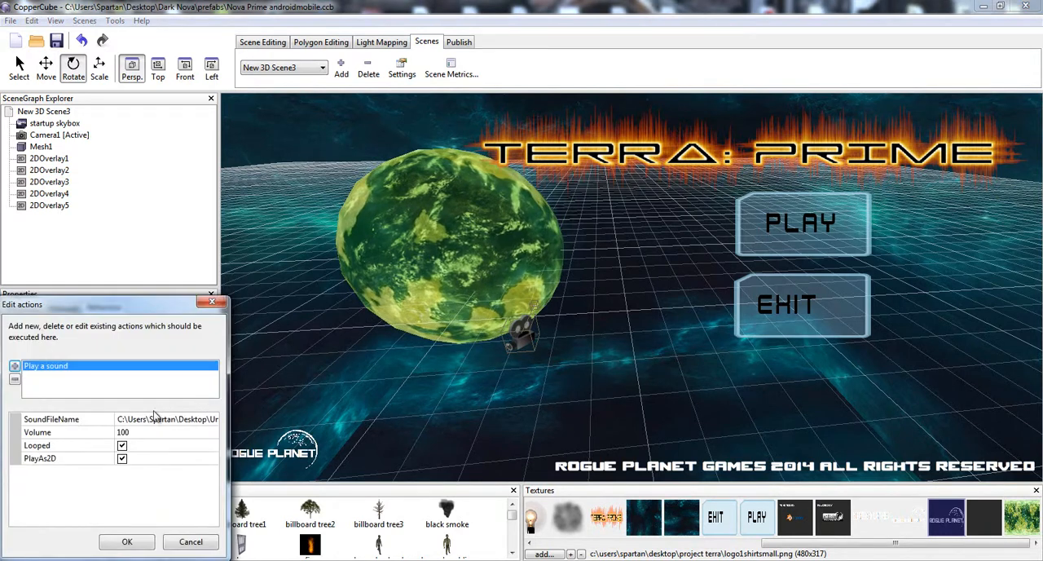
left_click(160, 421)
left_click(210, 419)
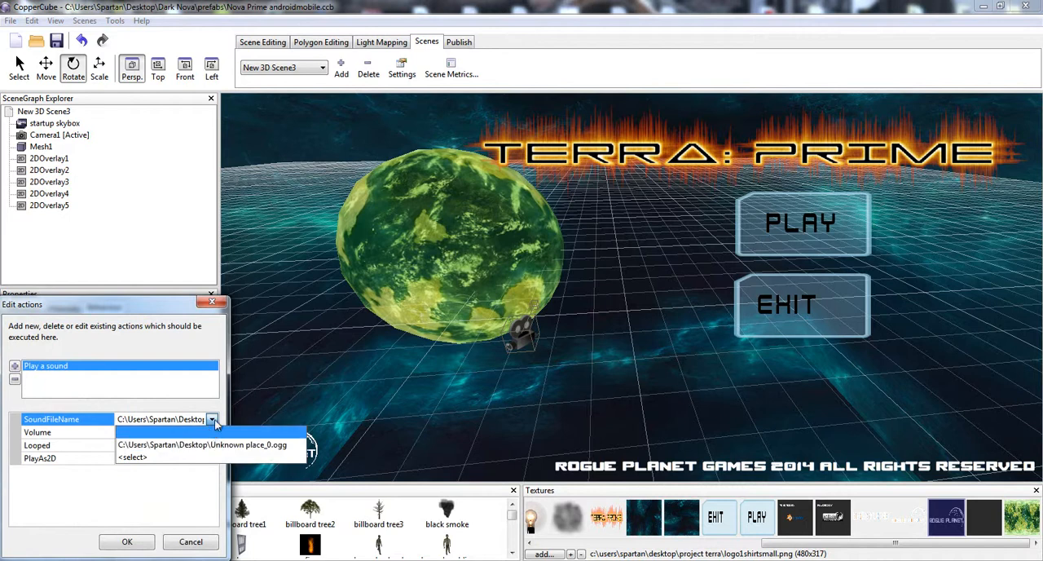
left_click(215, 421)
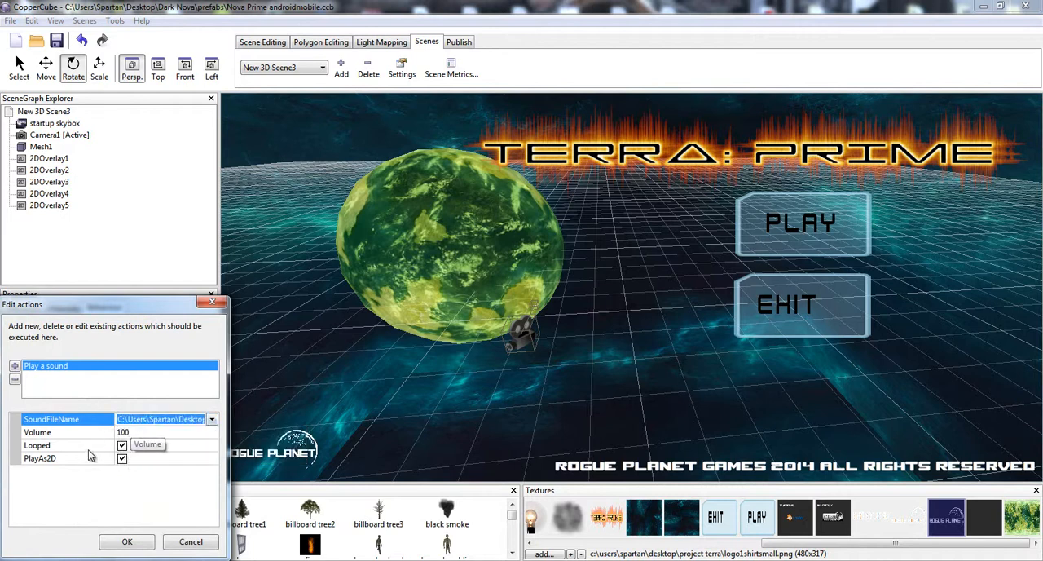
left_click(138, 541)
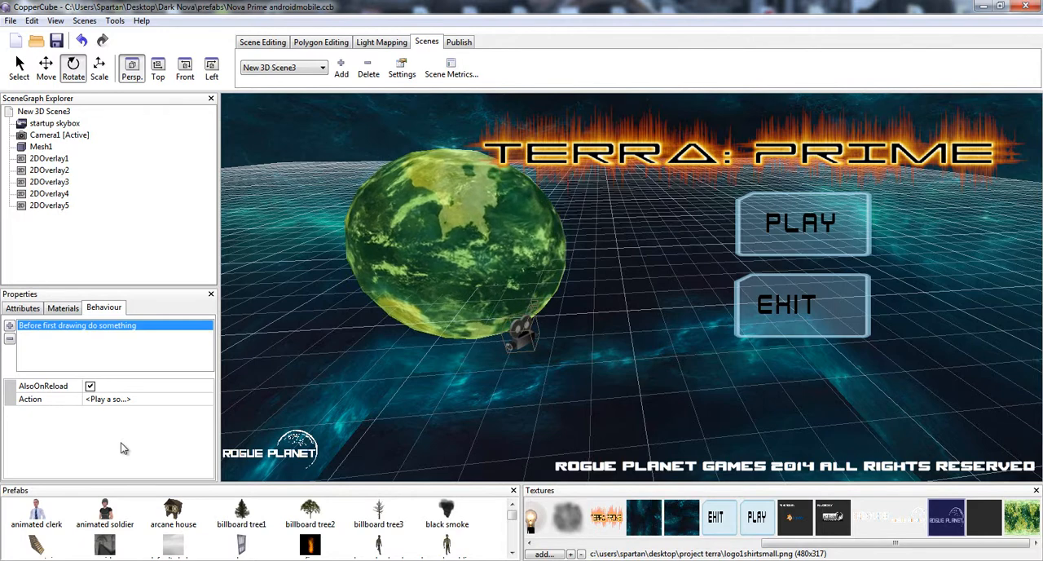
left_click(448, 256)
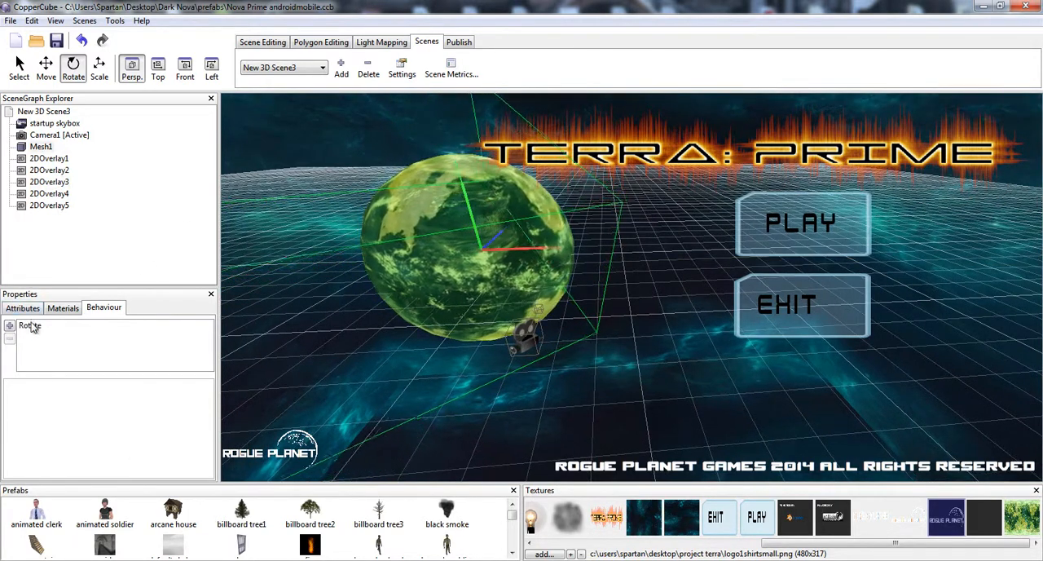
left_click(63, 326)
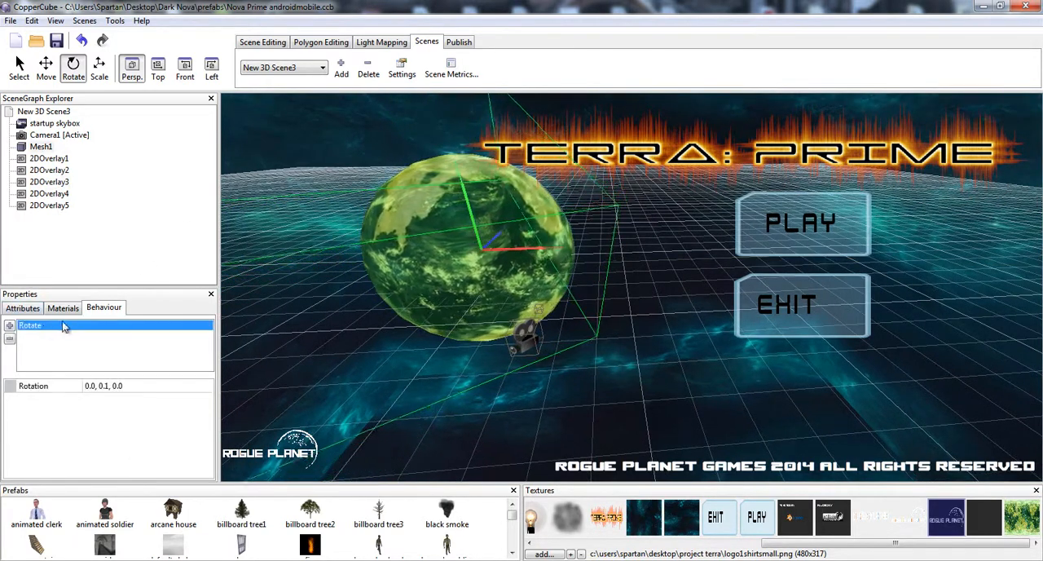
- Search the Dark Nova folder for "planet" from the static mesh import, and leave without importing a file
right_click(477, 423)
mouse_move(501, 425)
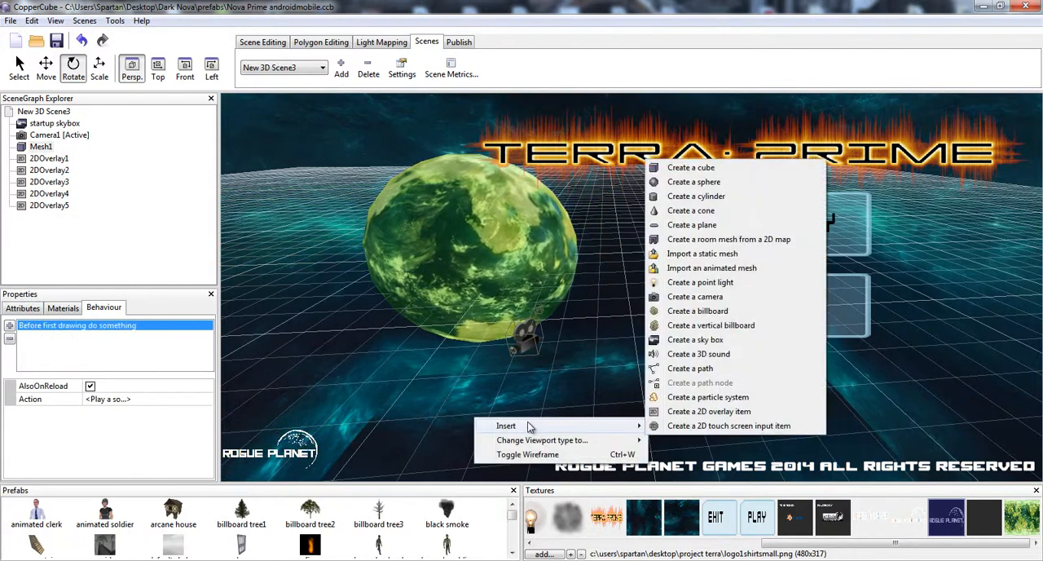
left_click(662, 259)
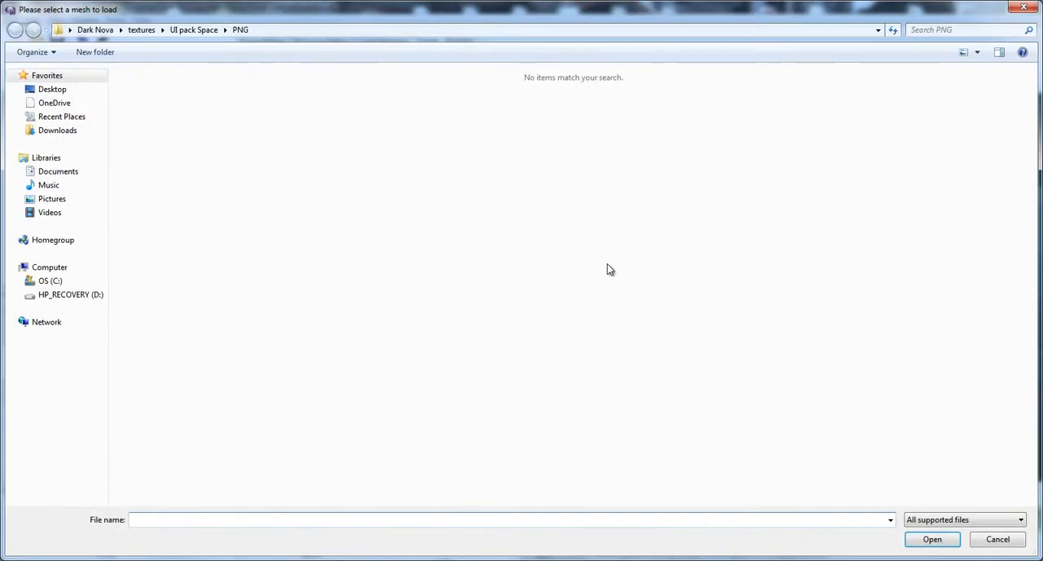
left_click(105, 31)
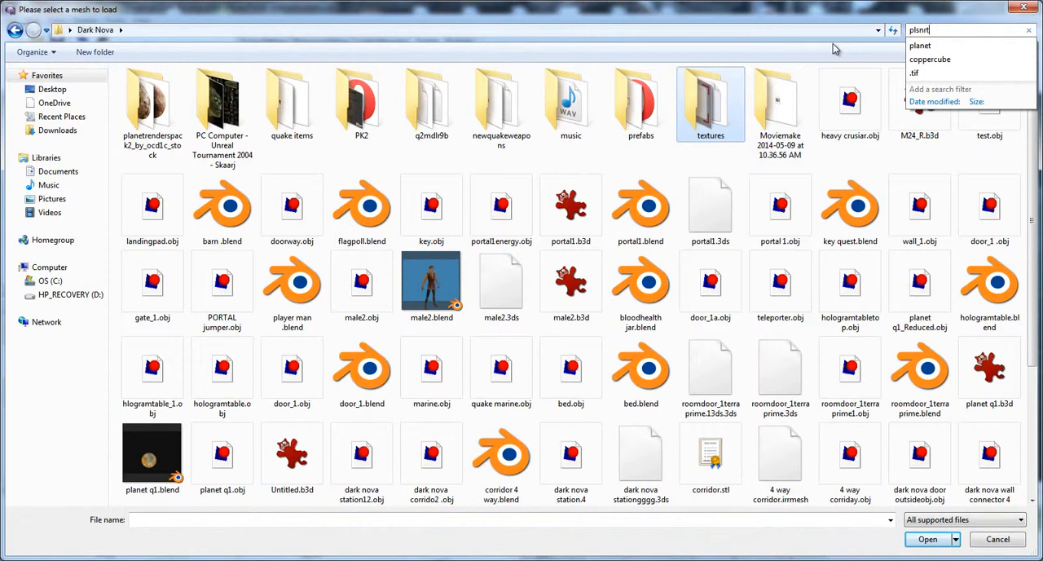
key("BackSpace")
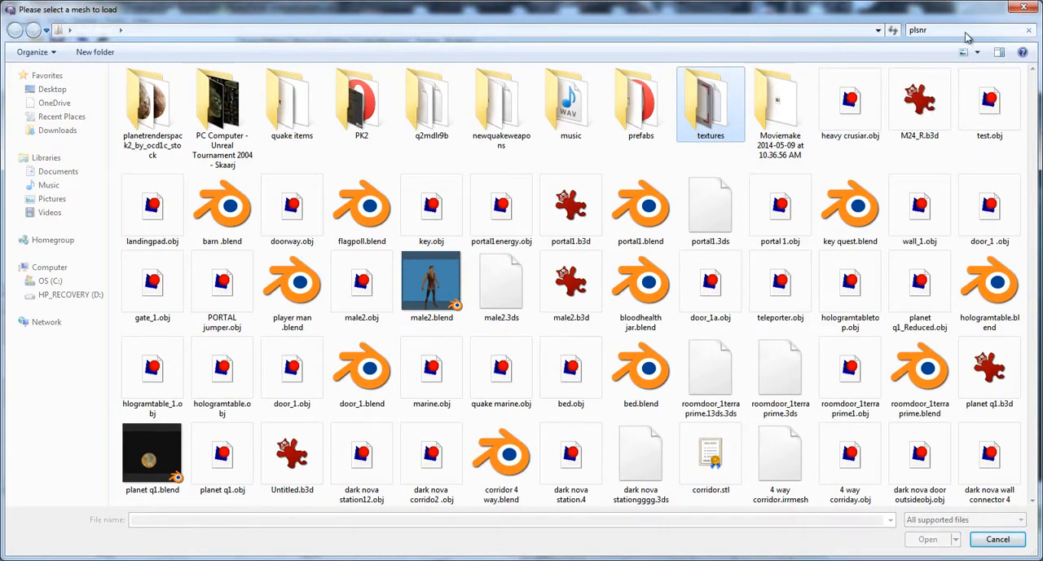
key("BackSpace")
key("BackSpace")
key("BackSpace")
key("BackSpace")
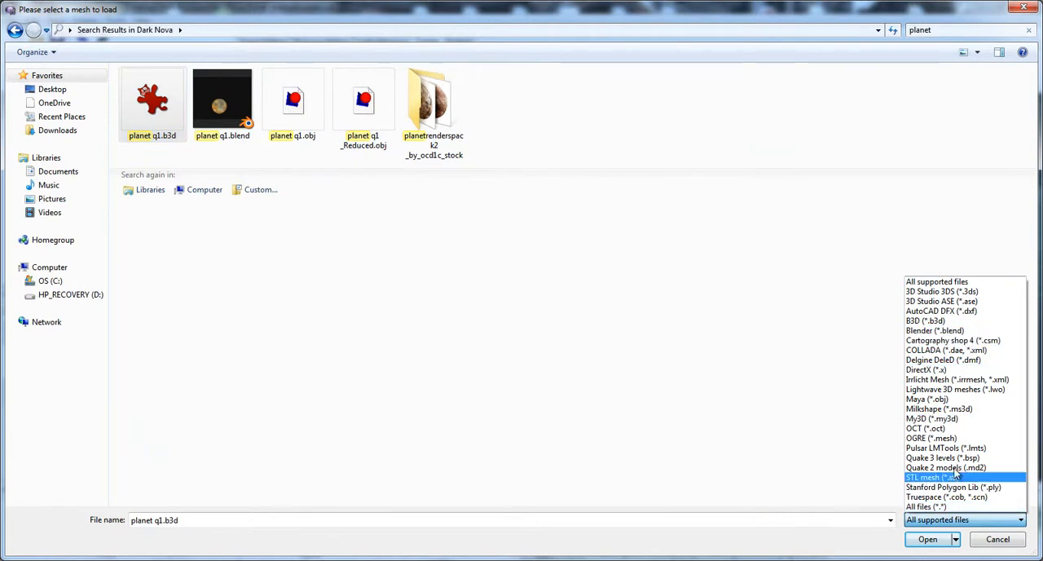
left_click(1032, 8)
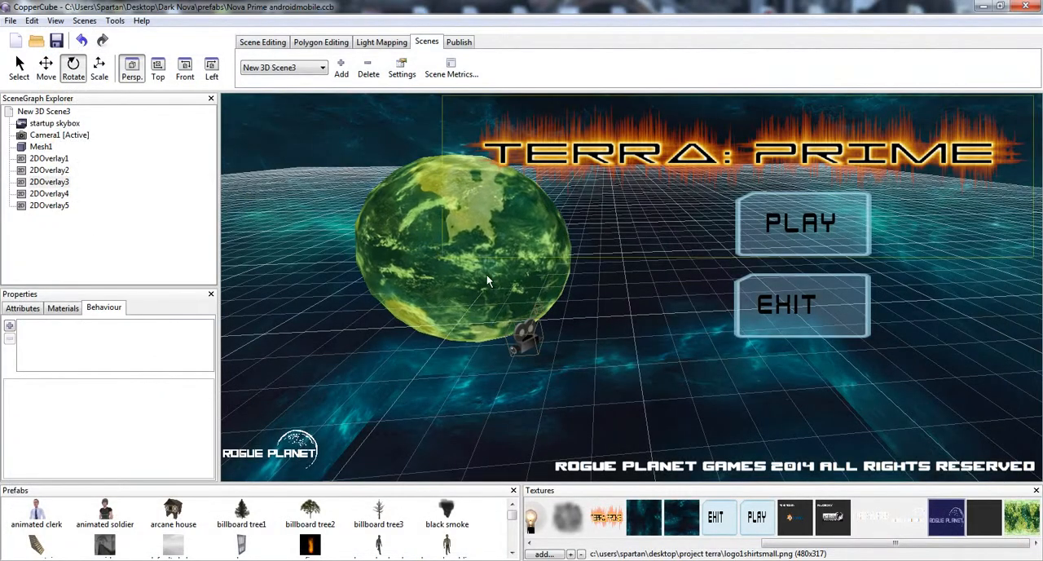
- Examine the planet mesh from several angles and inspect its material and texture
left_click_drag(484, 287, 552, 294)
scroll(546, 322, "up", 3)
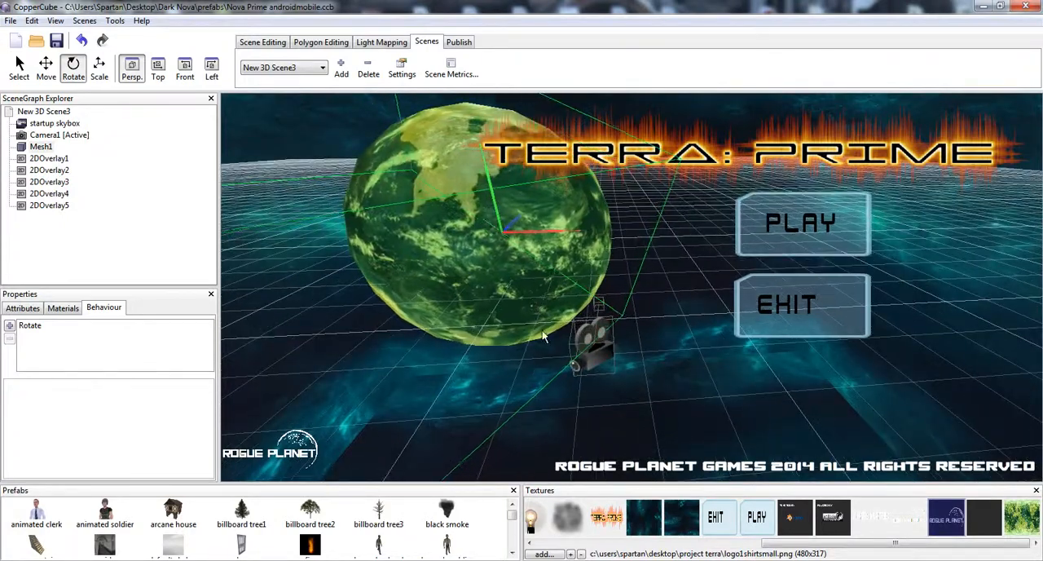
left_click_drag(629, 381, 815, 407)
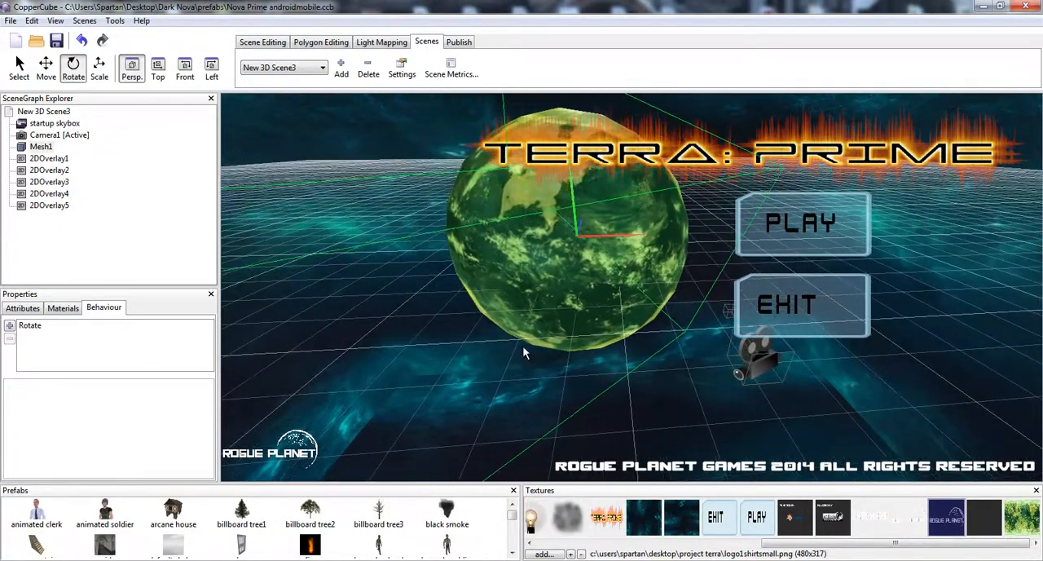
left_click(60, 307)
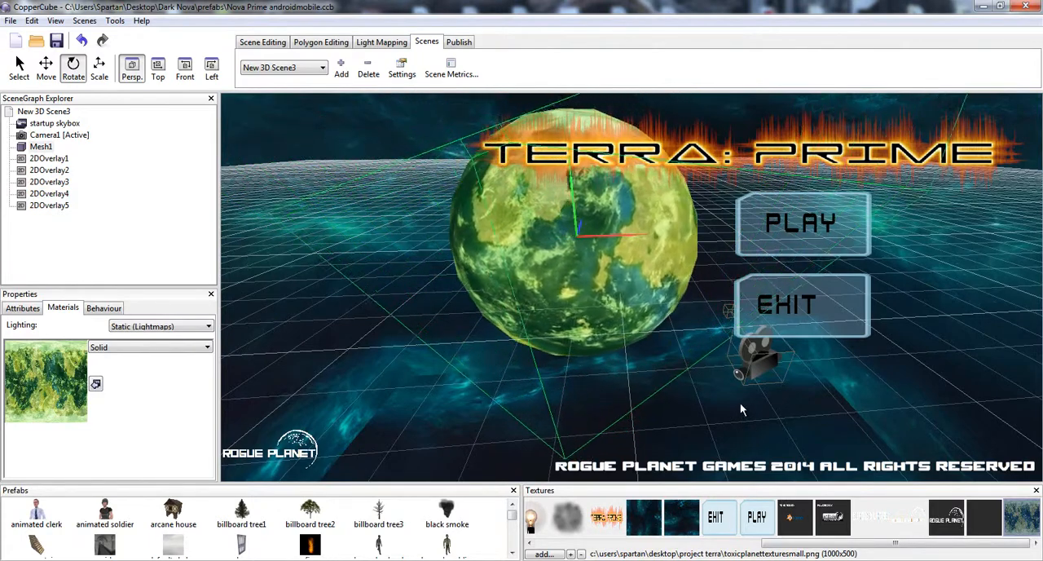
left_click_drag(740, 404, 652, 326)
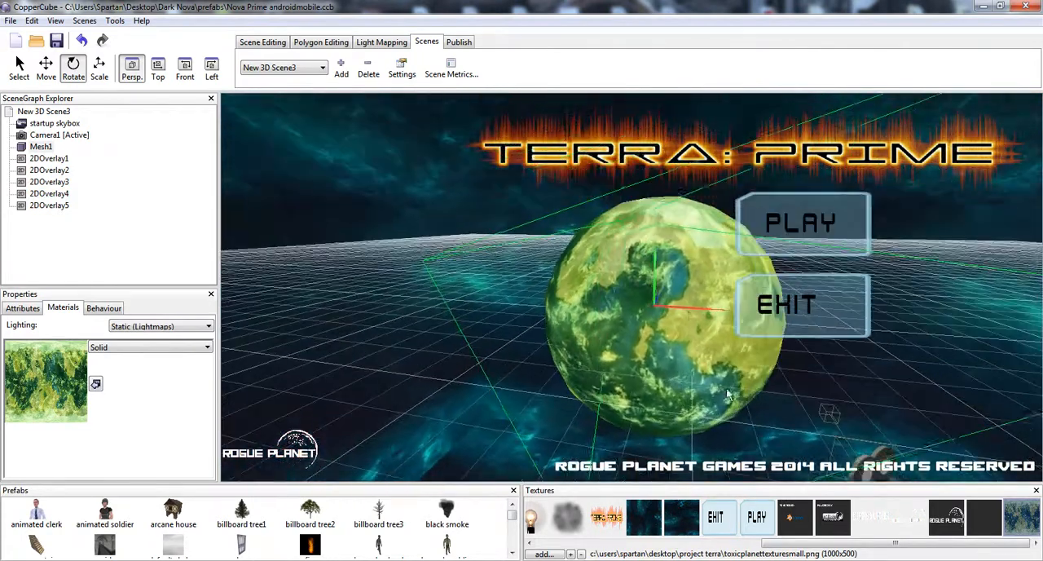
left_click(528, 163)
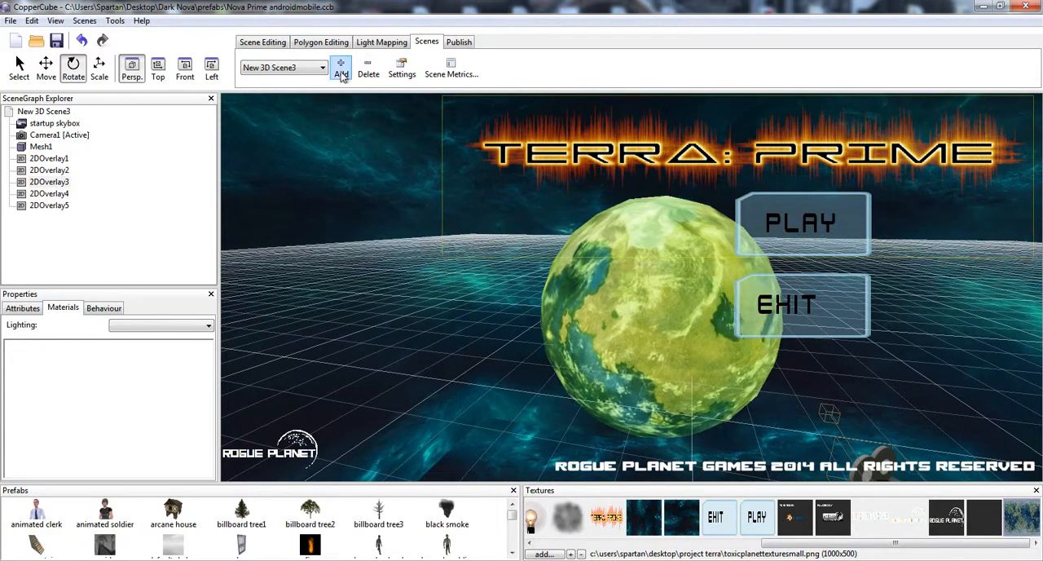
left_click(263, 42)
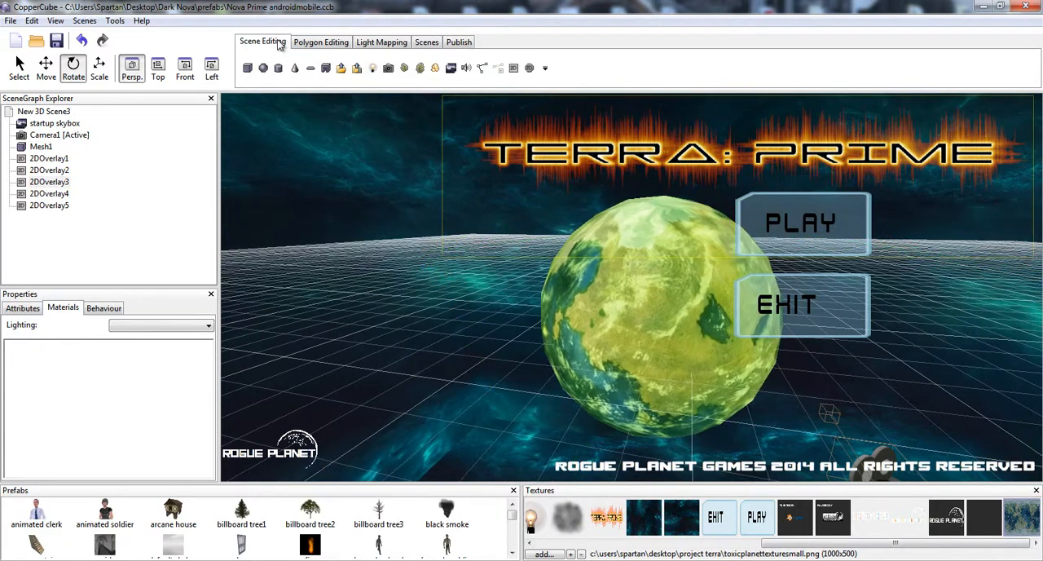
left_click(513, 69)
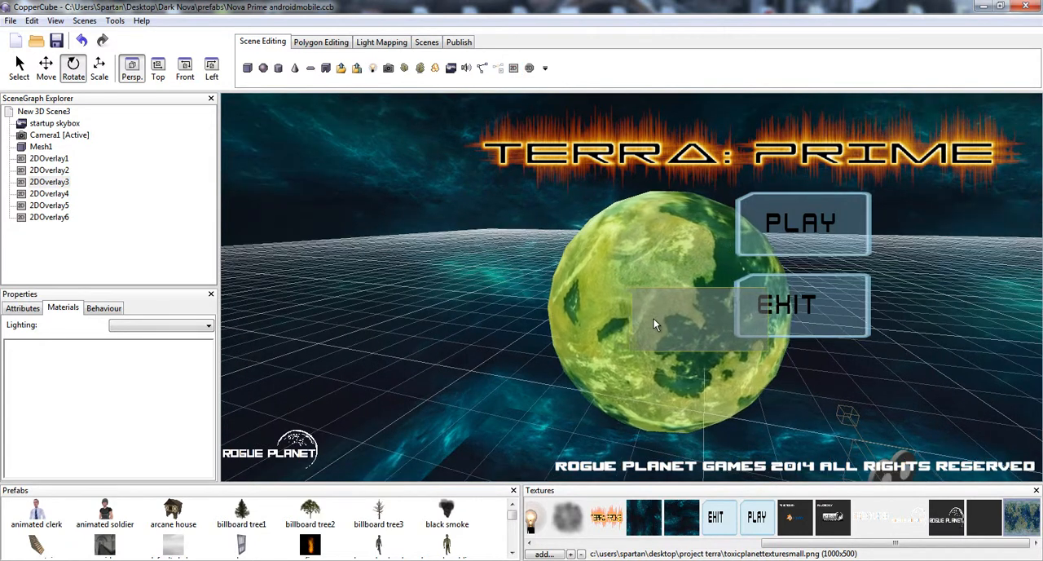
key("ctrl+z")
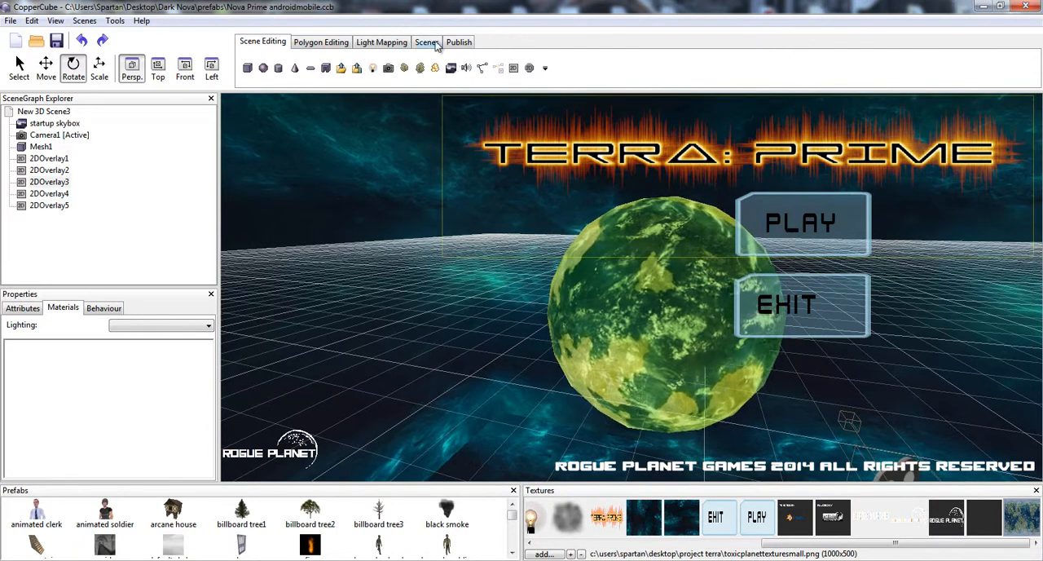
- Add a 2D overlay to the scene, make it narrower and taller, and place it just above the Rogue Planet logo
left_click(514, 68)
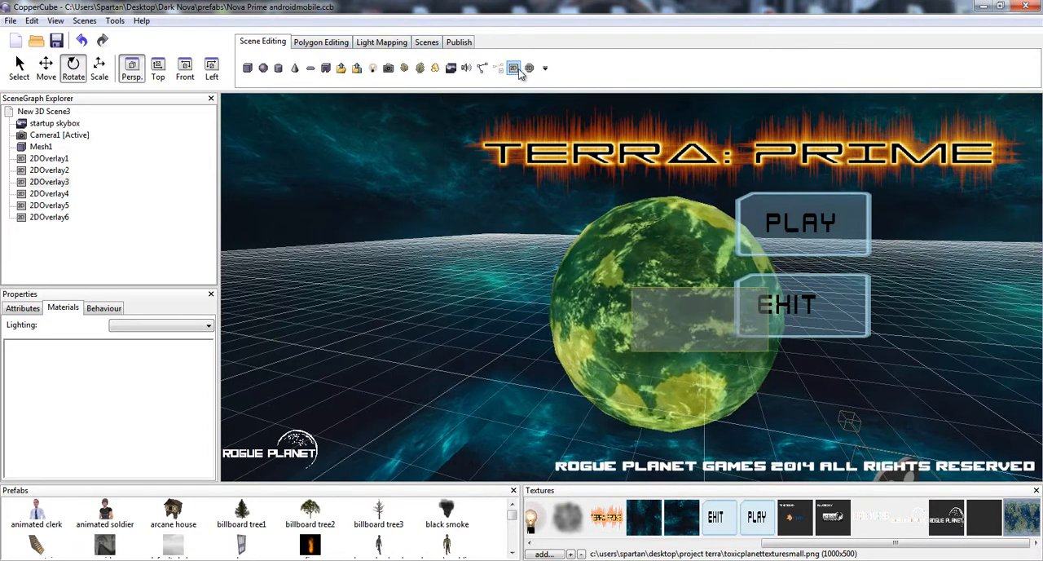
left_click(99, 69)
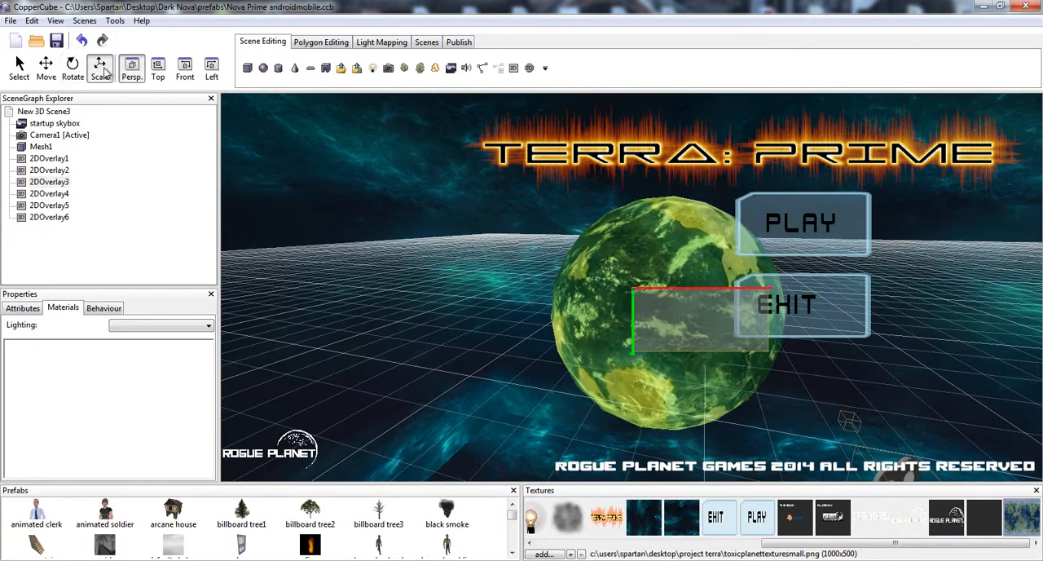
left_click_drag(718, 254, 662, 382)
left_click(46, 69)
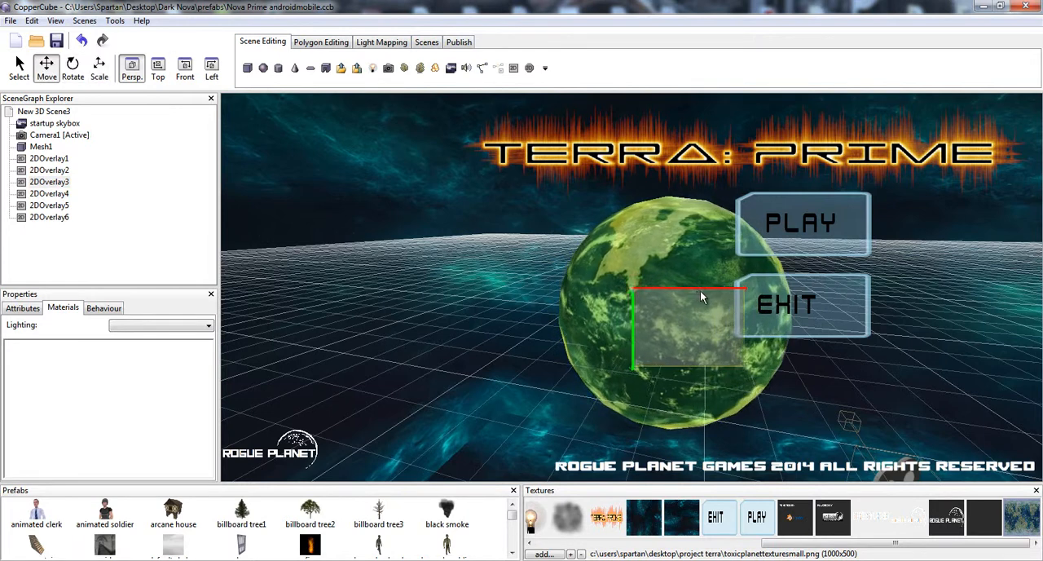
left_click_drag(696, 288, 316, 339)
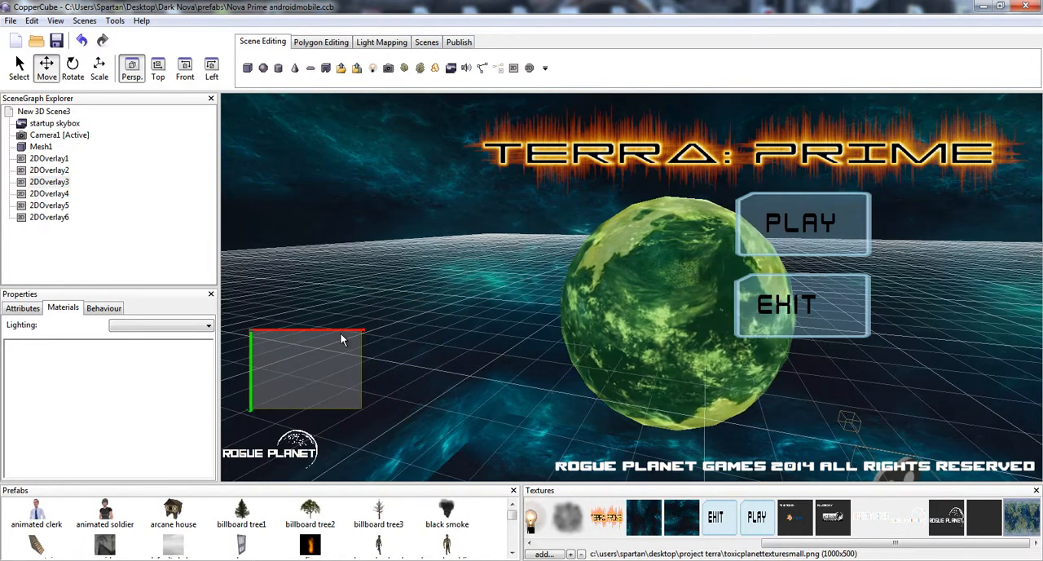
- Replace the new overlay's drawn background with the light bulb texture as its image, and delete the overlay
left_click(23, 308)
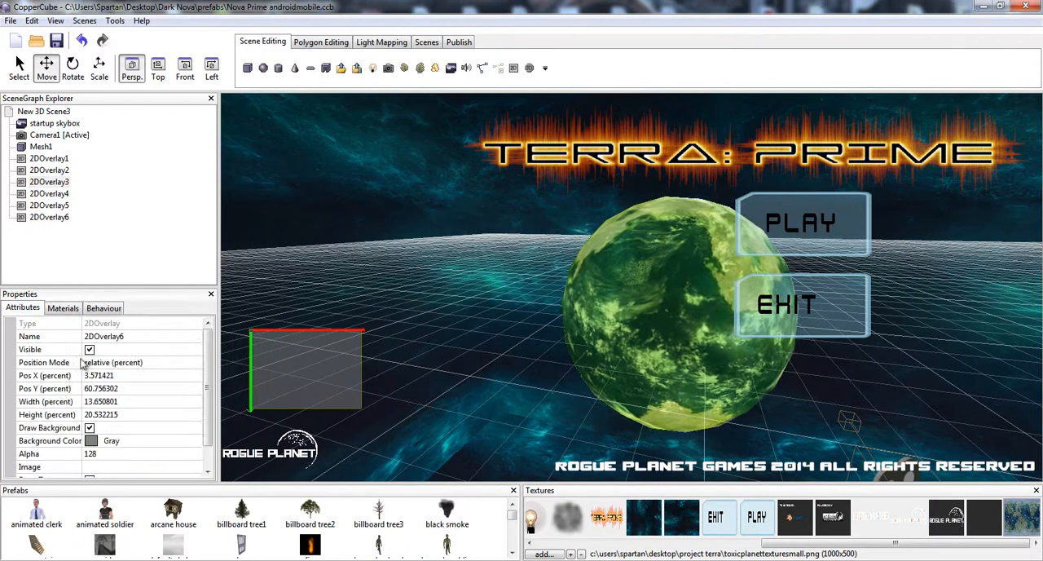
left_click(90, 429)
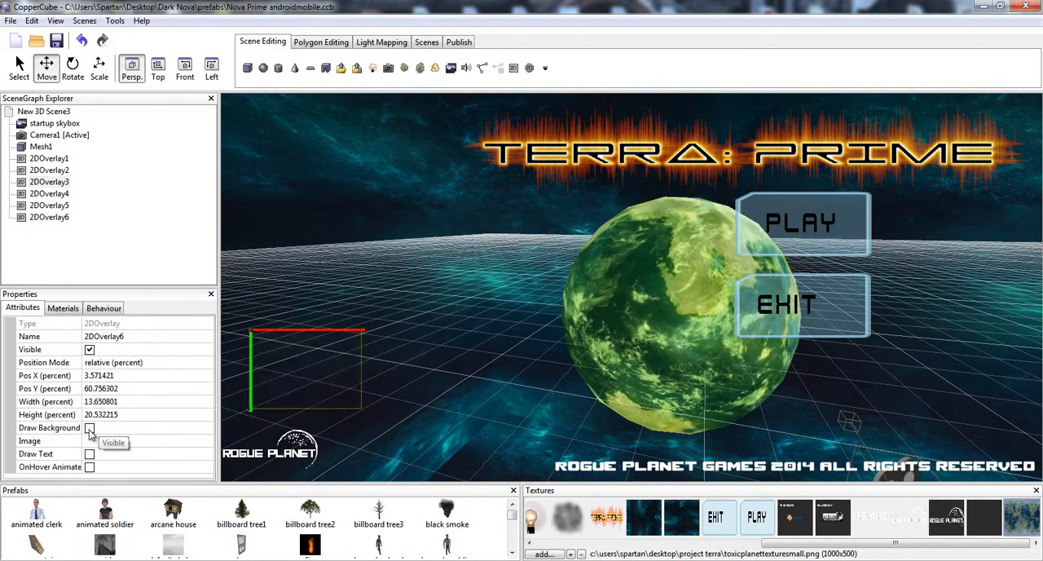
left_click(131, 441)
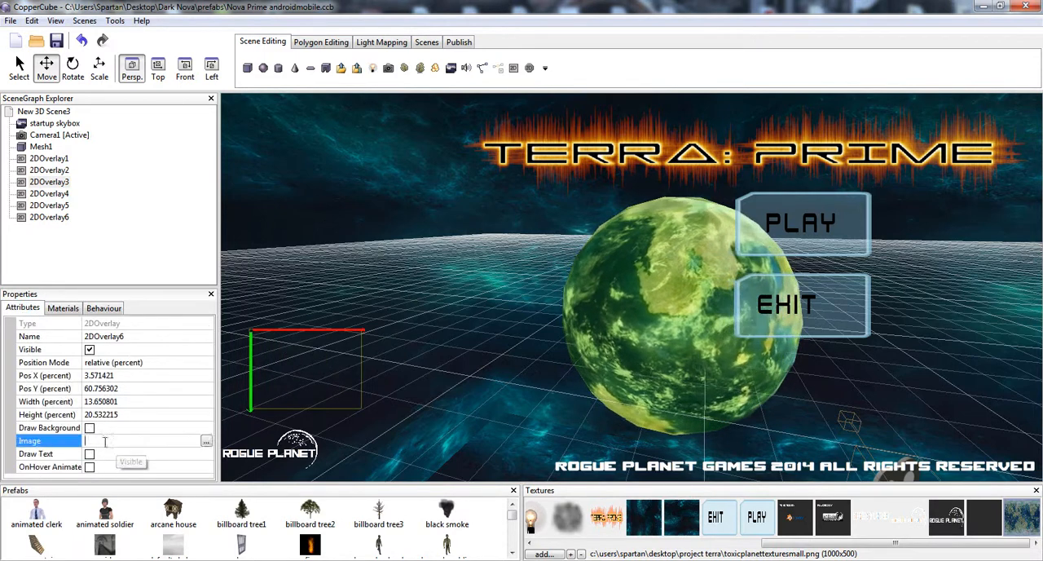
left_click(206, 441)
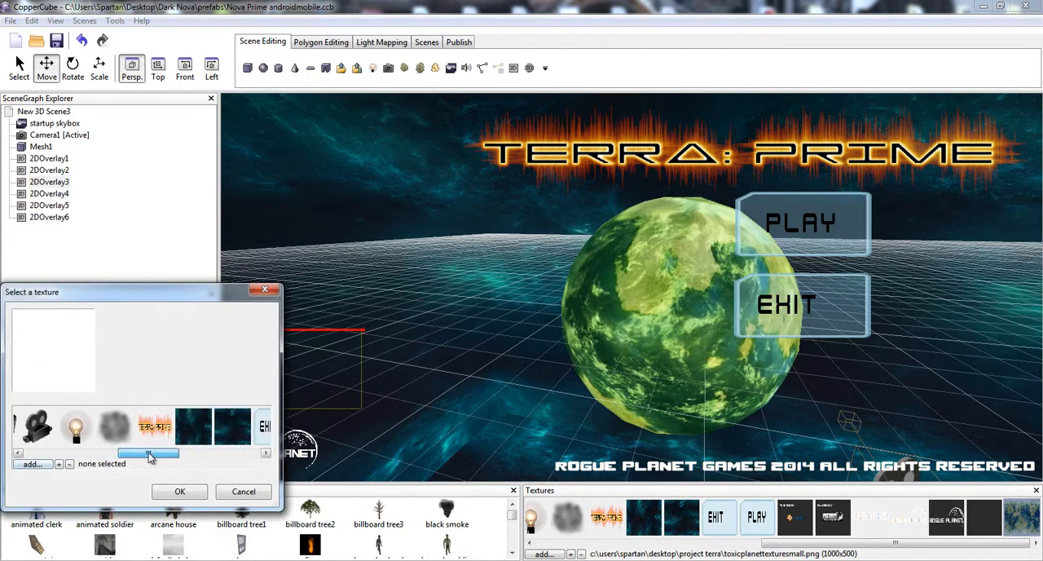
left_click(173, 493)
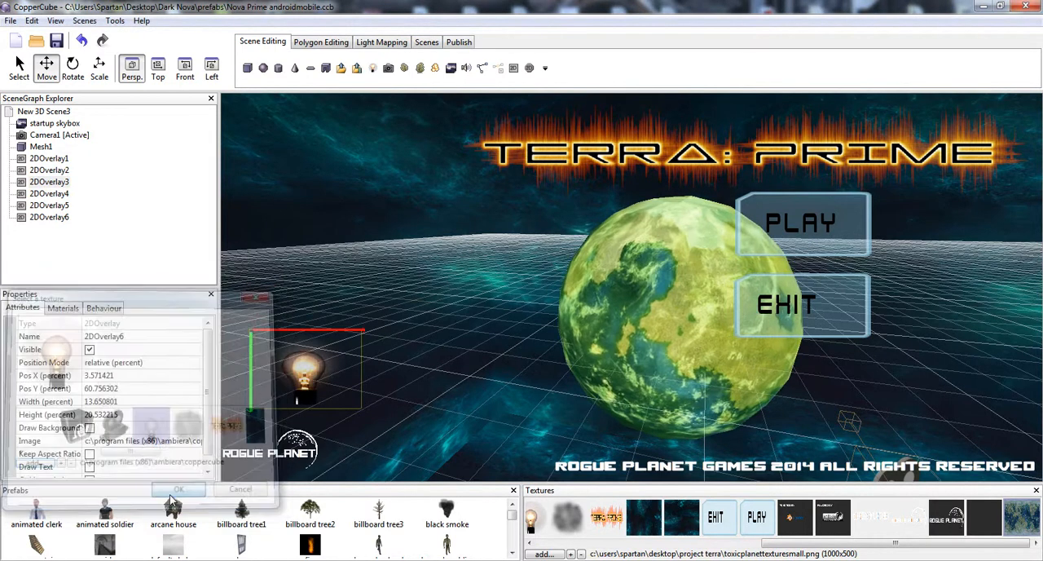
key("Delete")
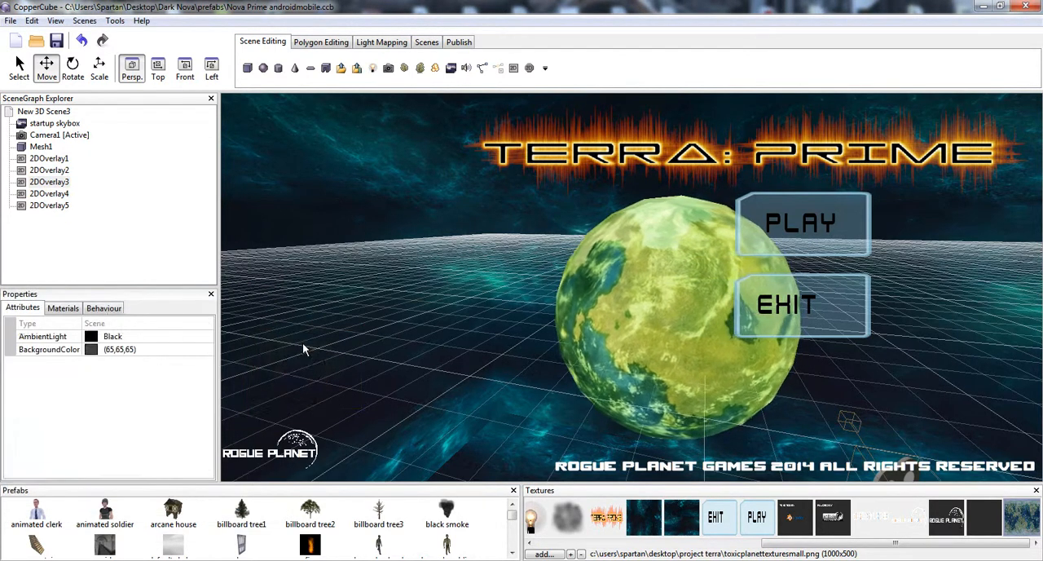
- Inspect the attributes of the copyright, title and Exit overlays, comparing their Keep Aspect Ratio settings
left_click(293, 444)
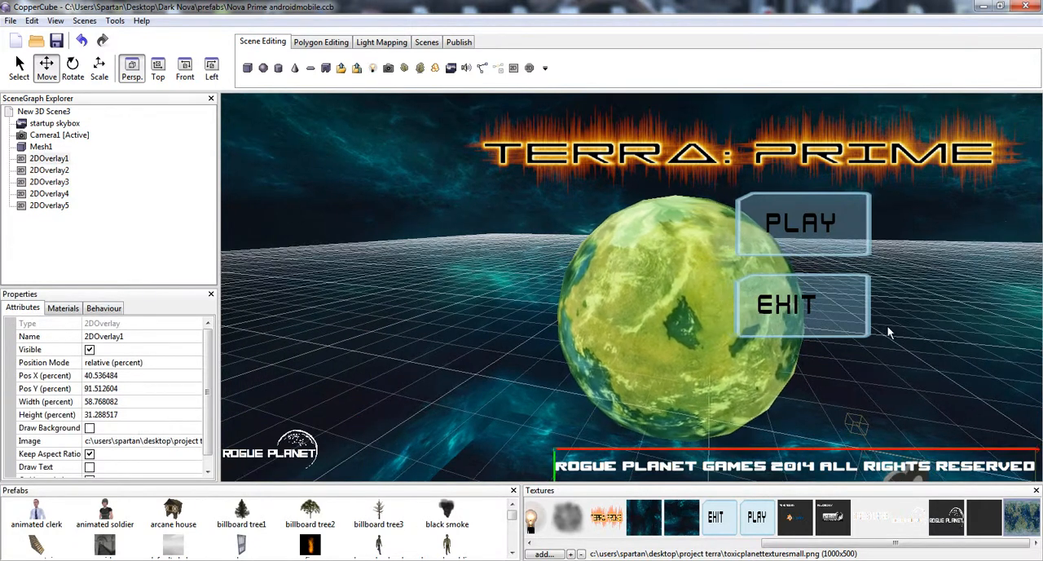
left_click(786, 308)
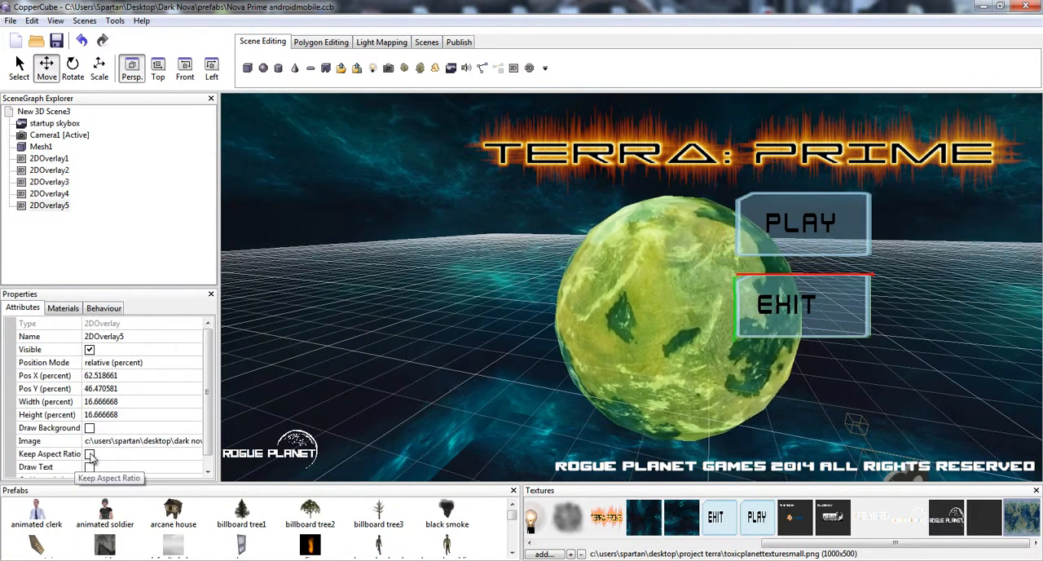
left_click(584, 471)
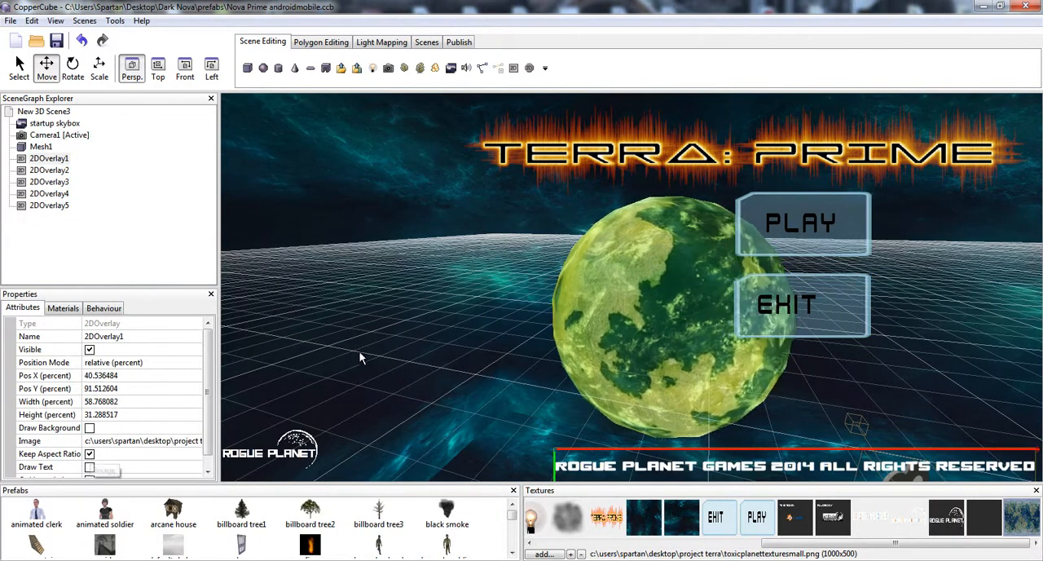
left_click(434, 358)
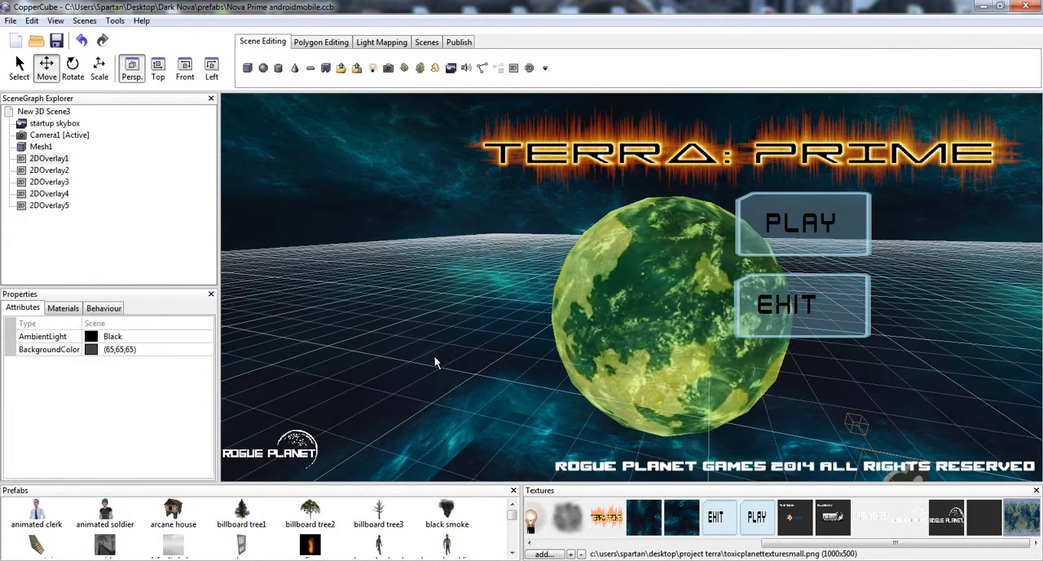
left_click_drag(486, 323, 590, 318)
left_click(775, 244)
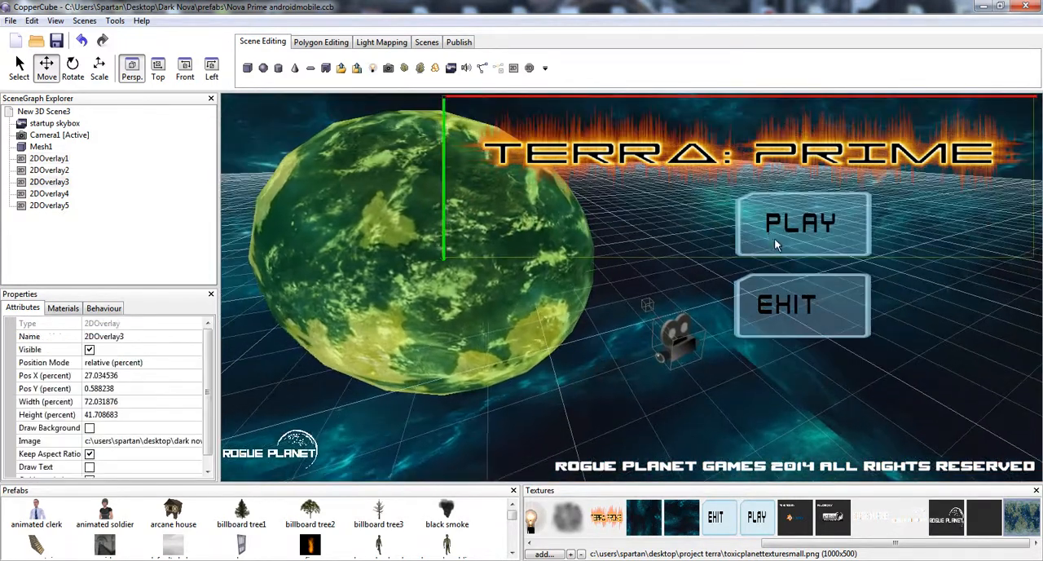
left_click(771, 310)
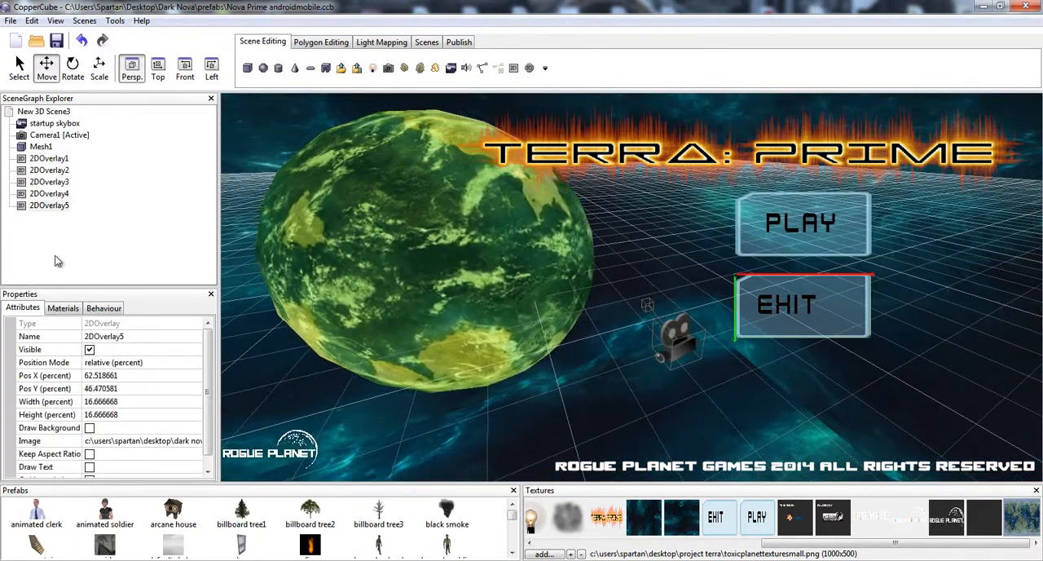
- Examine the Play overlay's click behaviour with its Switch to another scene and Stop all sounds actions
left_click(49, 194)
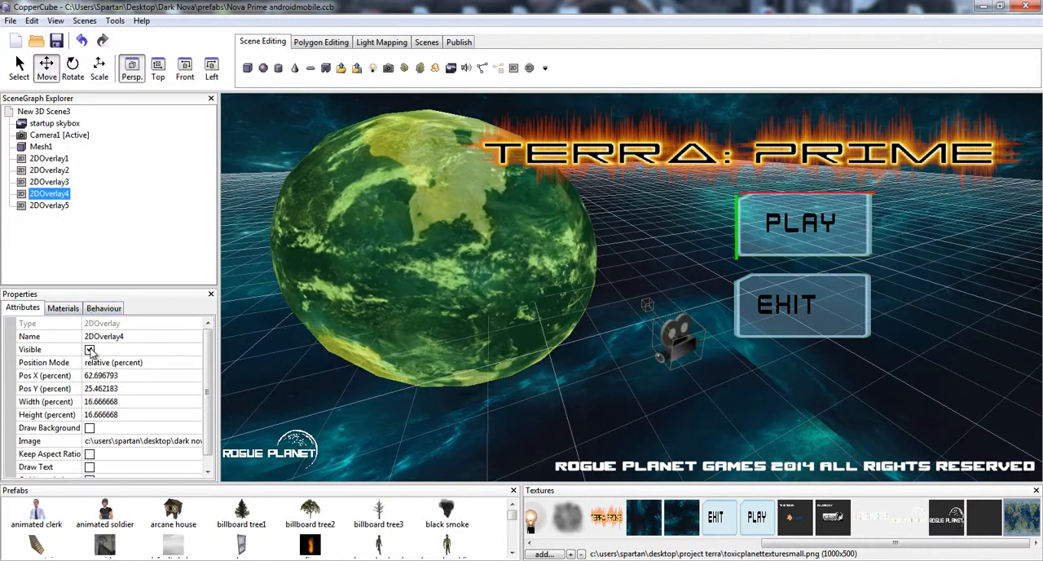
left_click(63, 308)
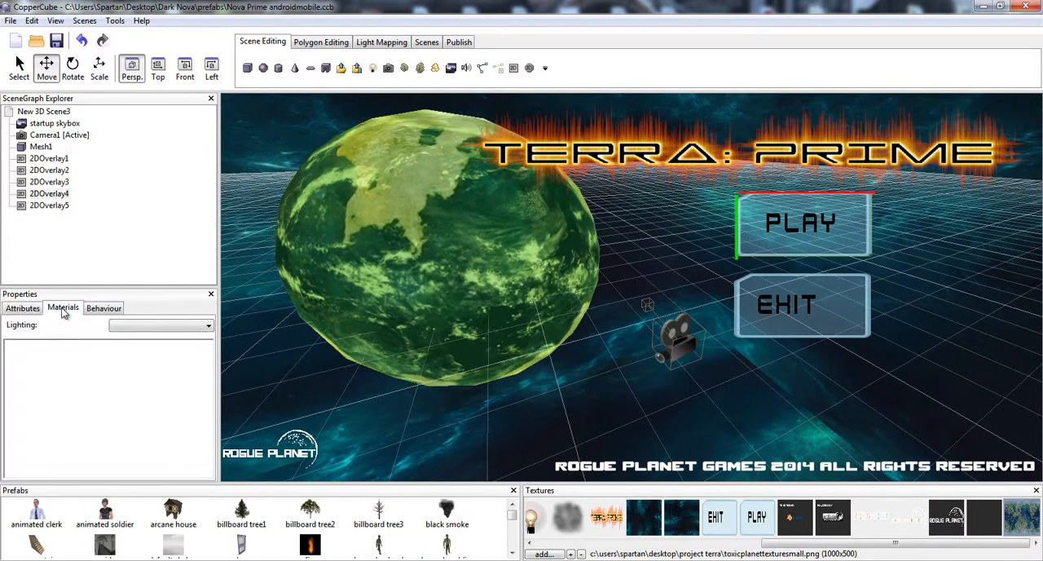
left_click(104, 308)
left_click(65, 325)
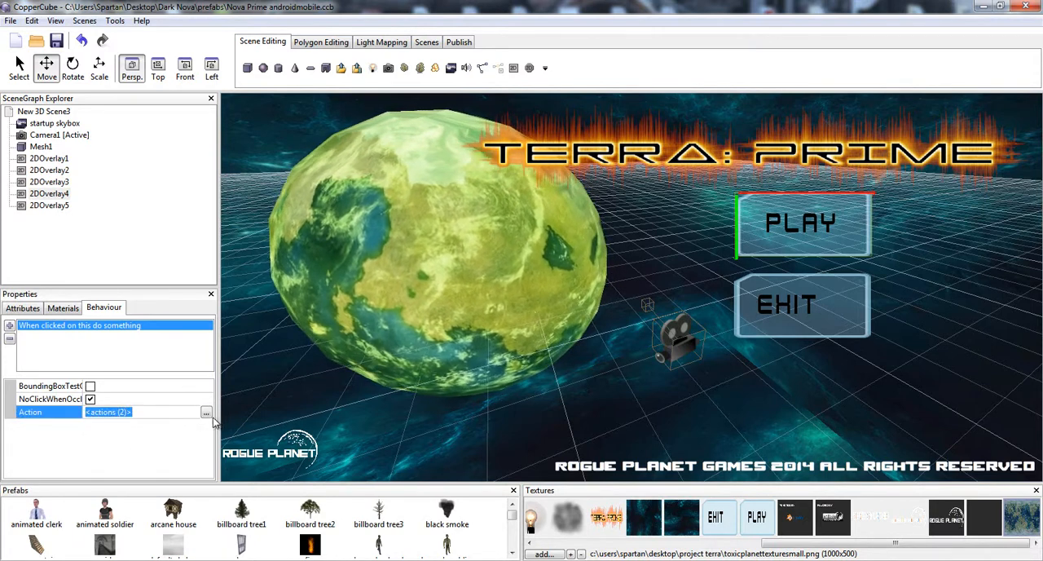
left_click(206, 413)
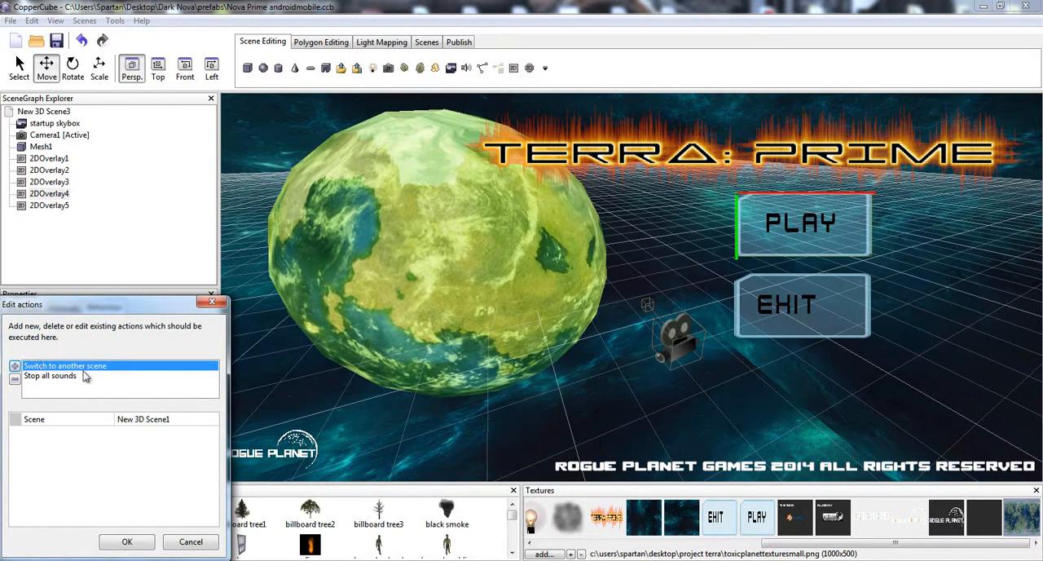
left_click(171, 421)
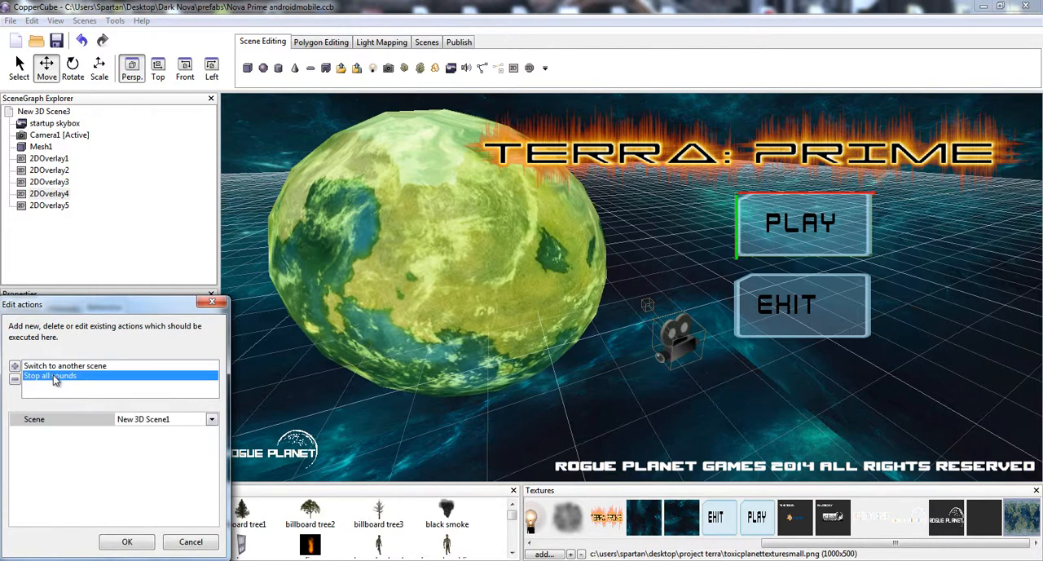
left_click(212, 302)
- Examine the Exit overlay's click behaviour and its Quit Application action
left_click(787, 323)
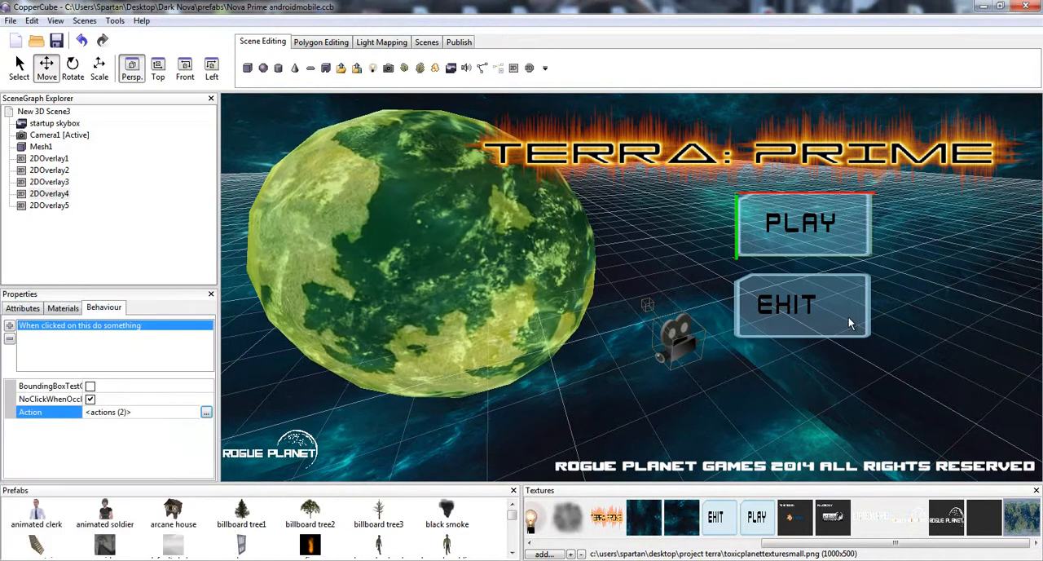
left_click(121, 409)
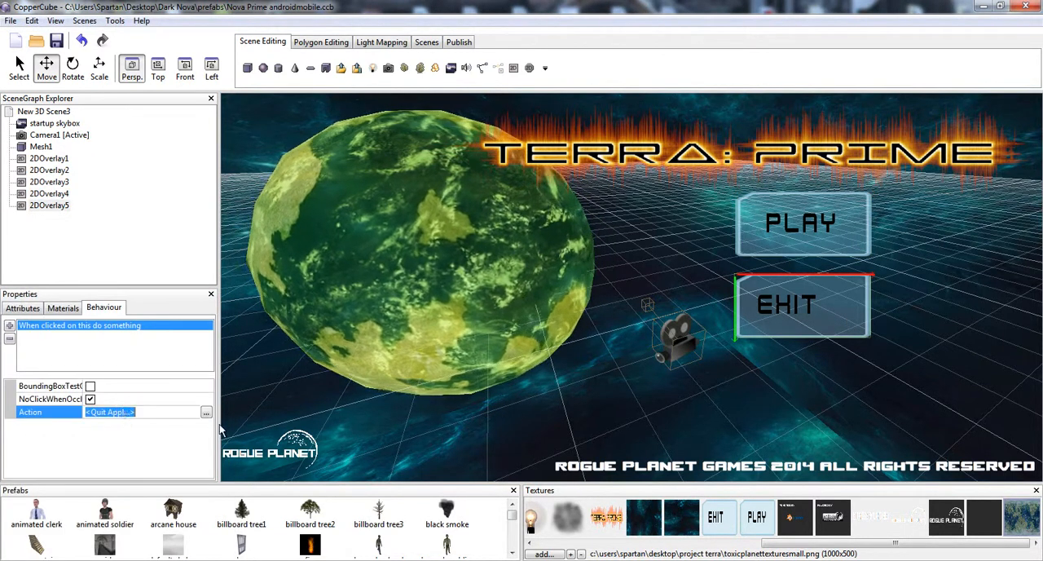
left_click(208, 413)
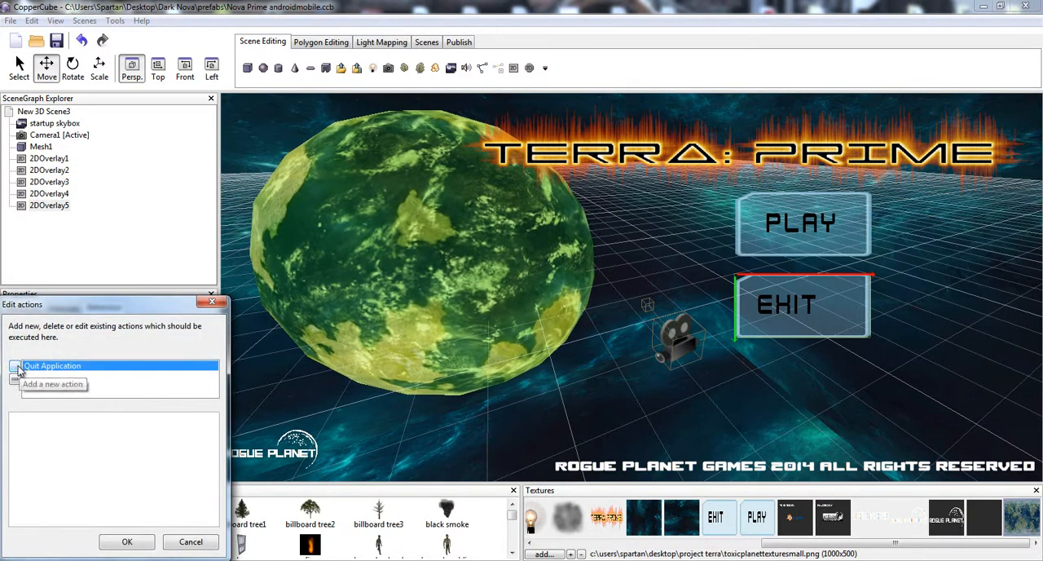
left_click(17, 367)
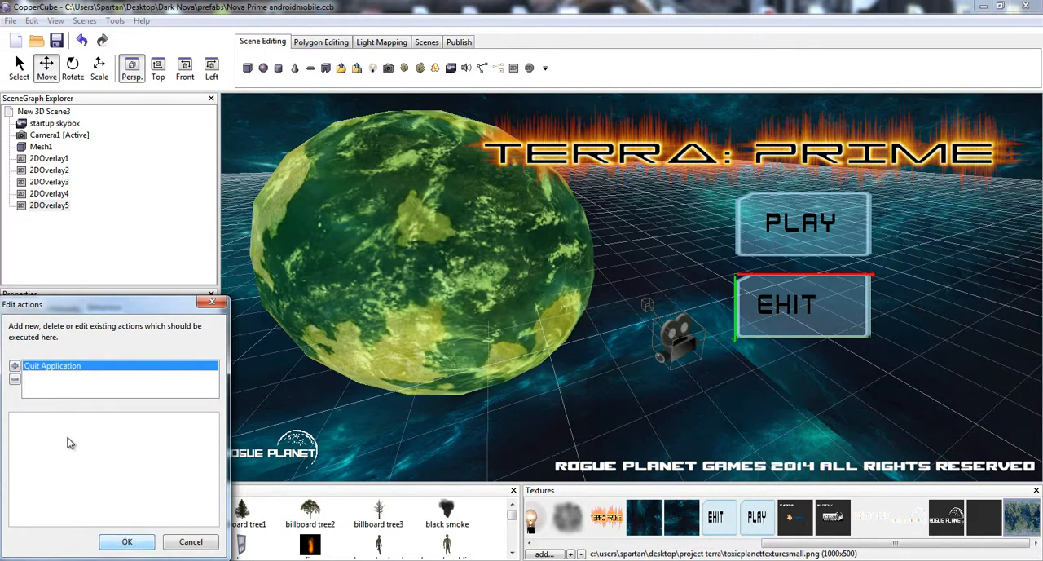
- Try an Execute Java Script action on the Exit overlay, view its empty script editor, and keep only Quit Application
left_click(15, 365)
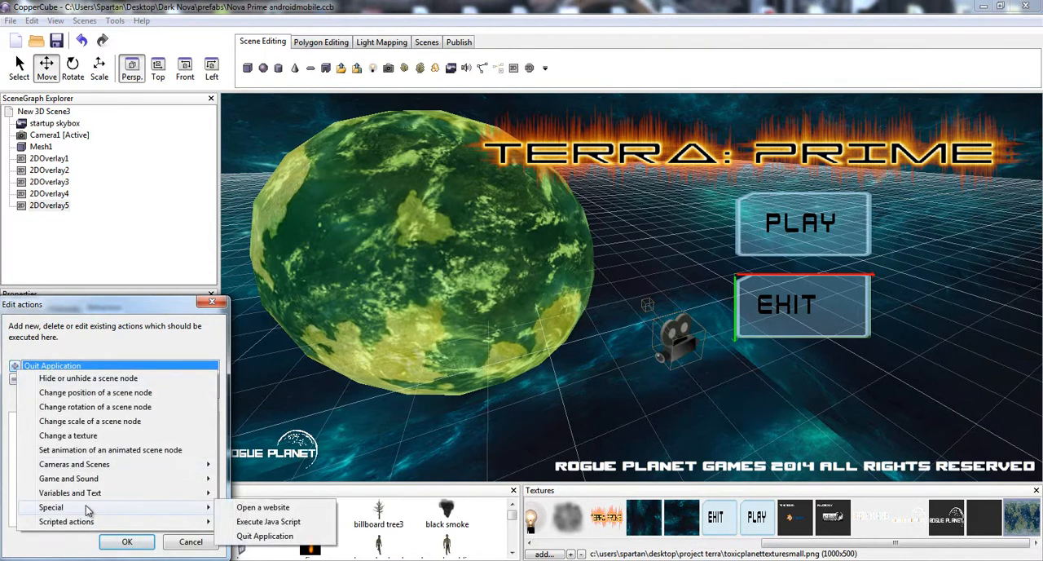
left_click(281, 522)
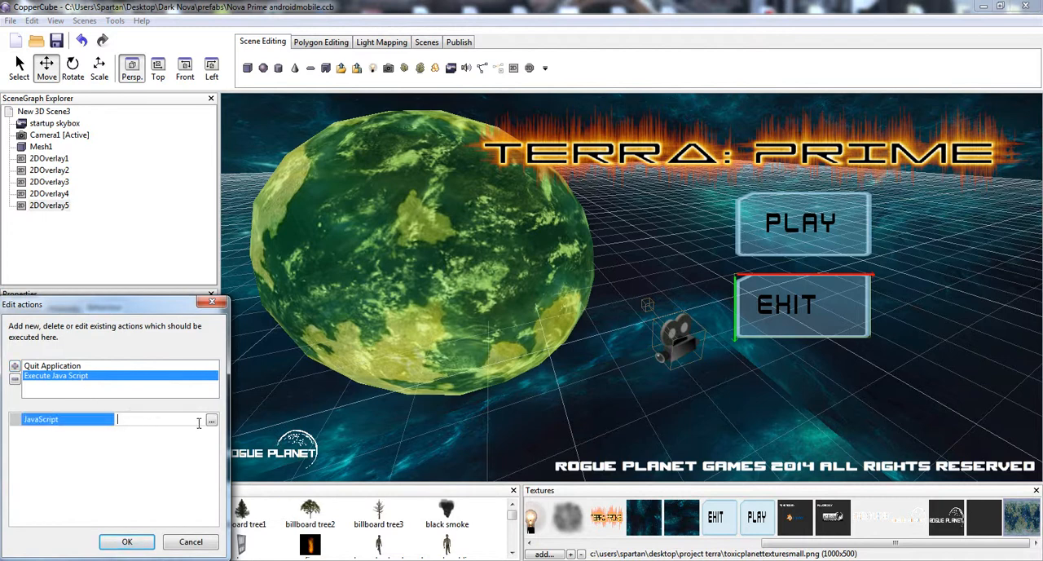
left_click(211, 421)
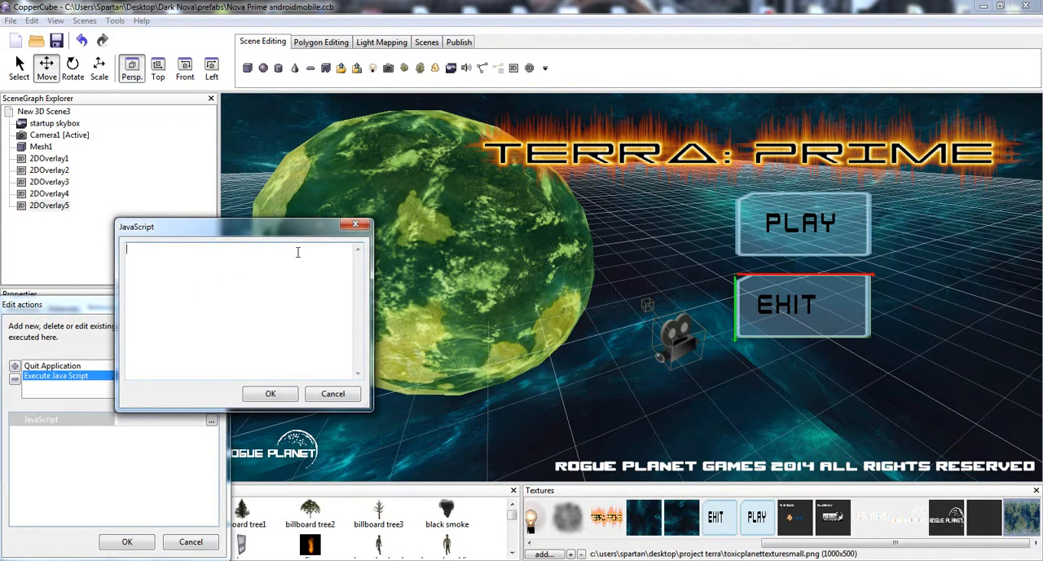
left_click(354, 225)
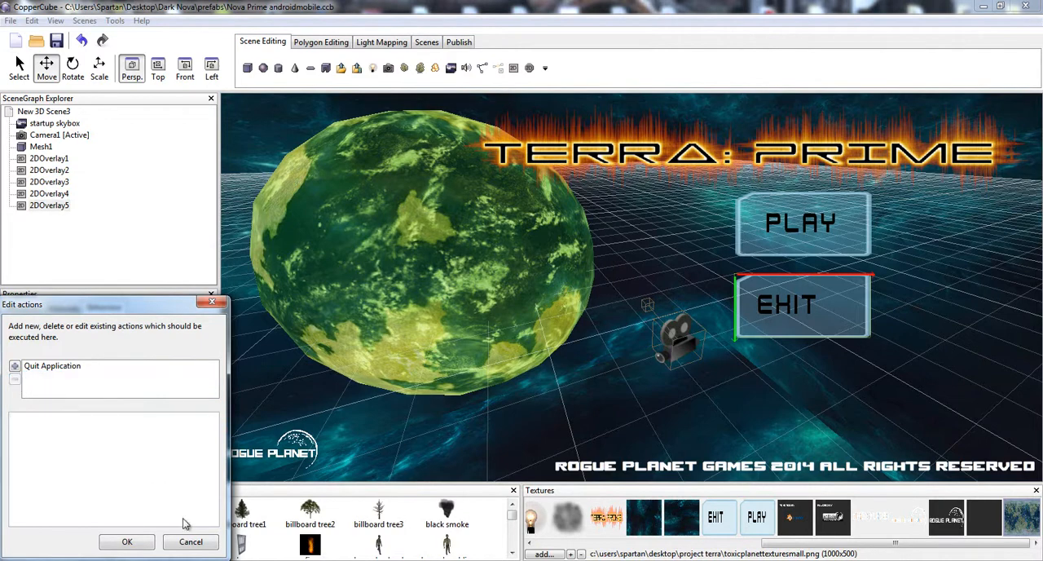
left_click(127, 542)
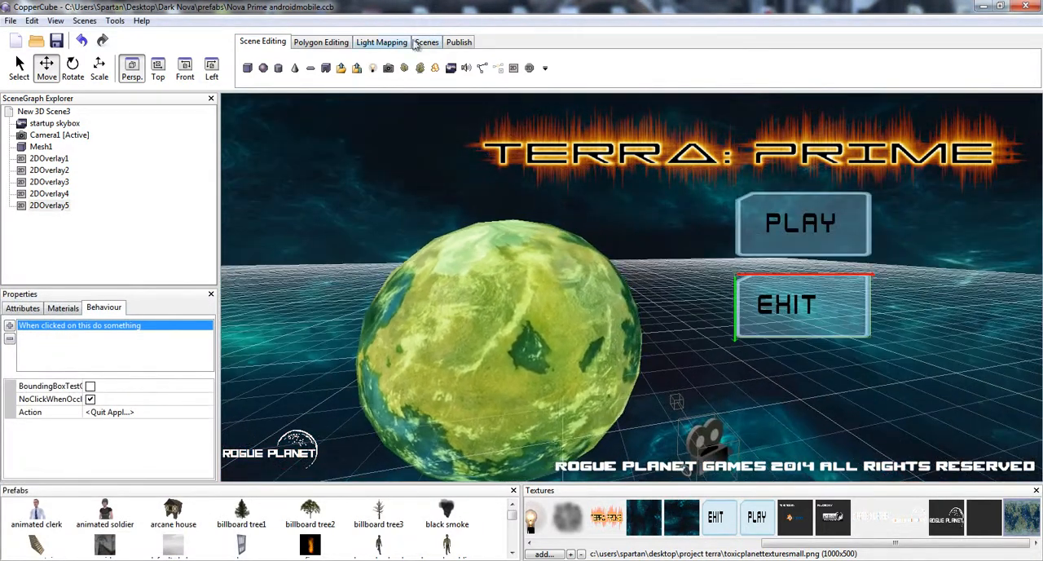
left_click(427, 42)
left_click_drag(505, 229, 689, 205)
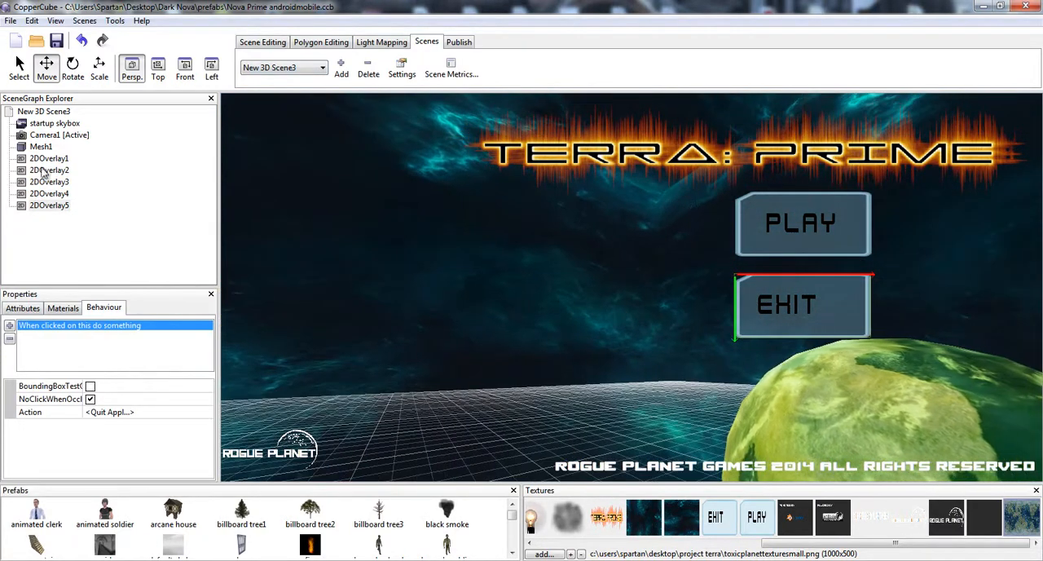
- Inspect the materials of the startup skybox in the main menu scene and view the planet and camera setup
left_click(49, 124)
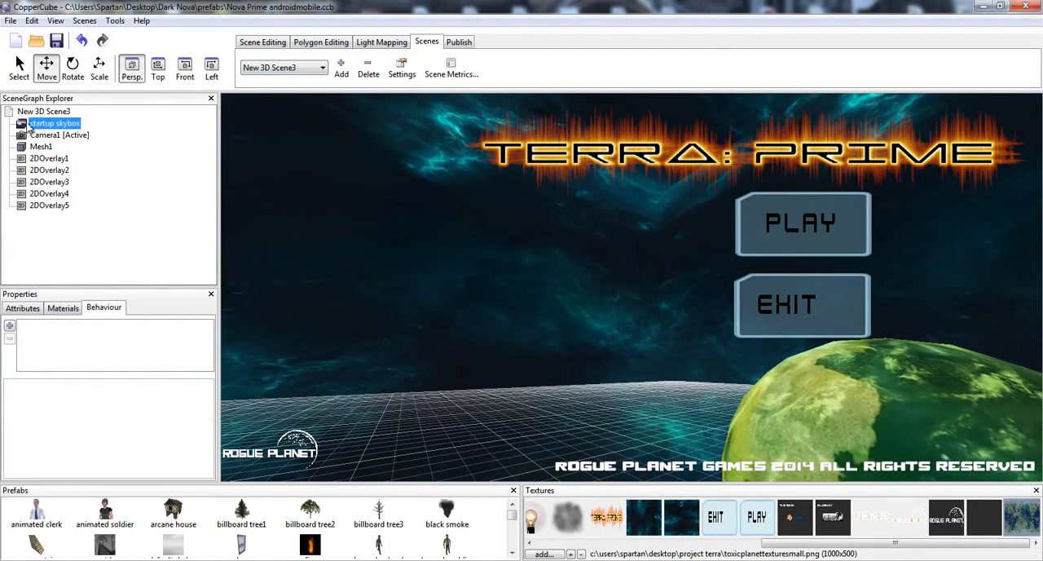
left_click(62, 307)
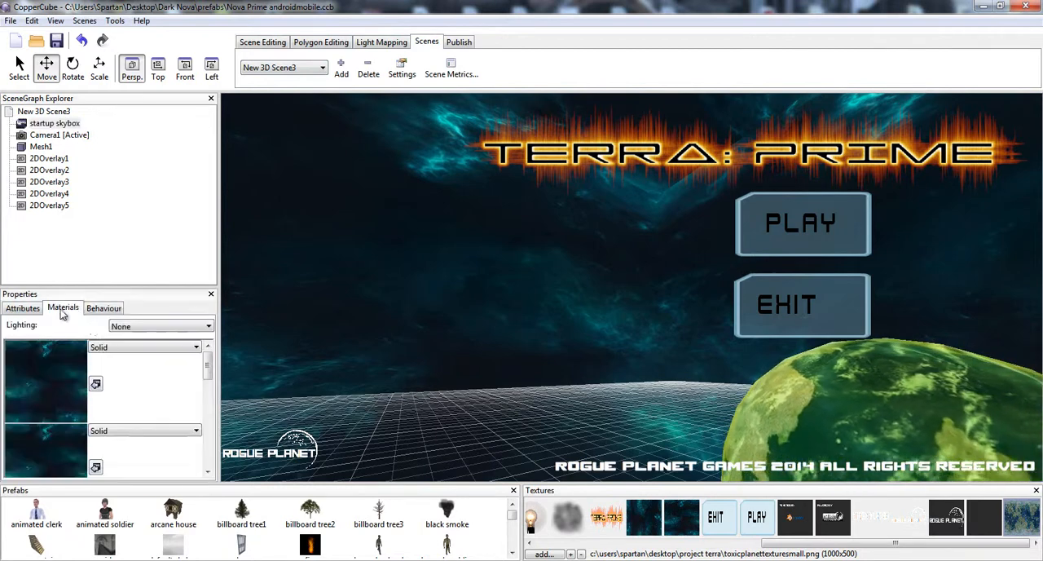
left_click_drag(206, 368, 233, 311)
left_click_drag(420, 249, 449, 278)
- Switch to New 3D Scene1 and publish the game as WebGL (.html) for a test run in the browser
left_click(323, 67)
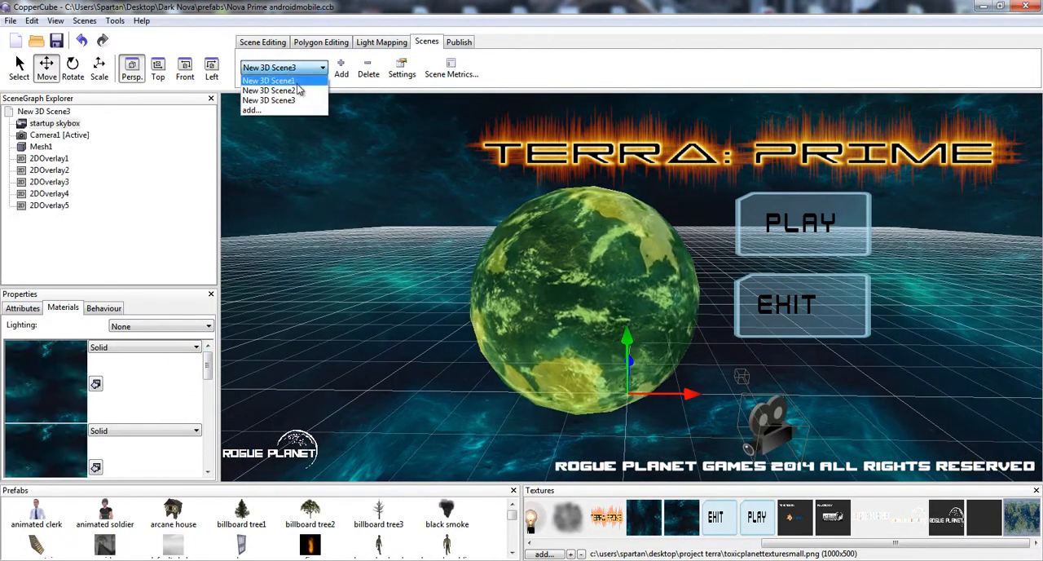
left_click(285, 80)
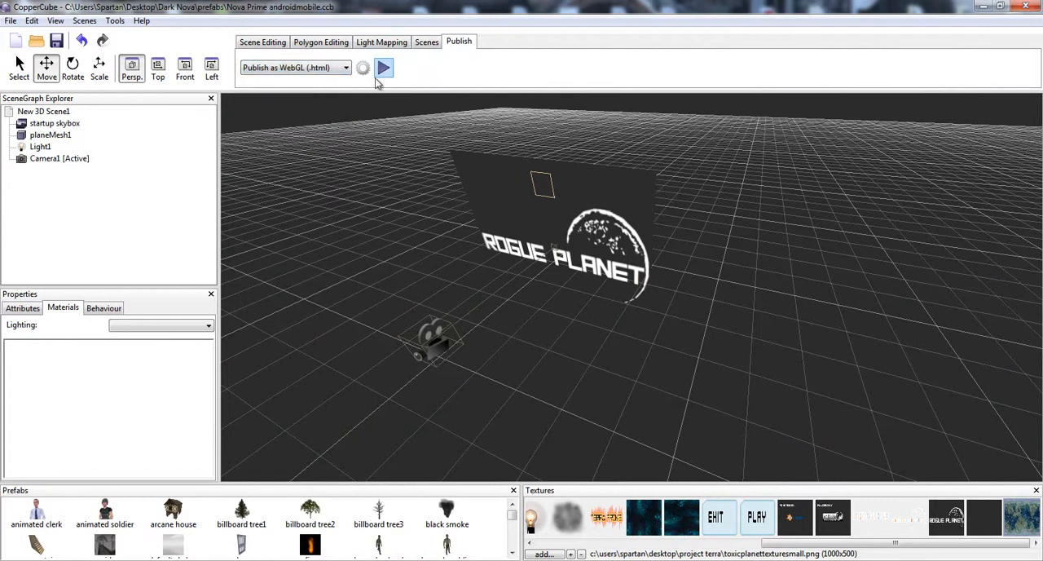
left_click(385, 68)
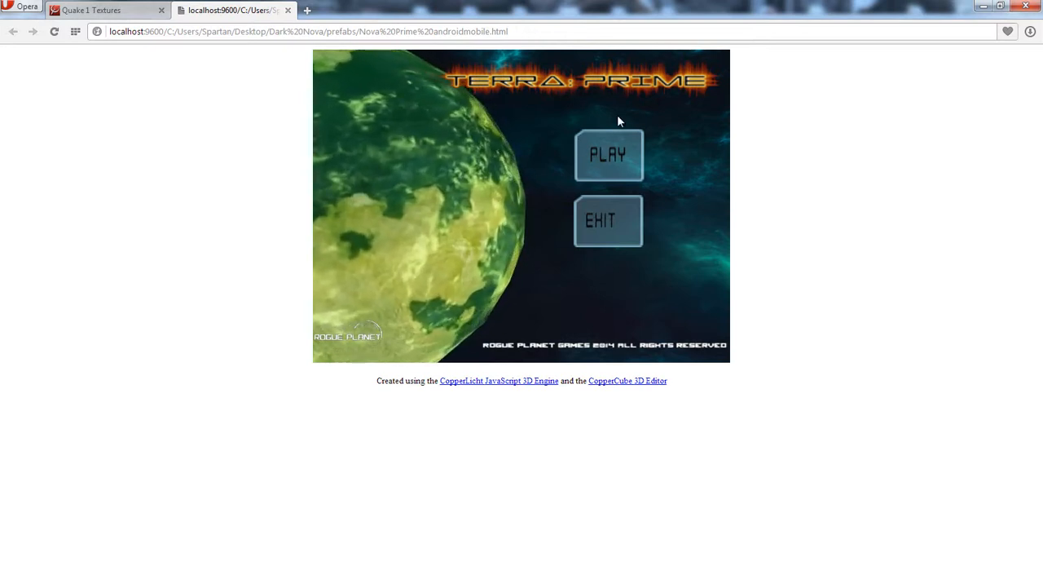
- Test the main menu's Play button in the browser build, close that page and return to CopperCube
left_click(616, 153)
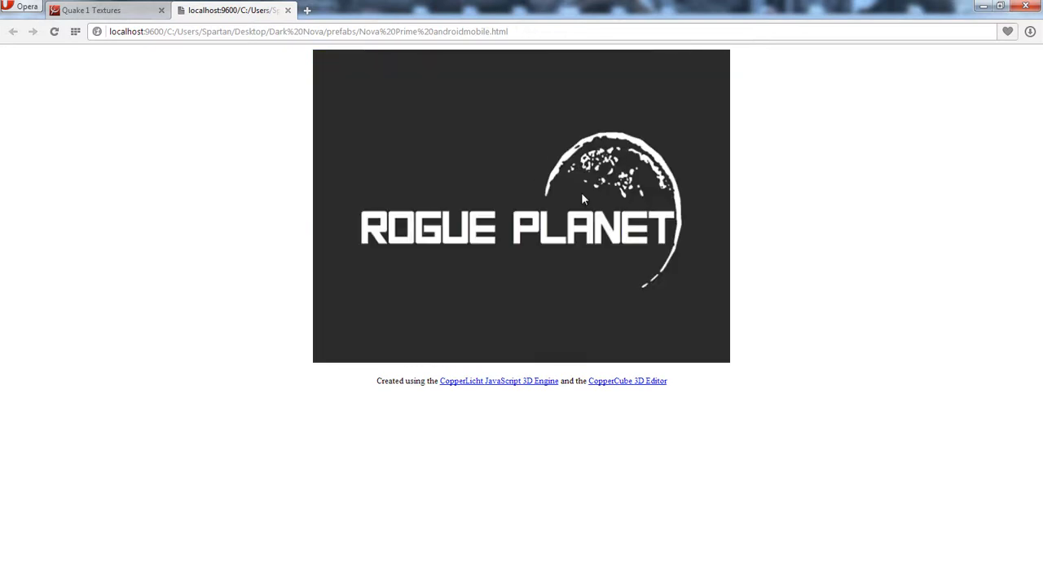
left_click(288, 10)
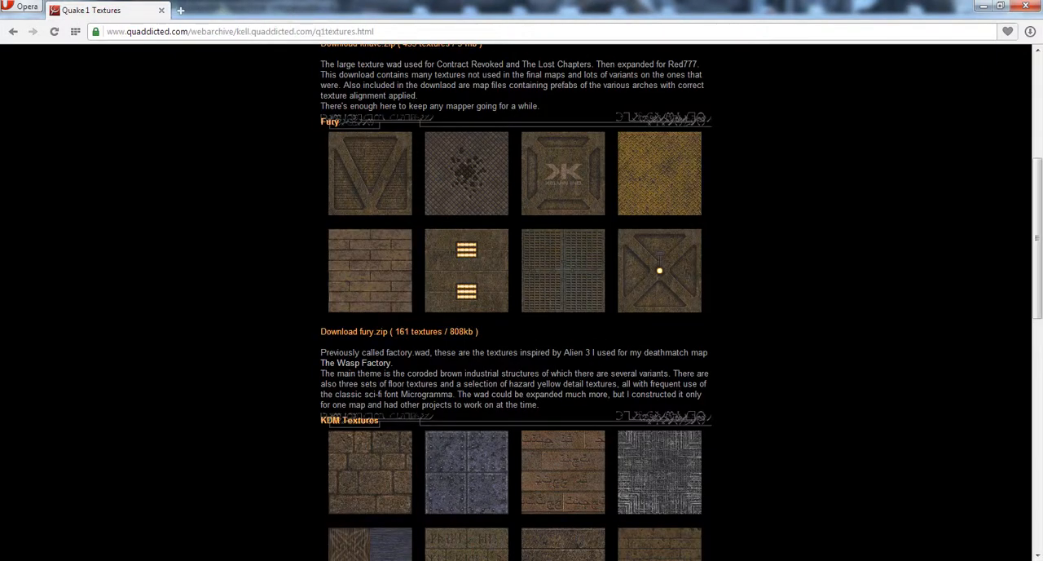
left_click(983, 6)
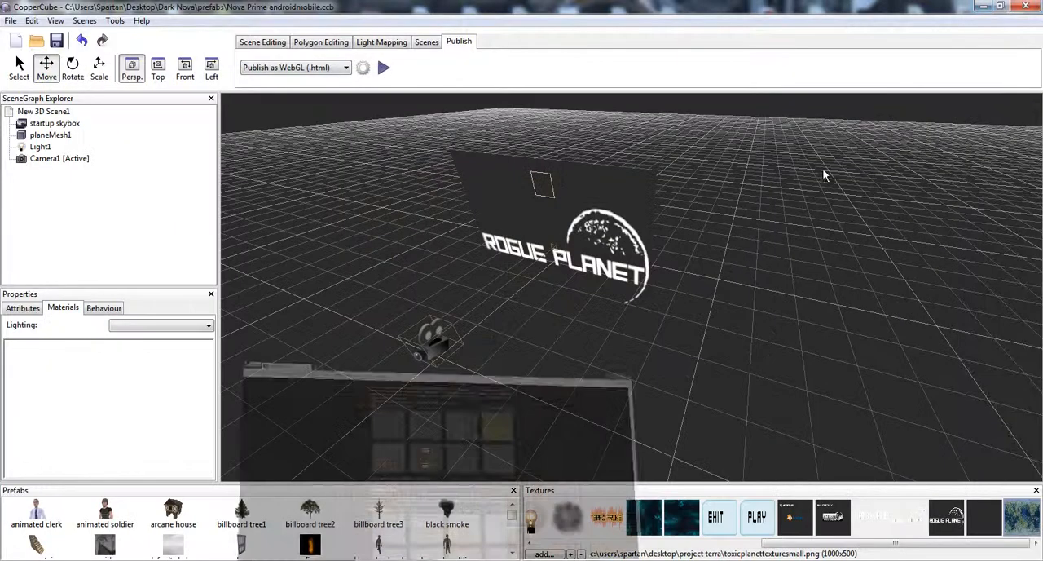
left_click_drag(643, 241, 652, 241)
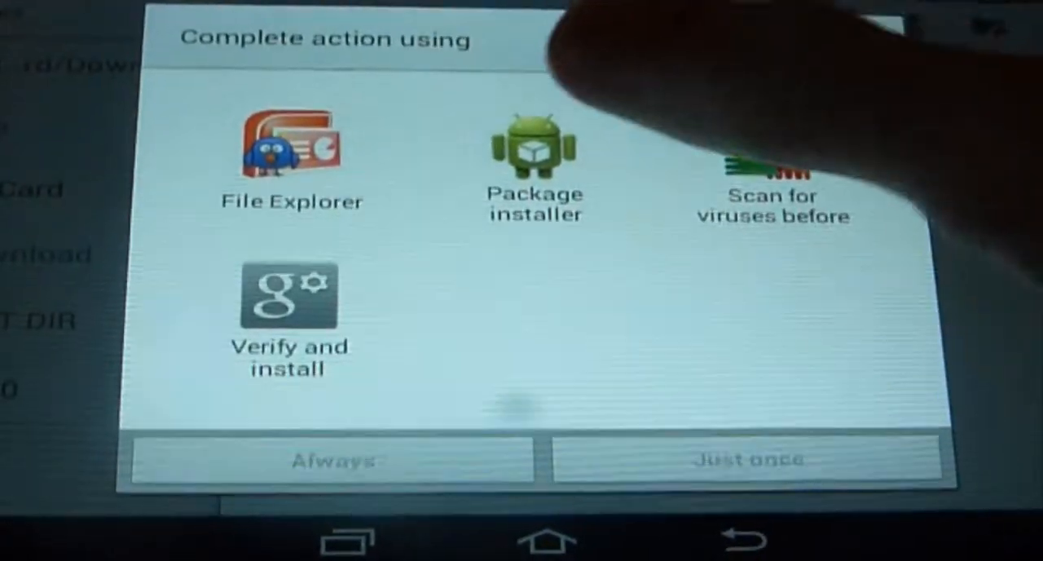
- Install the Nova Prime androidmobile package on the tablet using Package installer just once, replacing the existing application, and open it
left_click(489, 171)
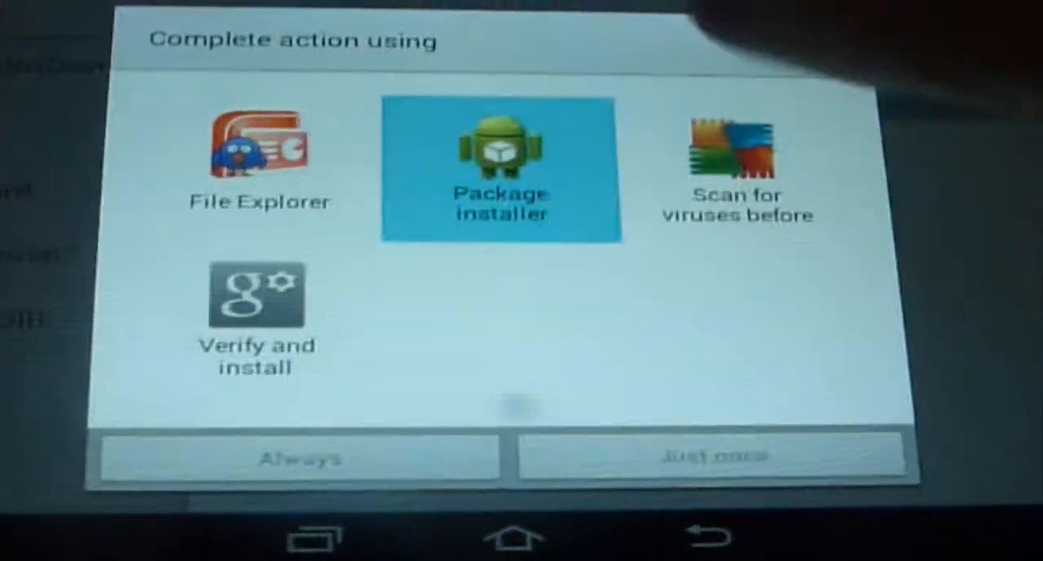
left_click(734, 462)
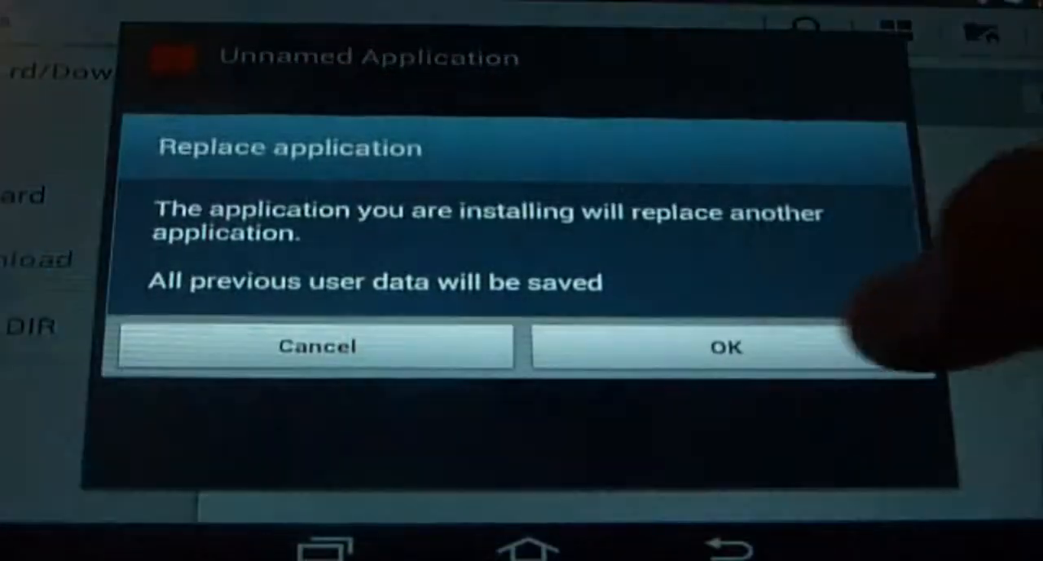
left_click(734, 346)
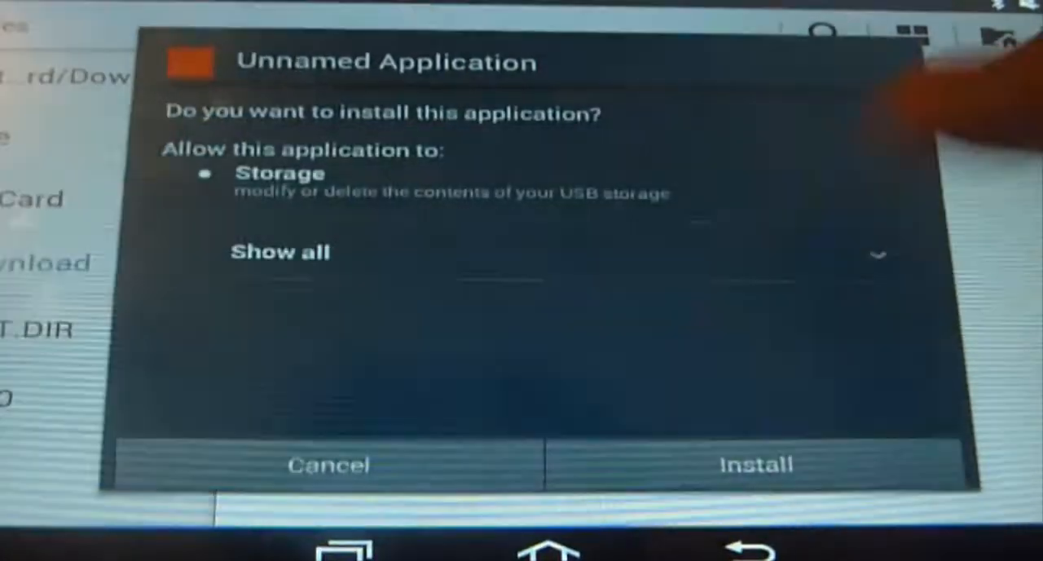
left_click(758, 458)
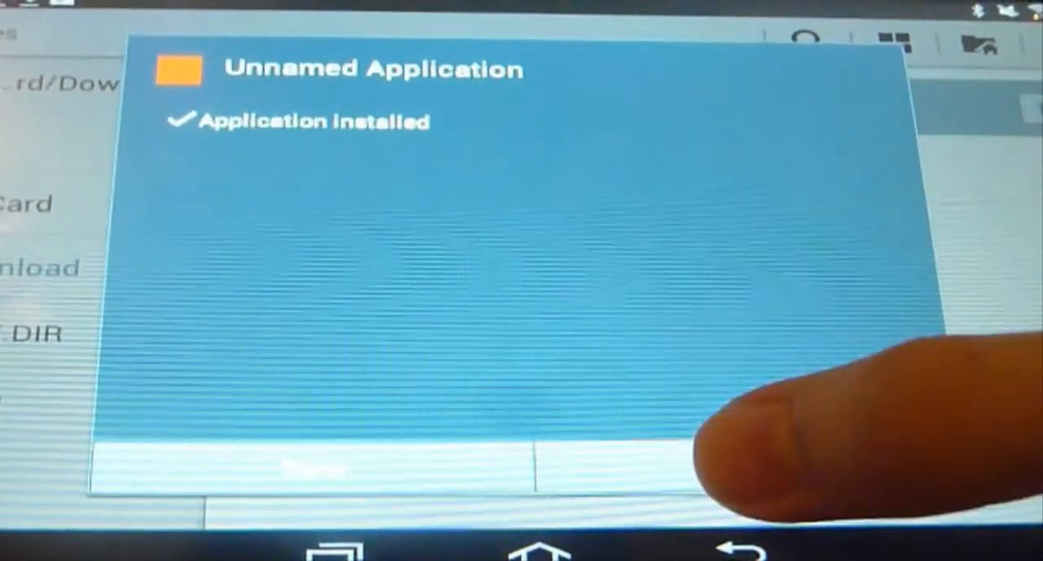
left_click(717, 466)
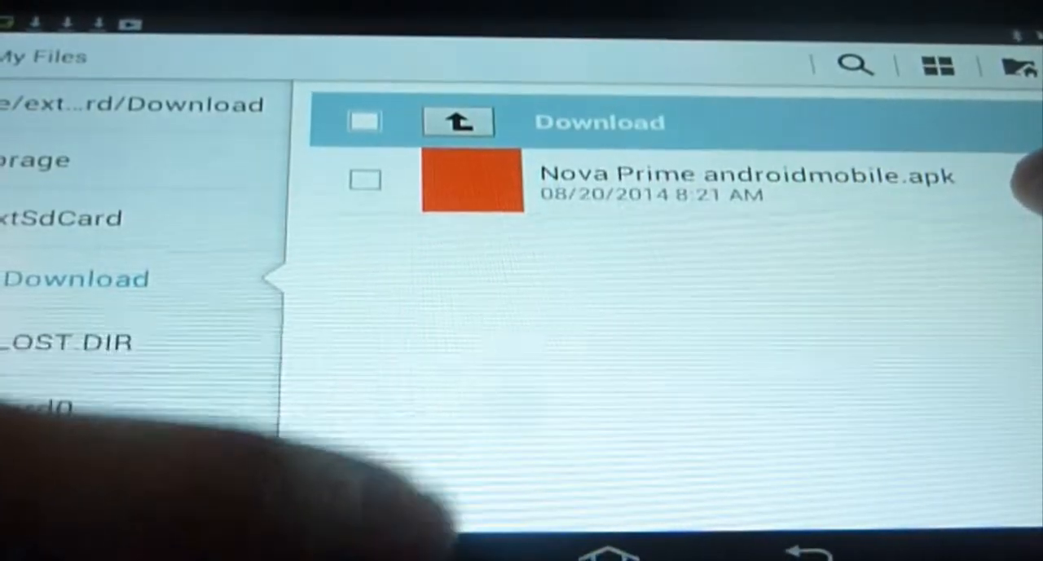
- Bring the game back up on the tablet and test the main menu's Play button
left_click(405, 555)
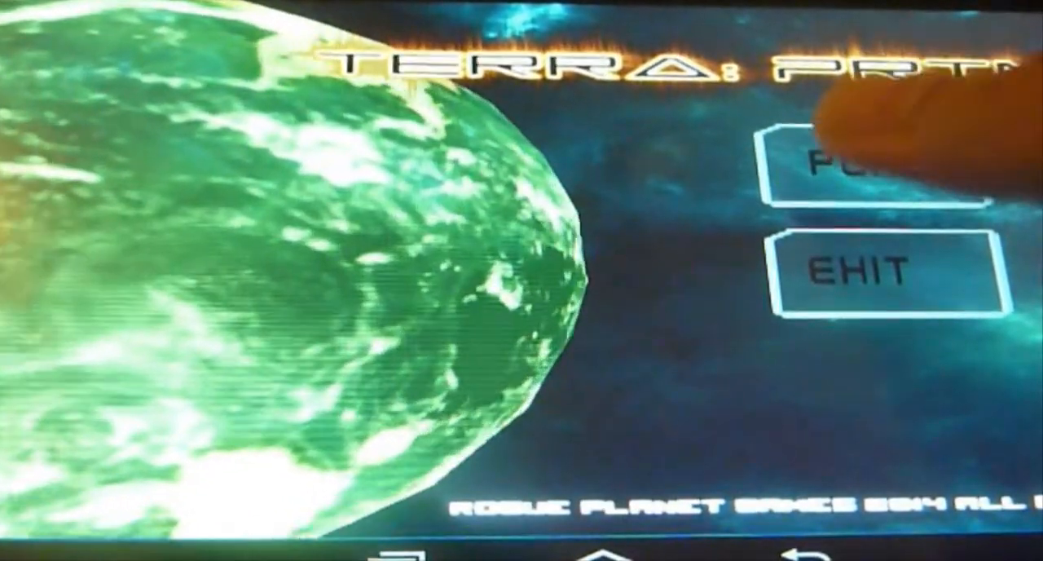
left_click(819, 147)
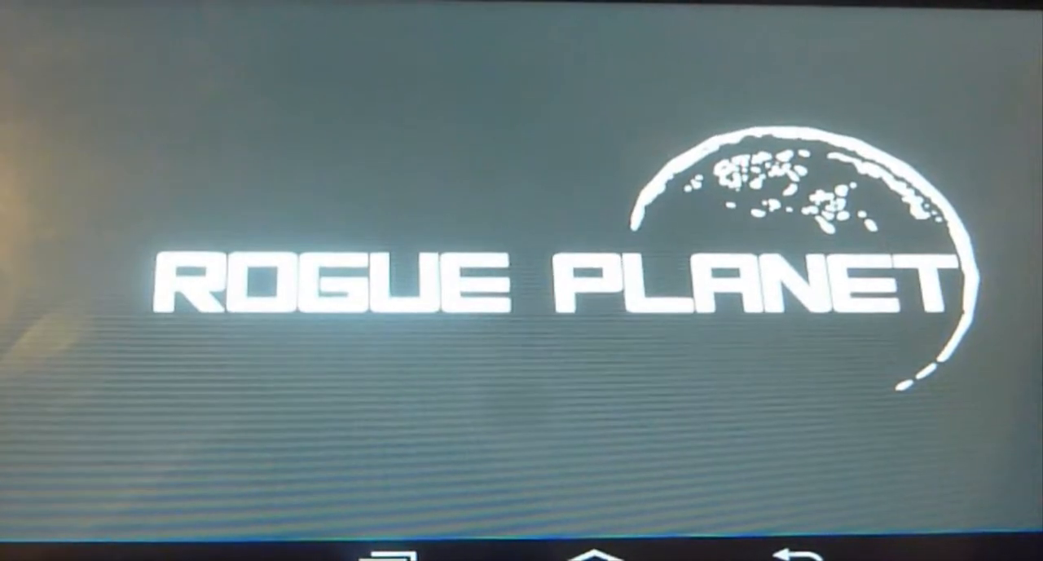
- Leave the game, relaunch it from the tablet's list of applications and raise the volume for the menu music
left_click(594, 556)
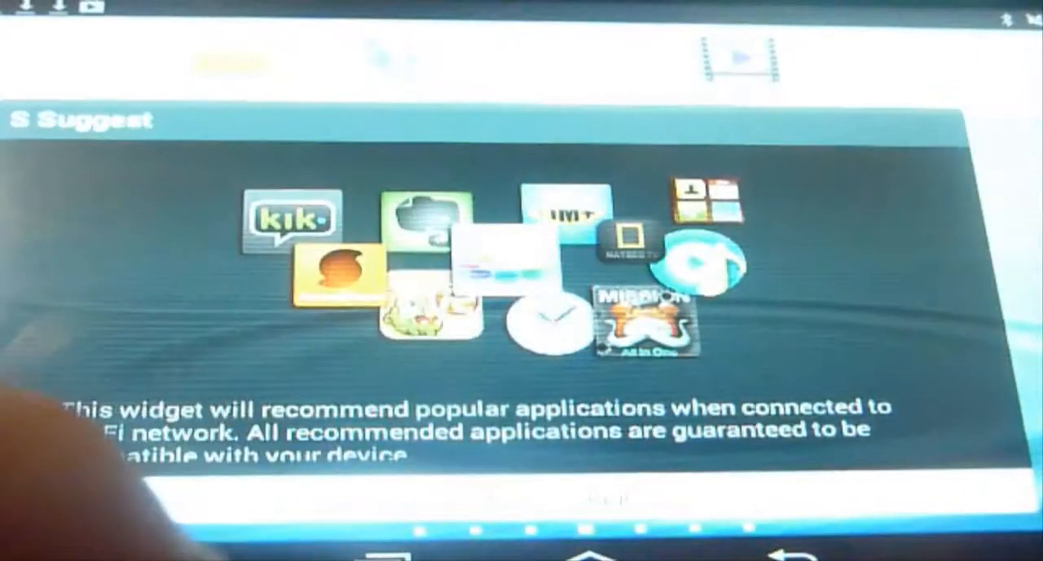
left_click(385, 557)
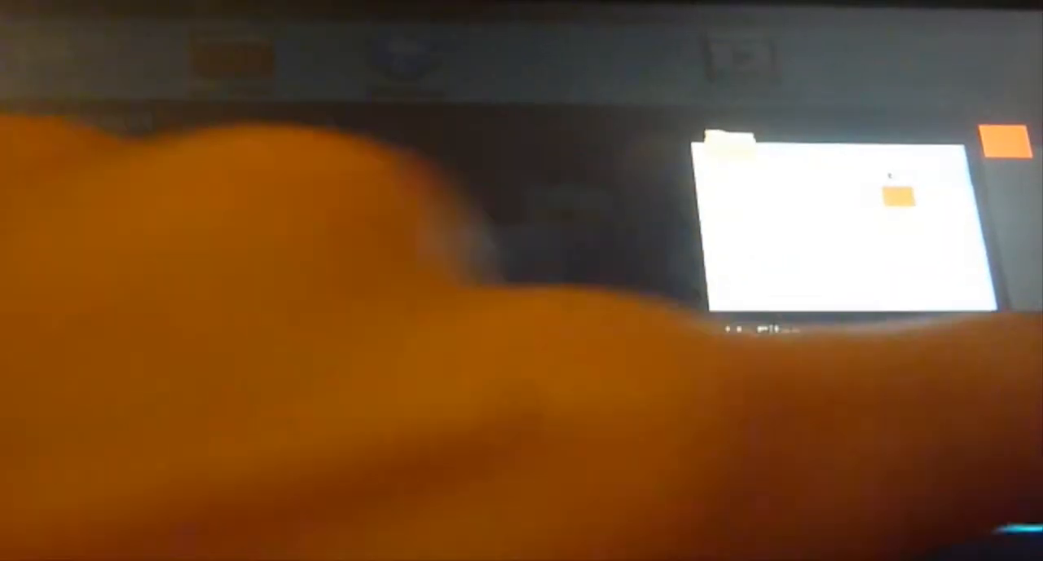
left_click(840, 228)
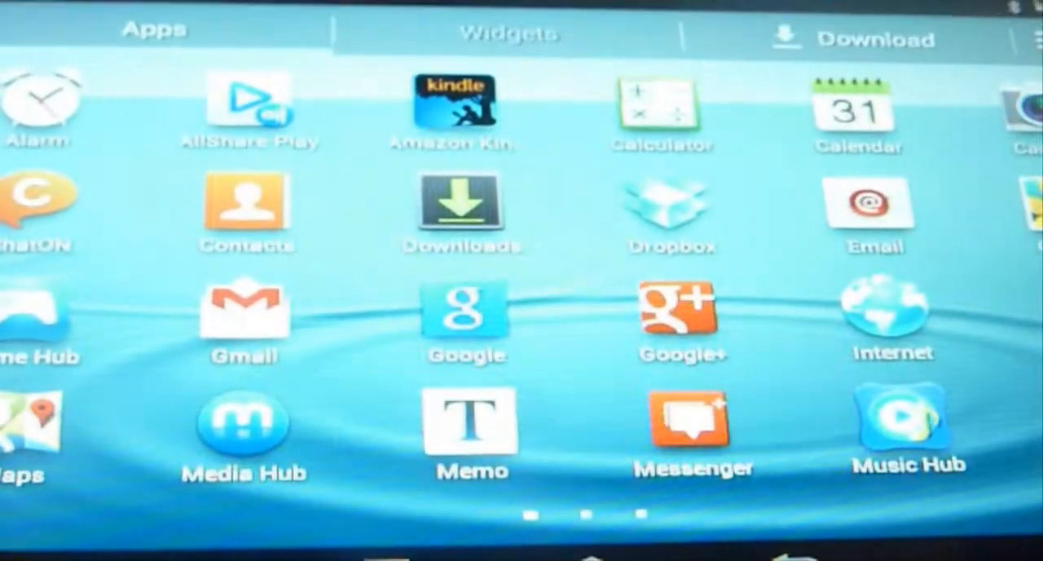
left_click_drag(717, 187, 456, 188)
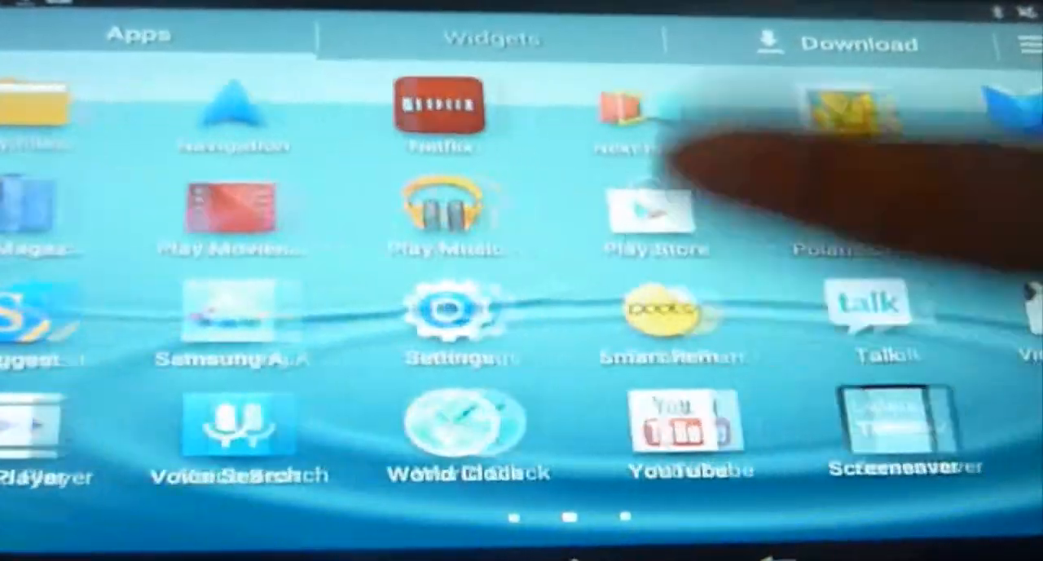
left_click_drag(664, 167, 424, 180)
left_click(1027, 314)
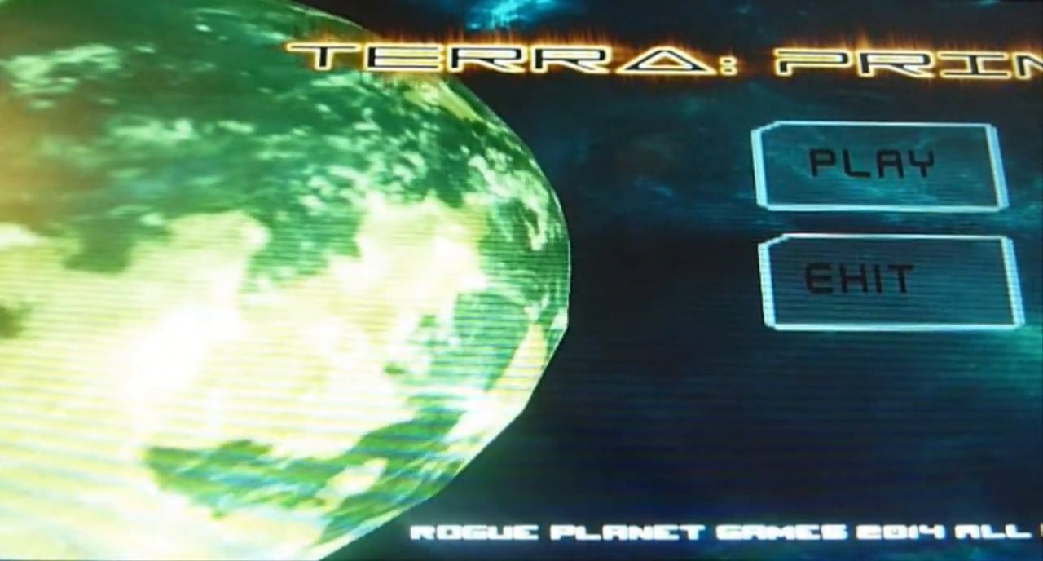
key("XF86AudioRaiseVolume")
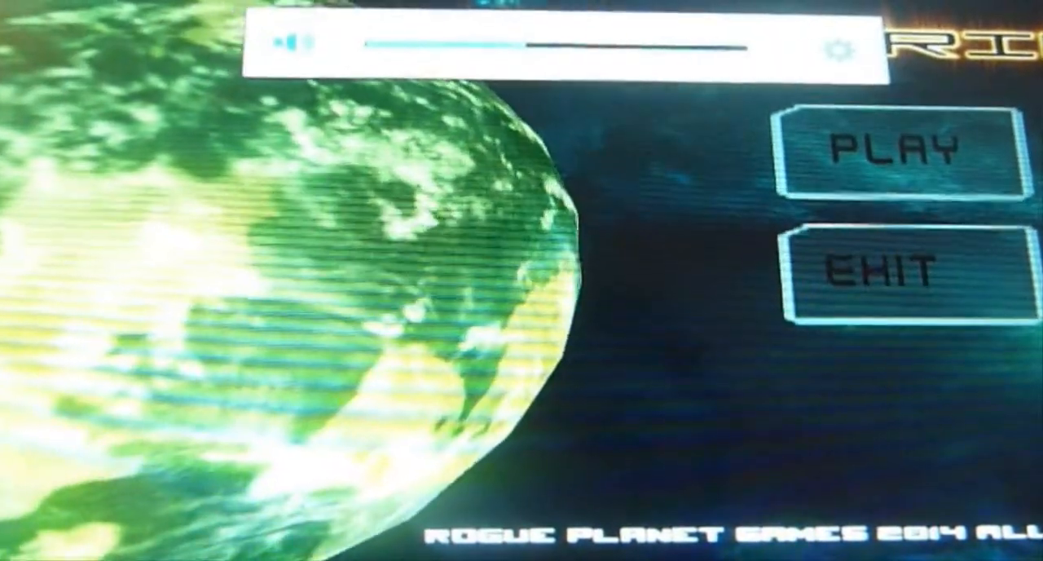